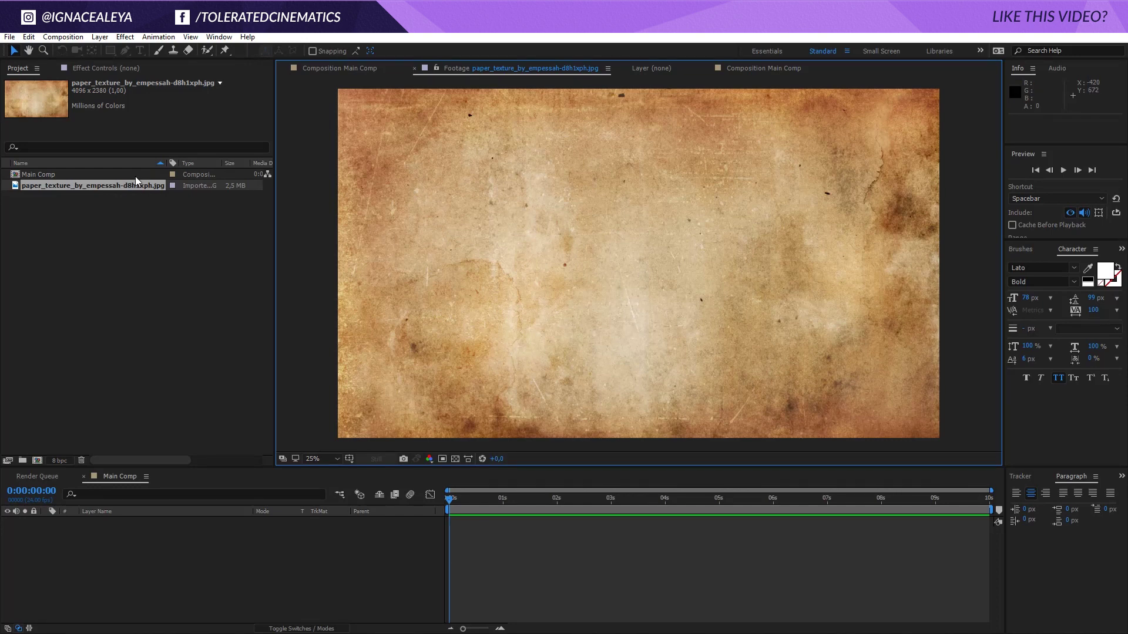
Step: Open Main Comp and add a black 1920 x 1080 solid named BG
double_click(135, 175)
right_click(168, 565)
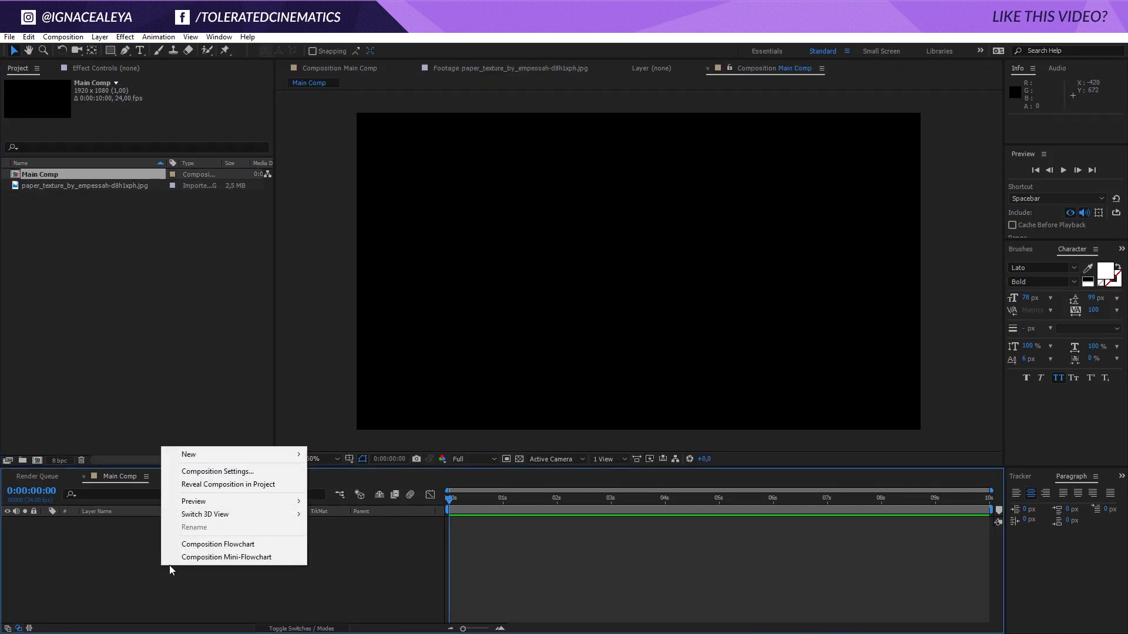
mouse_move(202, 454)
left_click(50, 485)
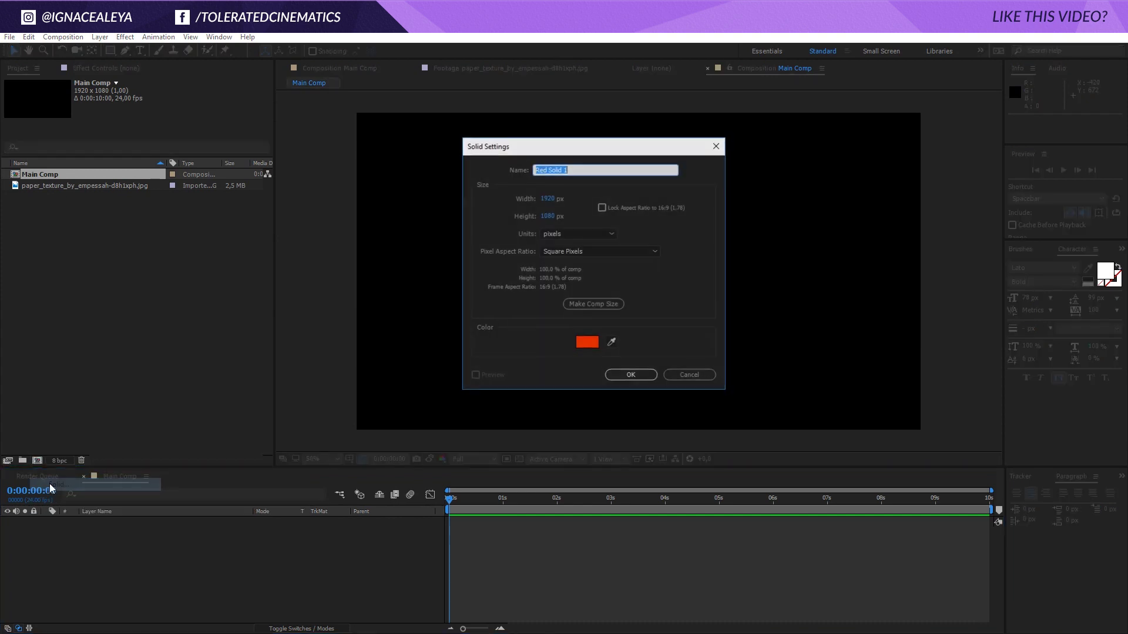
left_click(593, 346)
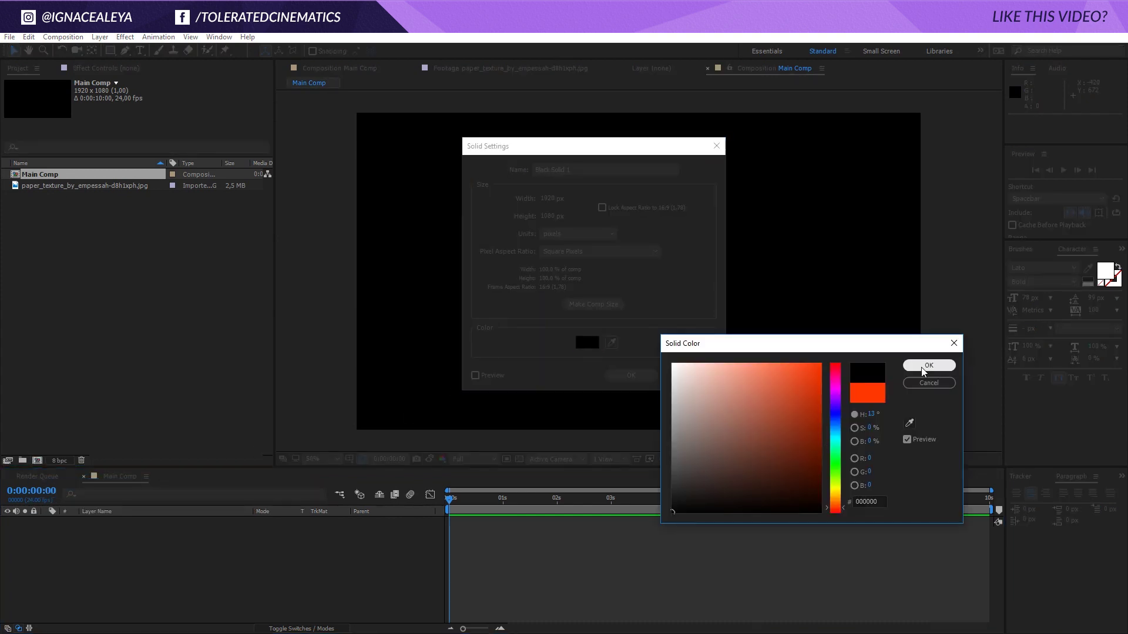
left_click(928, 365)
type("BG")
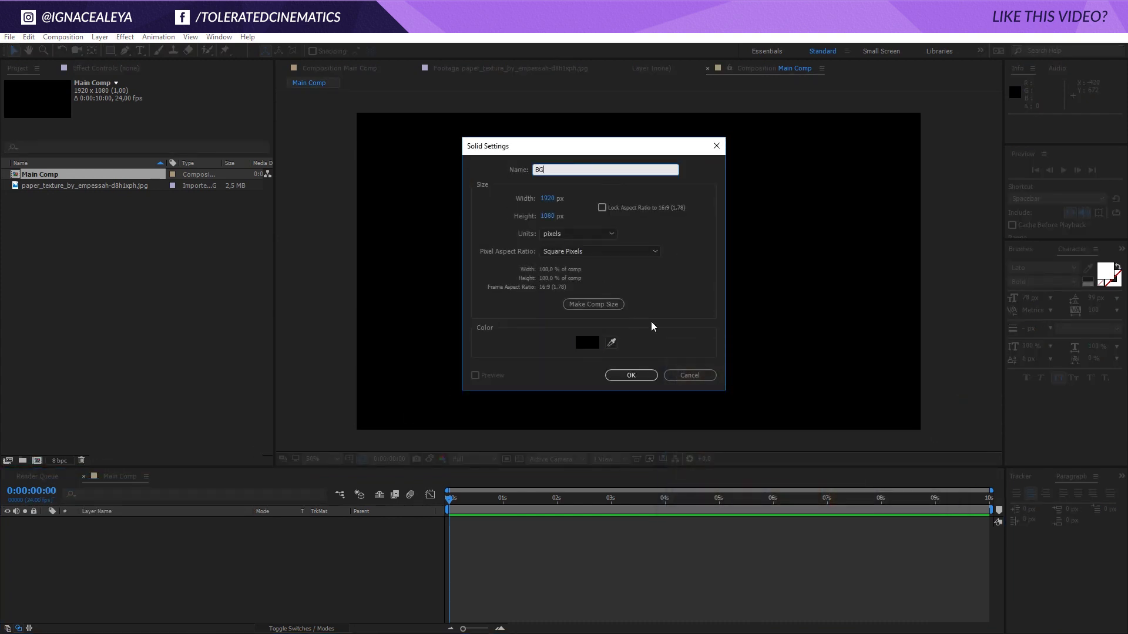
left_click(631, 375)
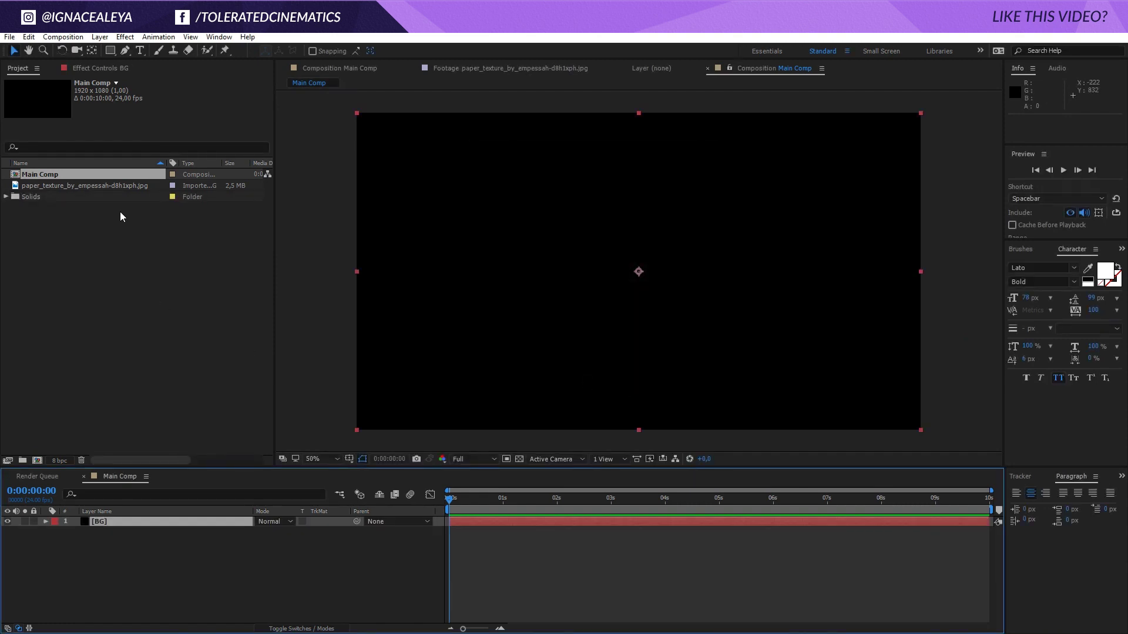
Step: Place the paper texture image above the BG layer in Main Comp and scale it to 49%
left_click_drag(60, 186, 162, 518)
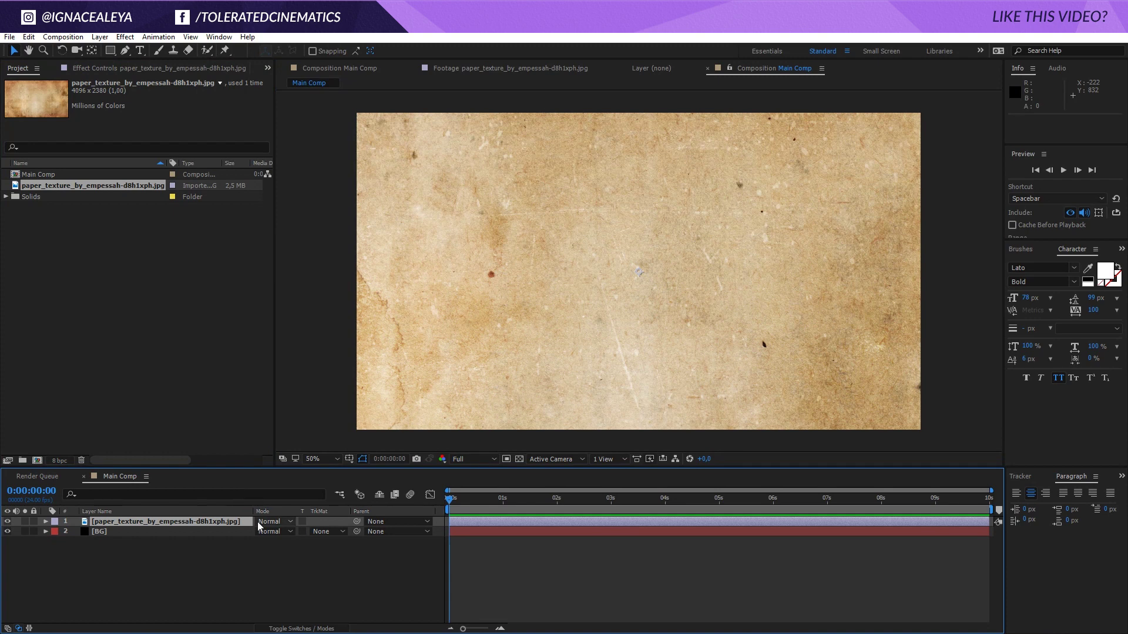
key("s")
left_click_drag(273, 532, 235, 532)
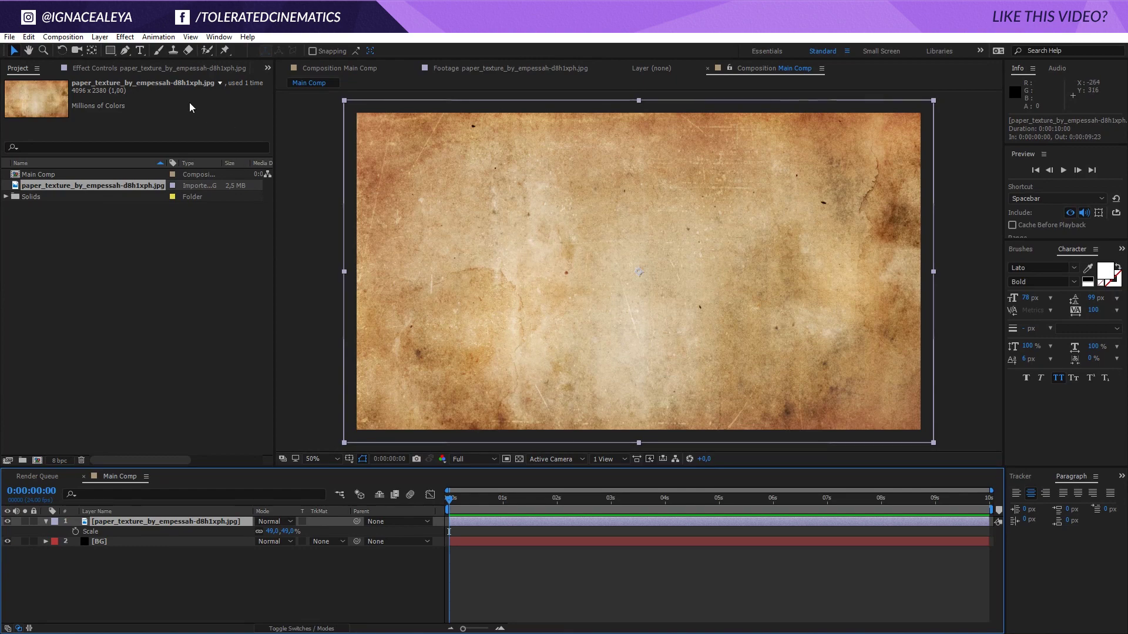
Step: Apply the Tint effect to the paper texture and map white to the bright blue 0088DE
left_click(121, 39)
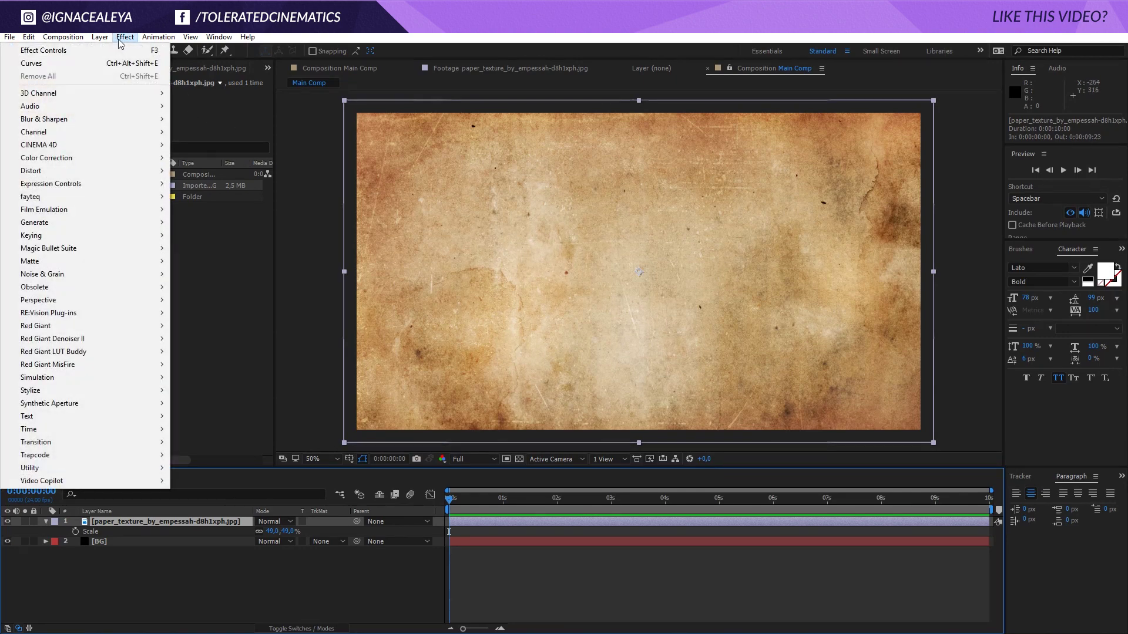
mouse_move(94, 158)
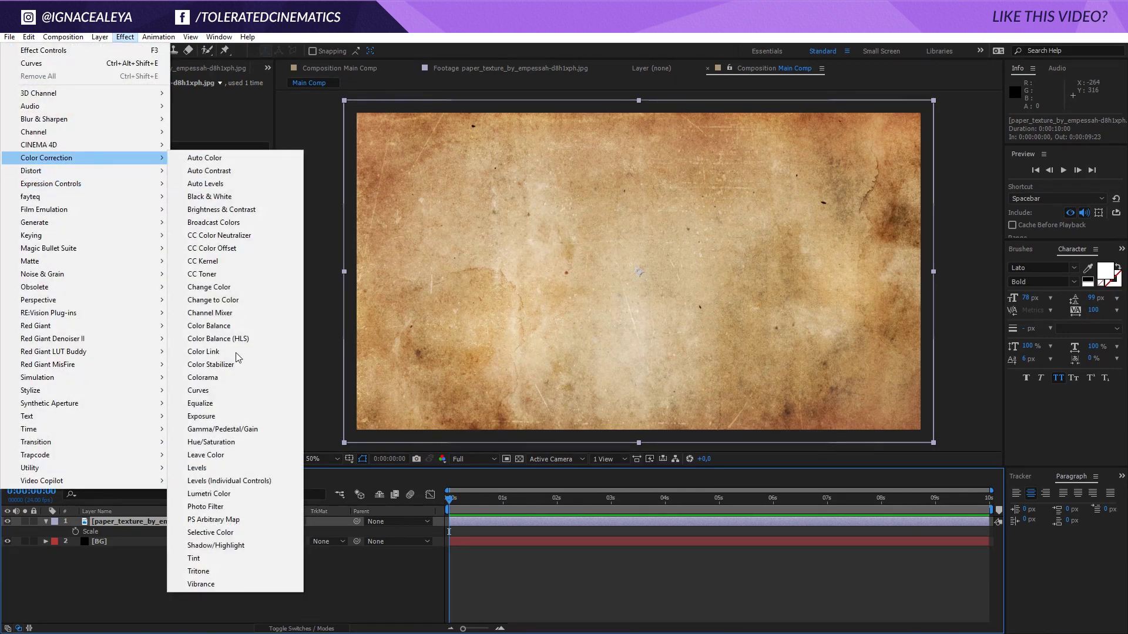
left_click(210, 559)
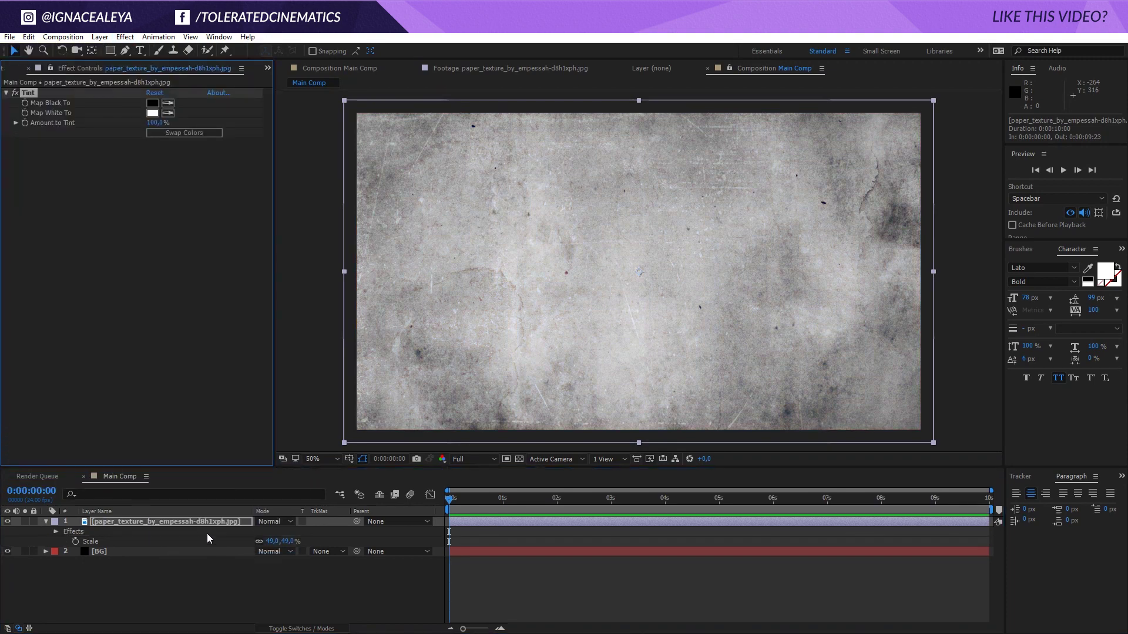
left_click(152, 112)
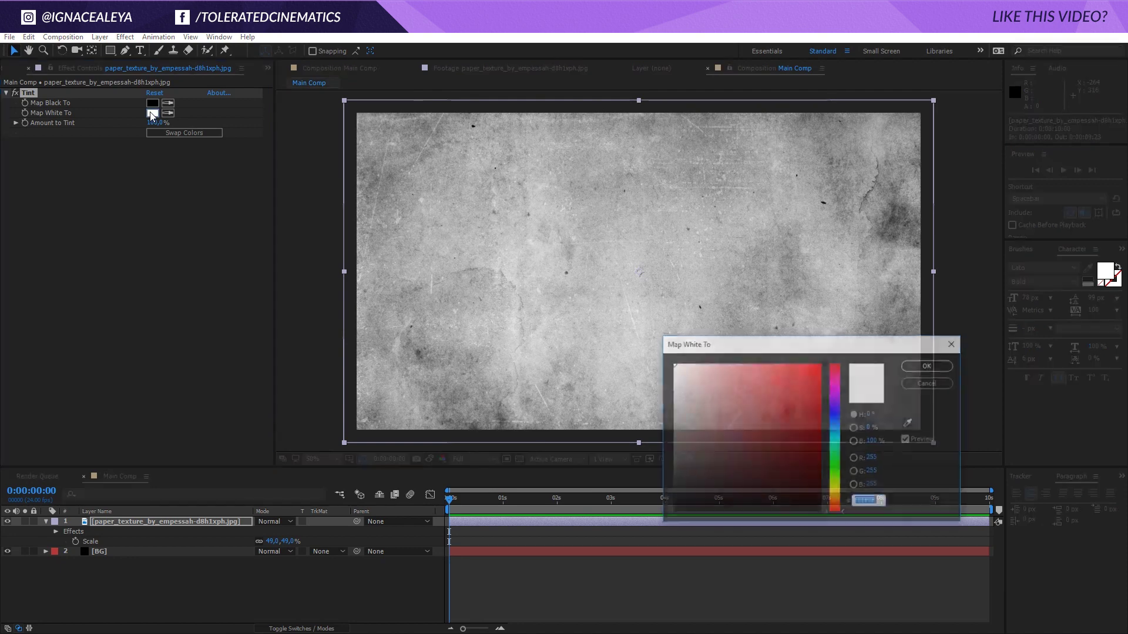
left_click(835, 432)
left_click_drag(787, 422, 811, 387)
left_click(835, 428)
left_click(821, 382)
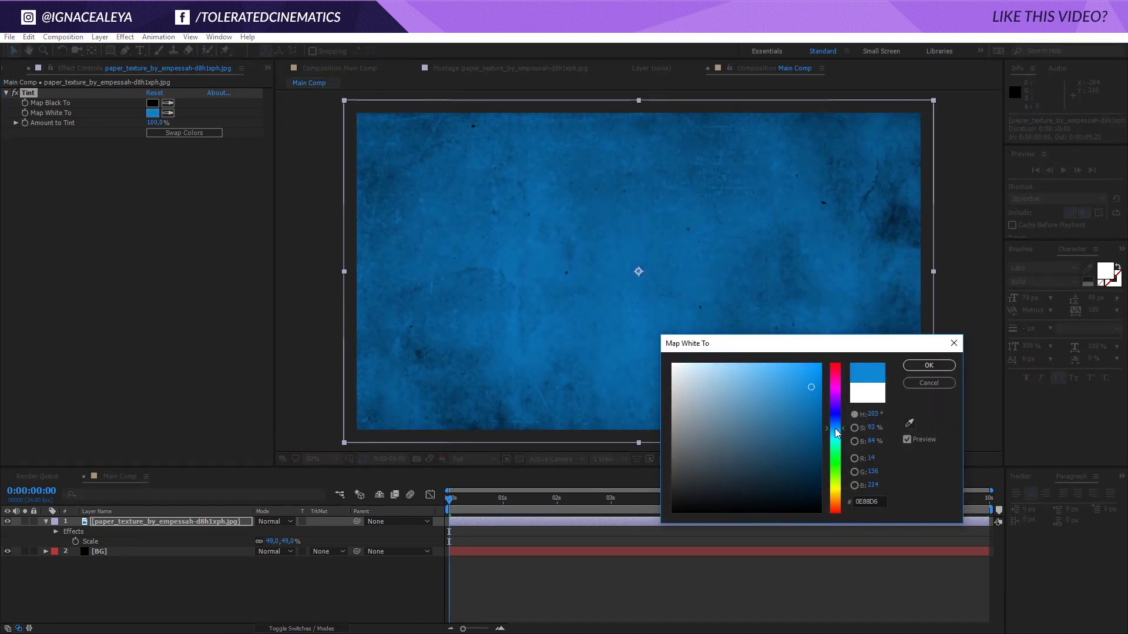
left_click(929, 365)
Step: Map the Tint effect's black to the dark navy 091232
left_click(152, 104)
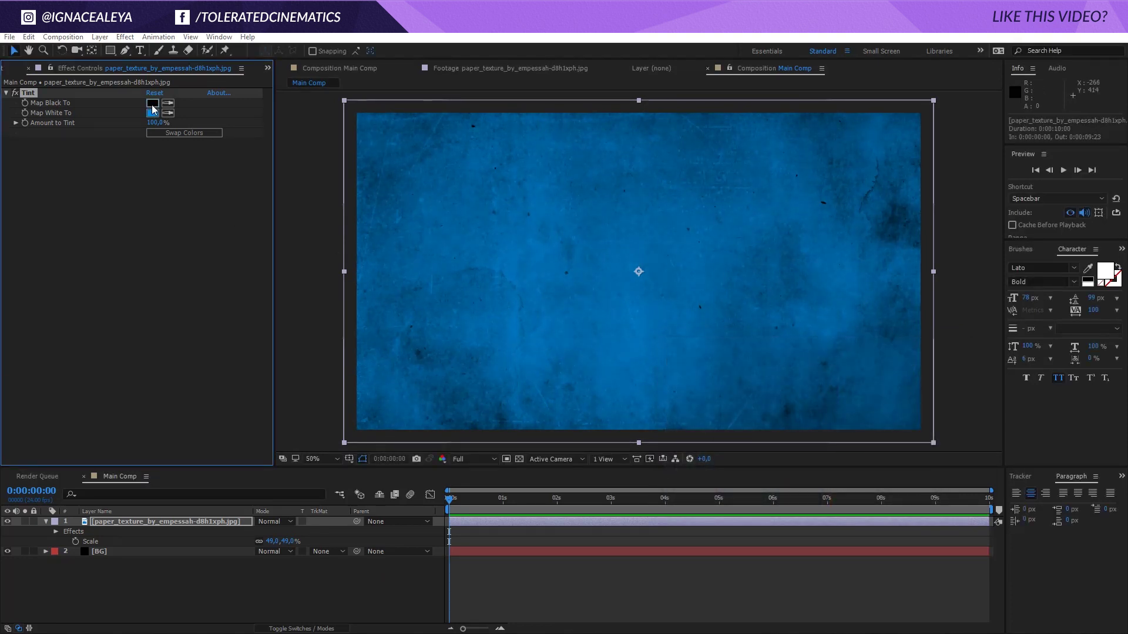
left_click_drag(783, 493, 795, 484)
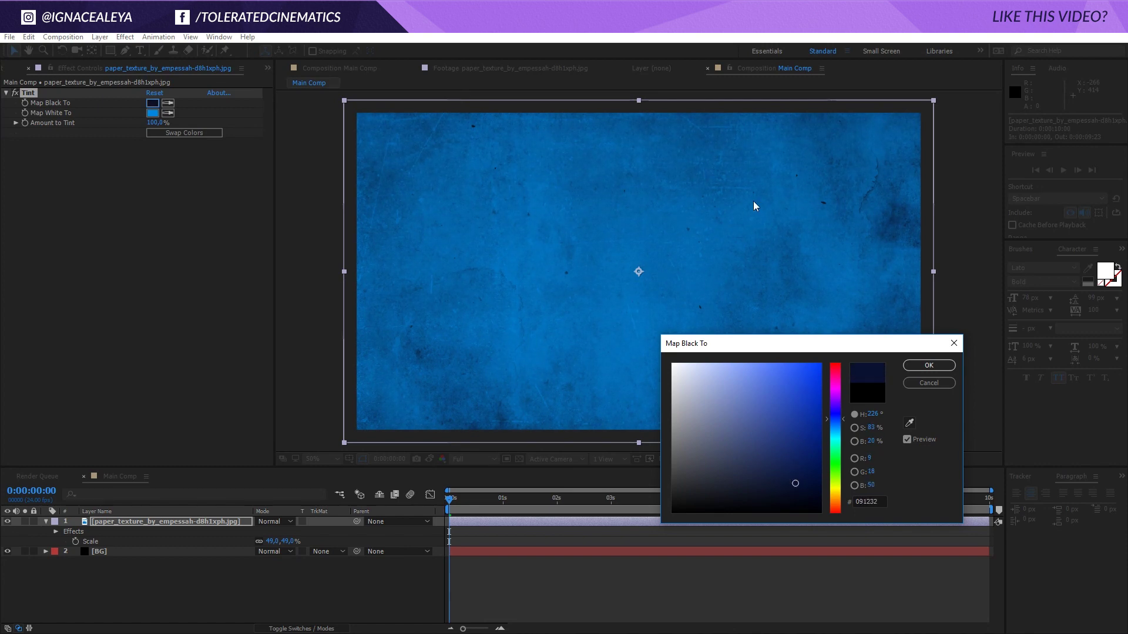
left_click(929, 365)
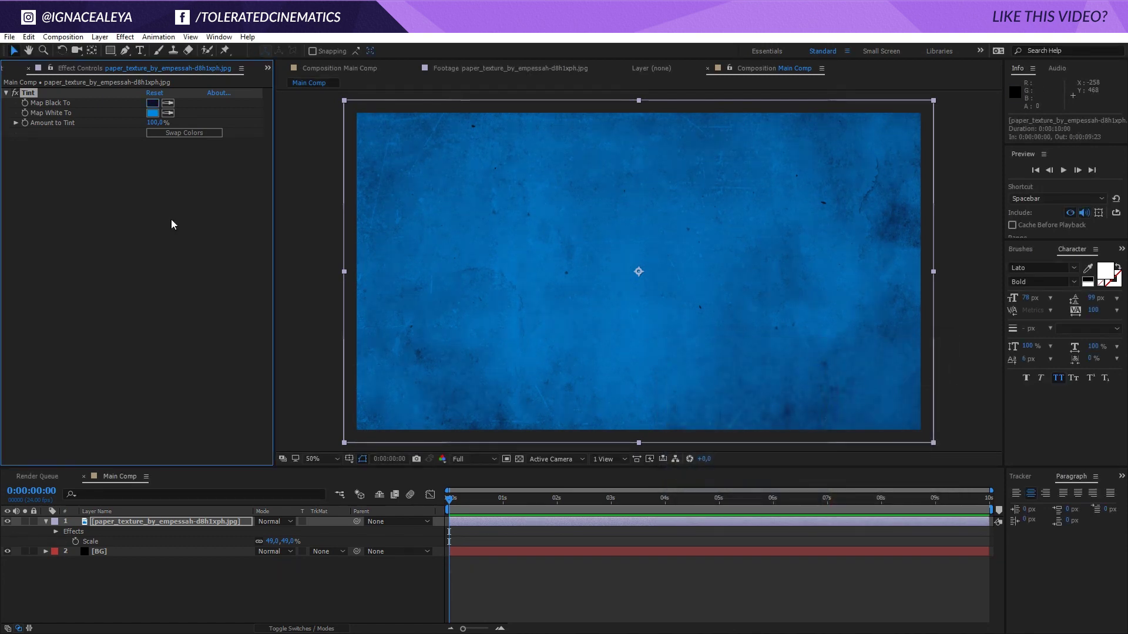
Step: Apply the Curves effect to the paper texture and pull the middle of the RGB curve down to darken it
left_click(125, 36)
mouse_move(75, 162)
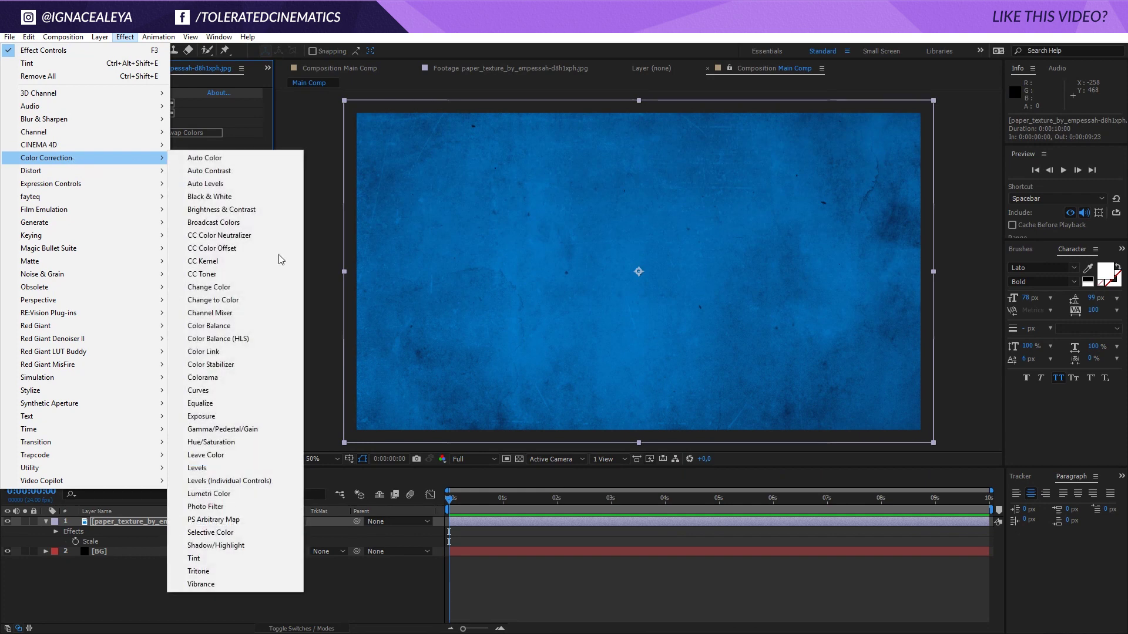
left_click(214, 390)
left_click_drag(67, 300, 100, 305)
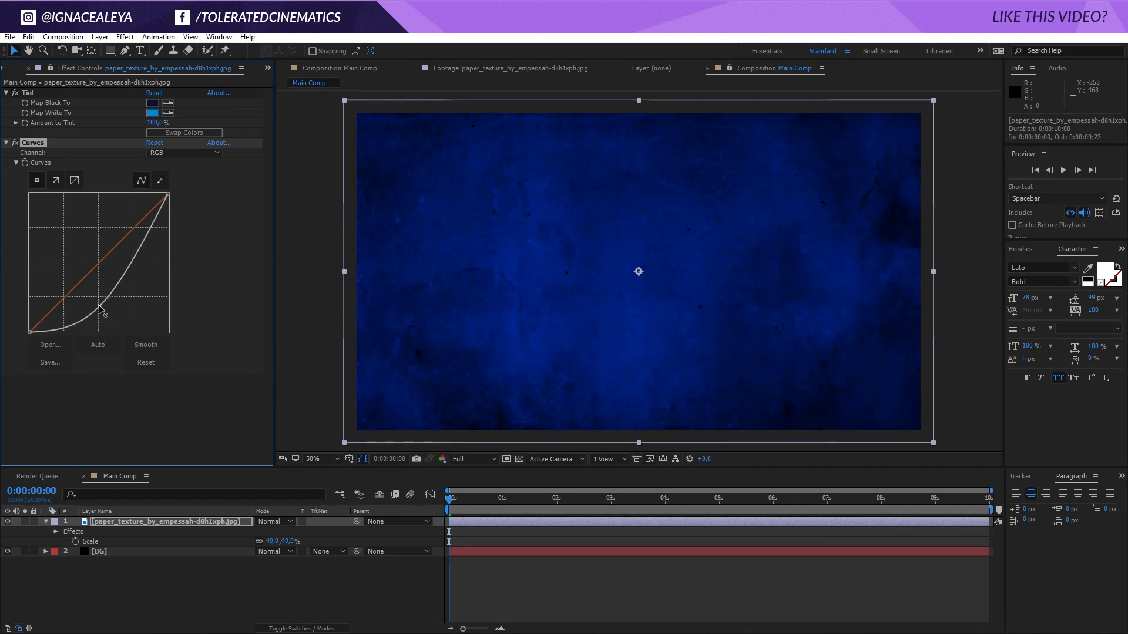
Step: Change the Tint effect's Map White To color to the muted blue 286C98 and collapse the texture layer's properties
left_click(152, 112)
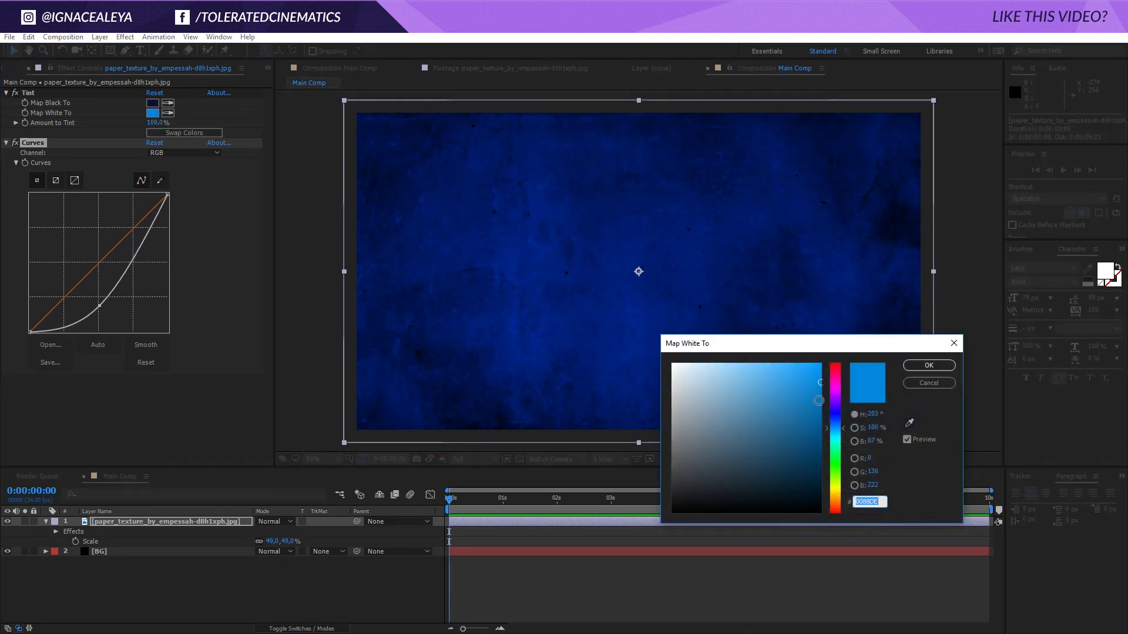
mouse_move(811, 384)
left_mouse_down()
mouse_move(768, 391)
mouse_move(782, 424)
left_mouse_up()
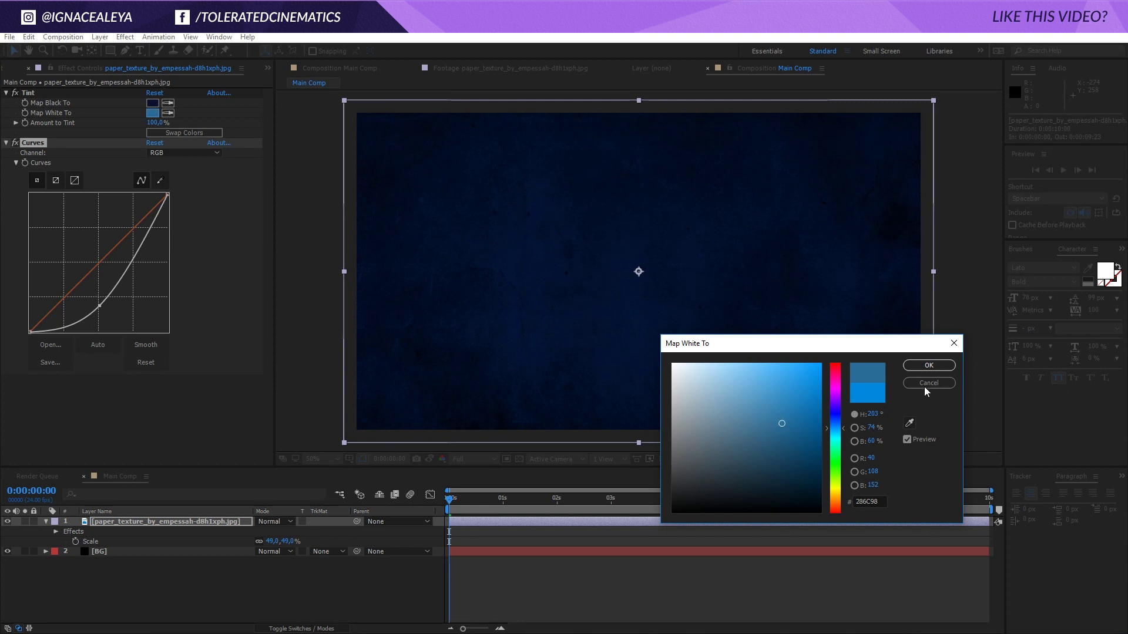
left_click(929, 365)
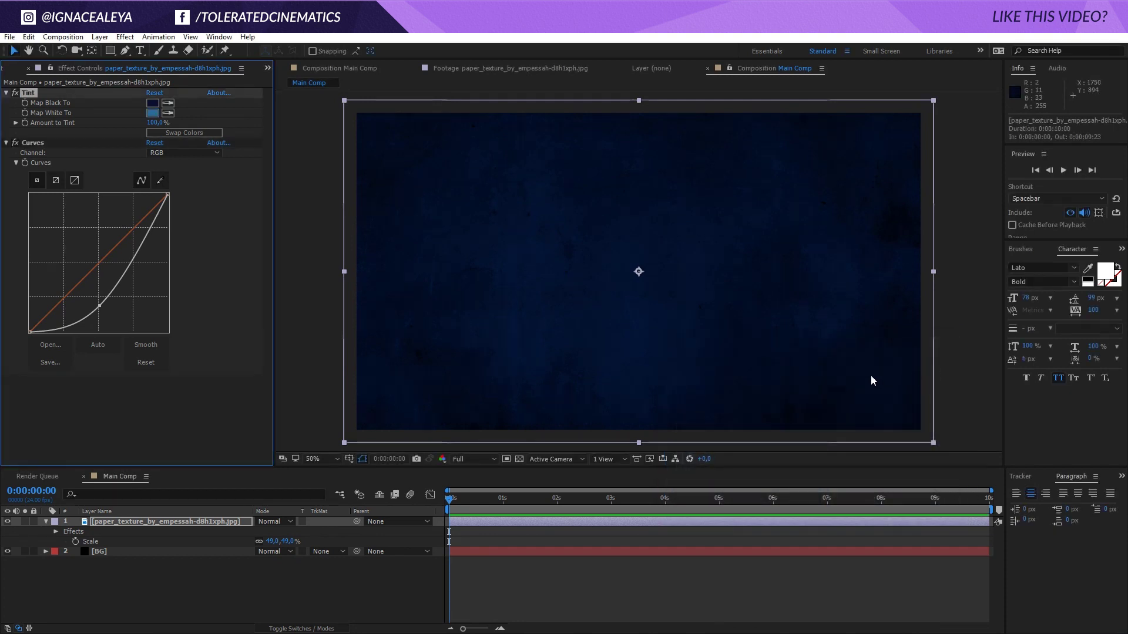
left_click(436, 541)
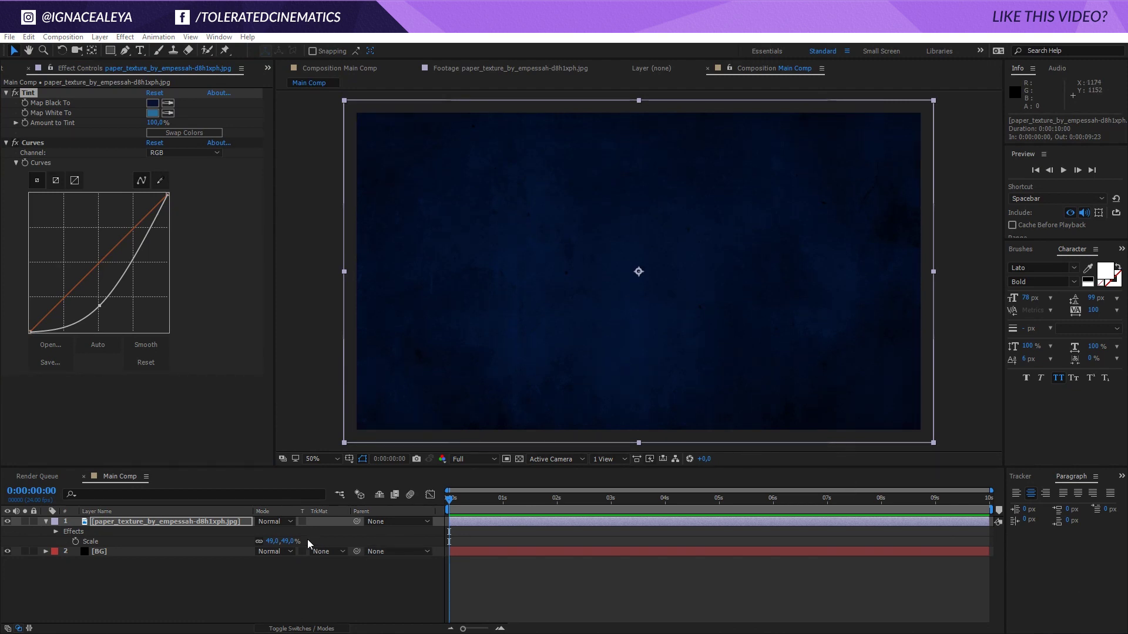
left_click(46, 522)
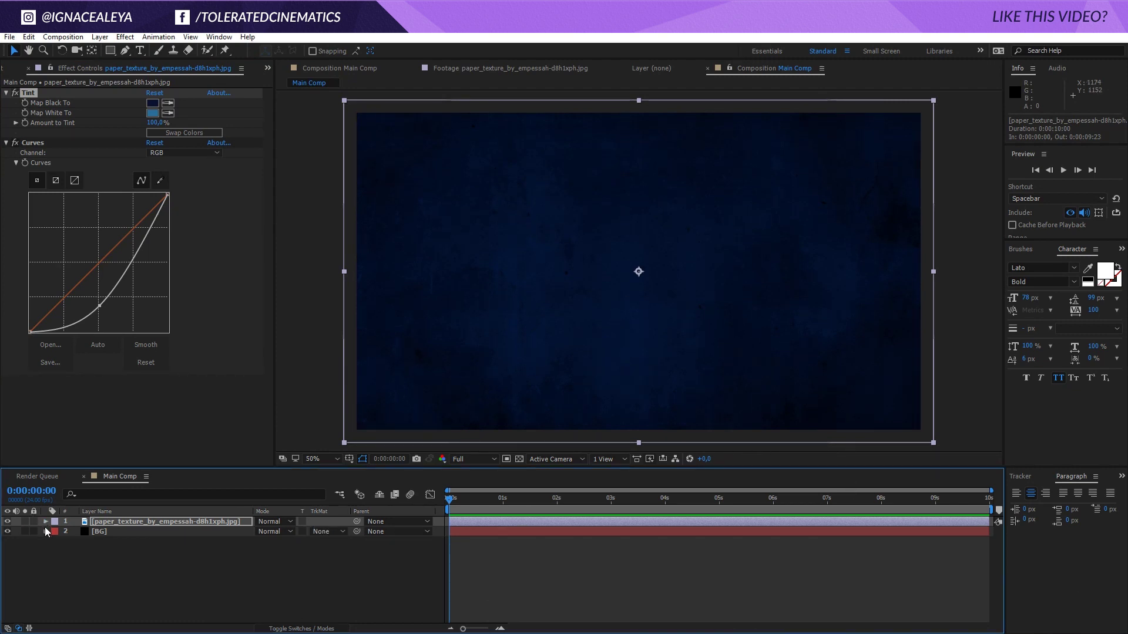
Step: Create a new black 1920 x 1080 solid named Fractal Noise above the paper texture
left_click(167, 573)
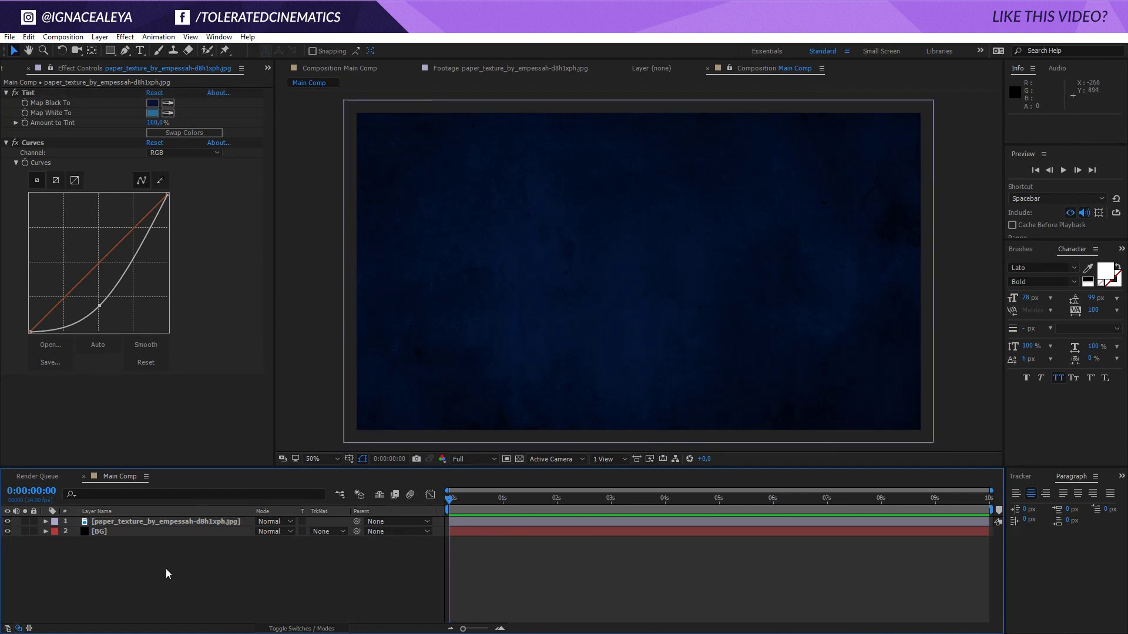
left_click(100, 36)
mouse_move(35, 57)
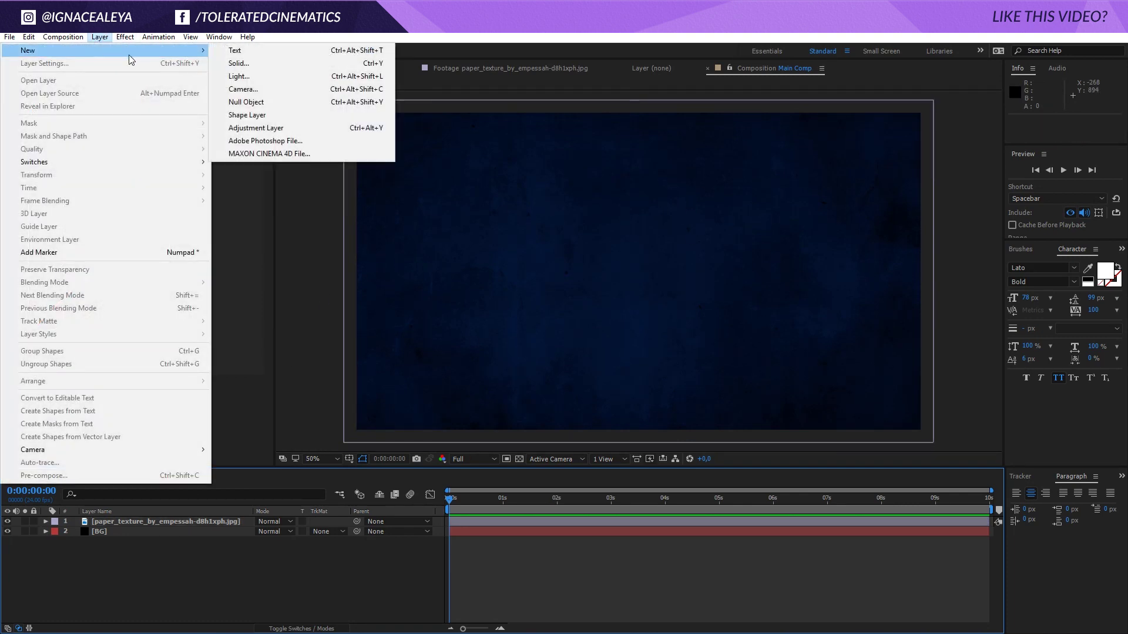
left_click(258, 63)
type("Fractal Noise")
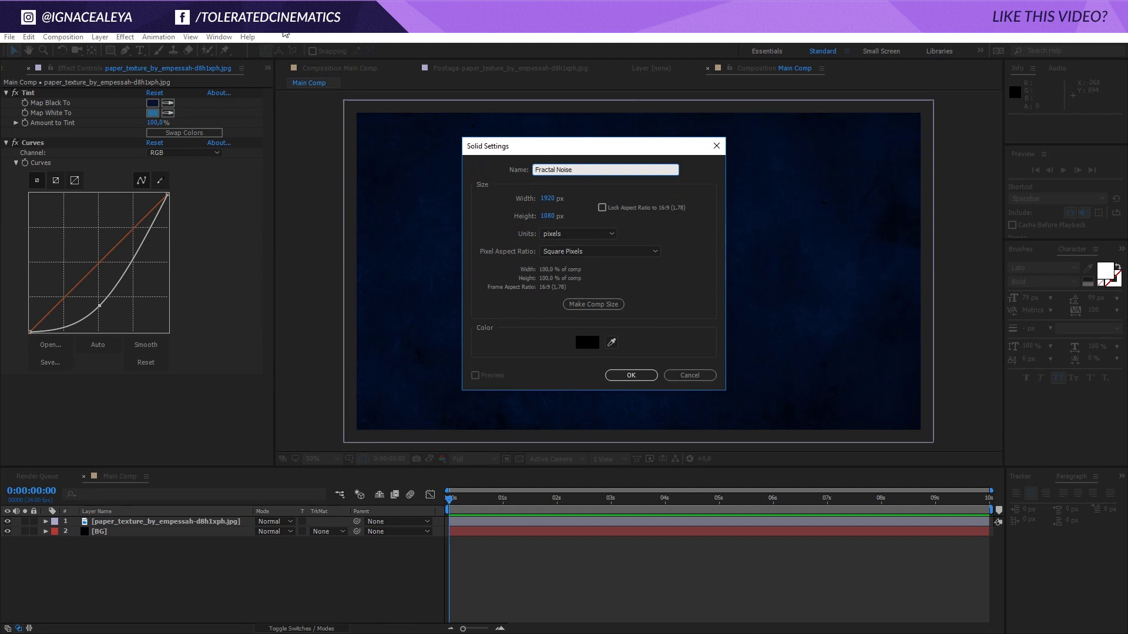
left_click(631, 375)
Step: Apply the Fractal Noise effect to the new solid and set its Brightness to -30
left_click(124, 36)
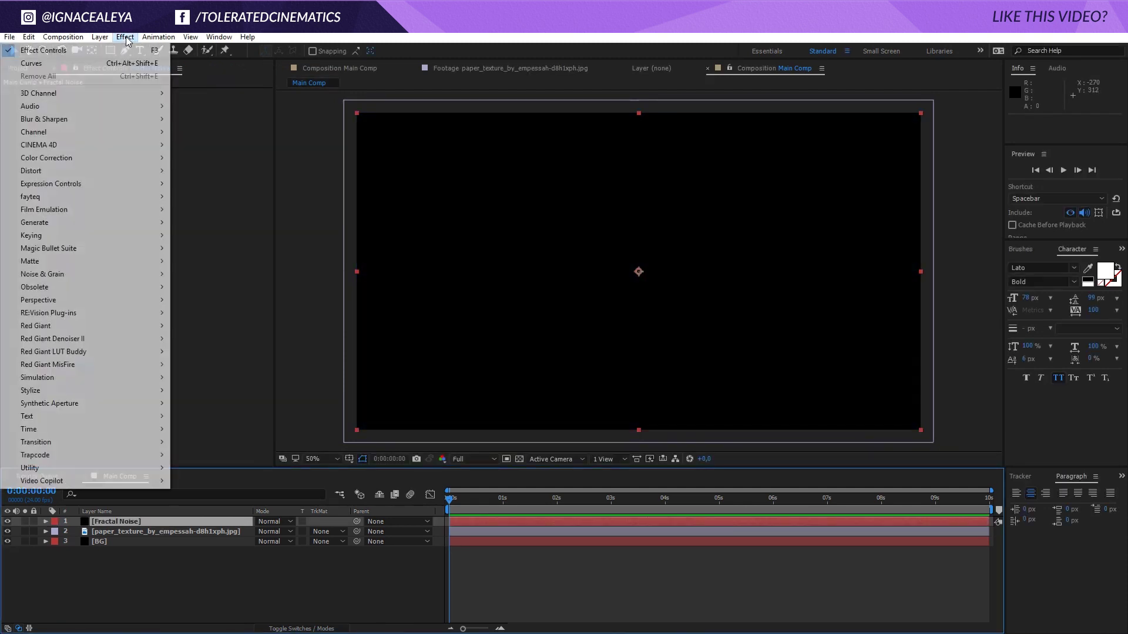
mouse_move(87, 275)
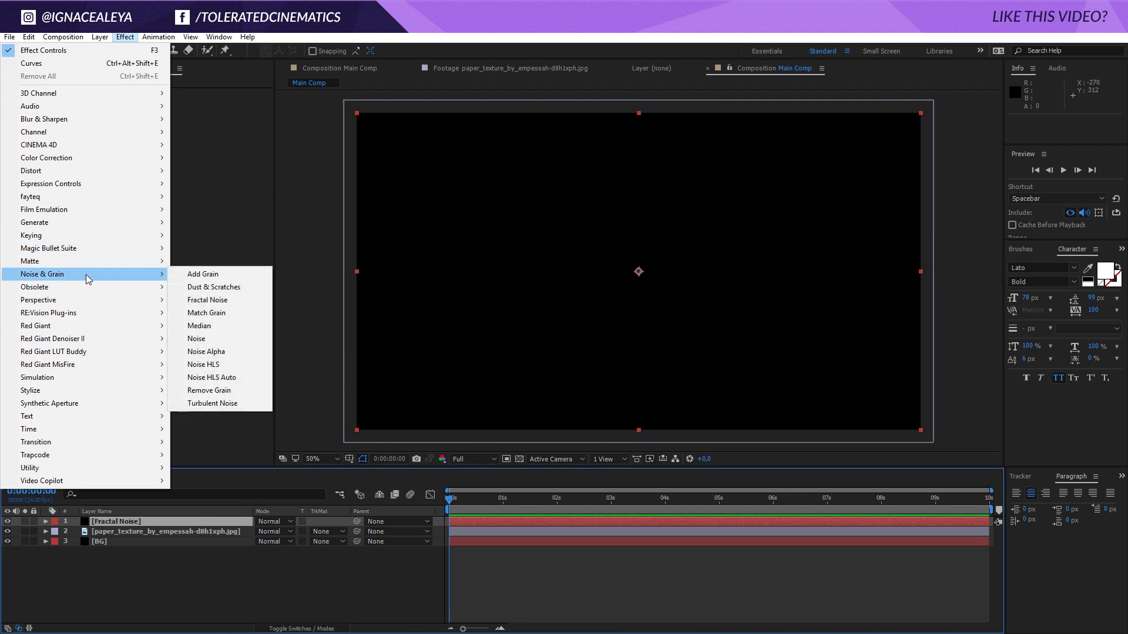
left_click(214, 300)
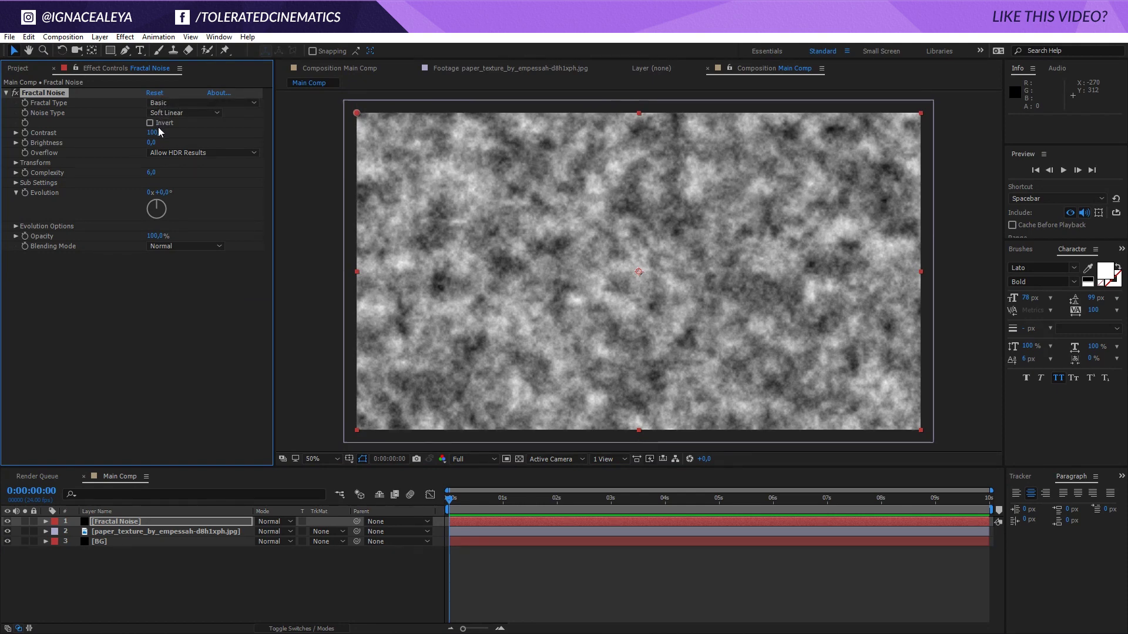
left_click(152, 144)
type("-30")
key("Return")
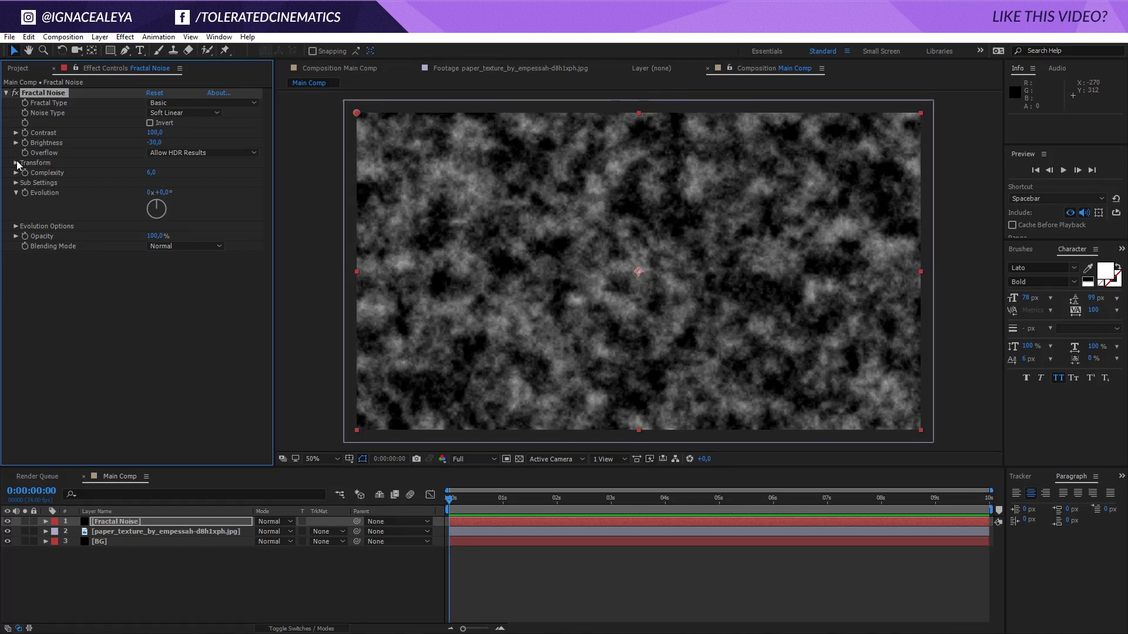
Step: Set the Fractal Noise effect's Scale to 750 and its Complexity to 20
left_click(16, 163)
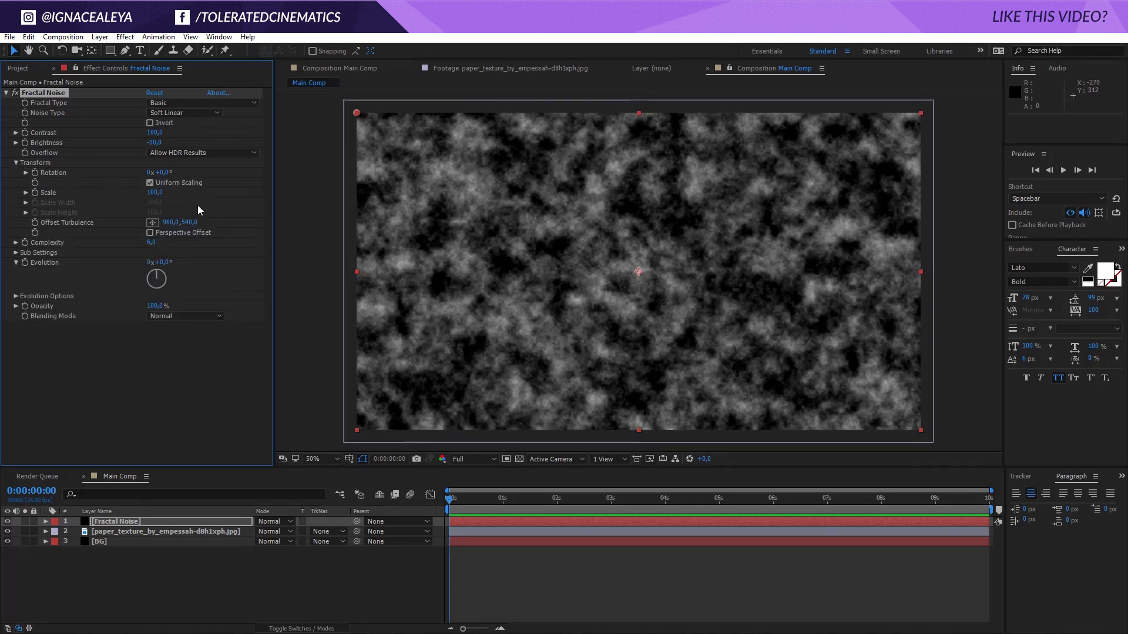
left_click_drag(154, 193, 156, 198)
left_click(155, 193)
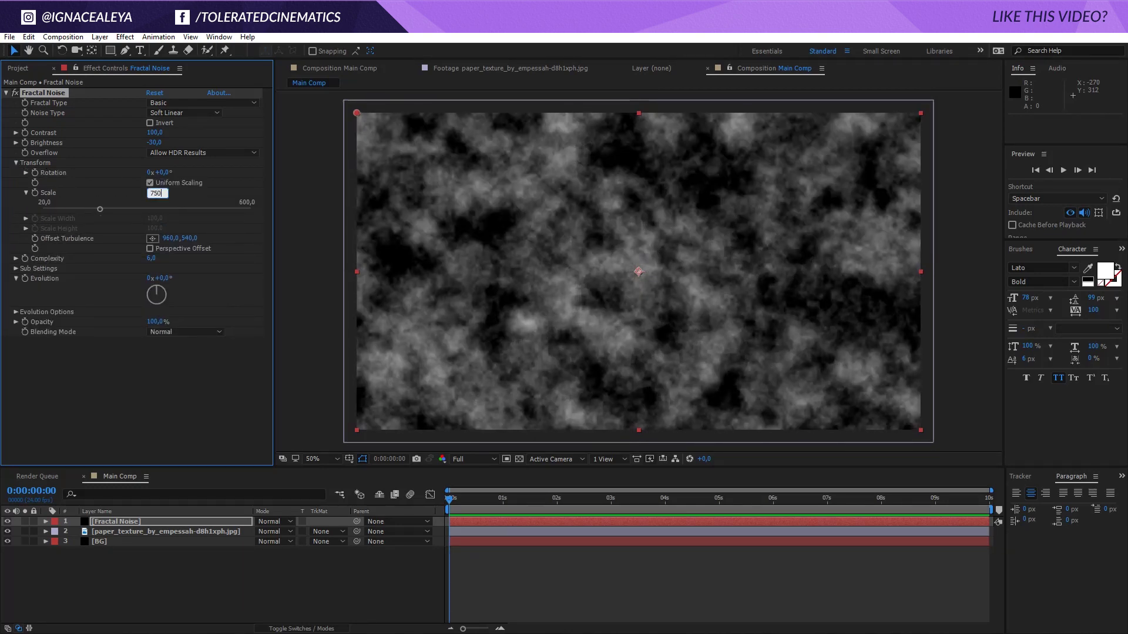
key("Return")
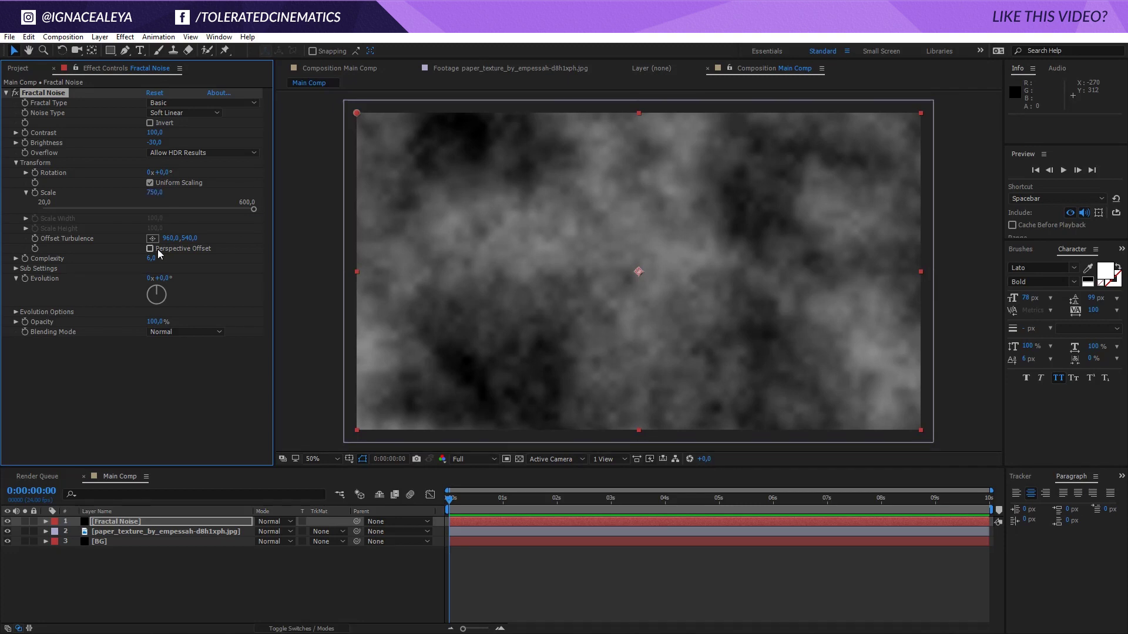
left_click_drag(382, 243, 632, 220)
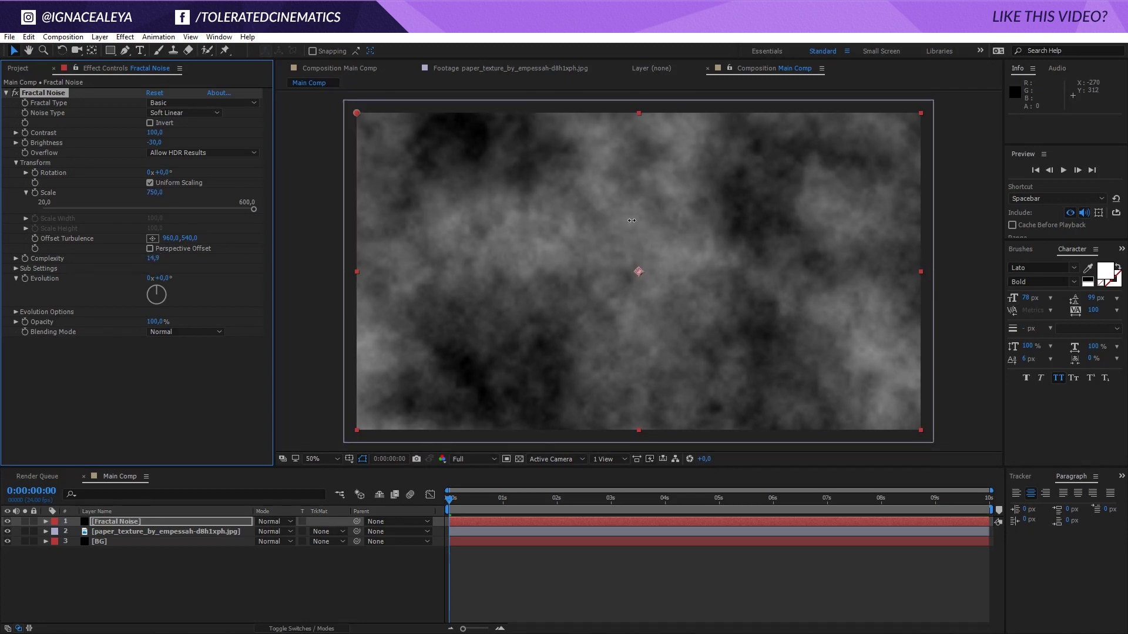
left_click_drag(913, 223, 931, 223)
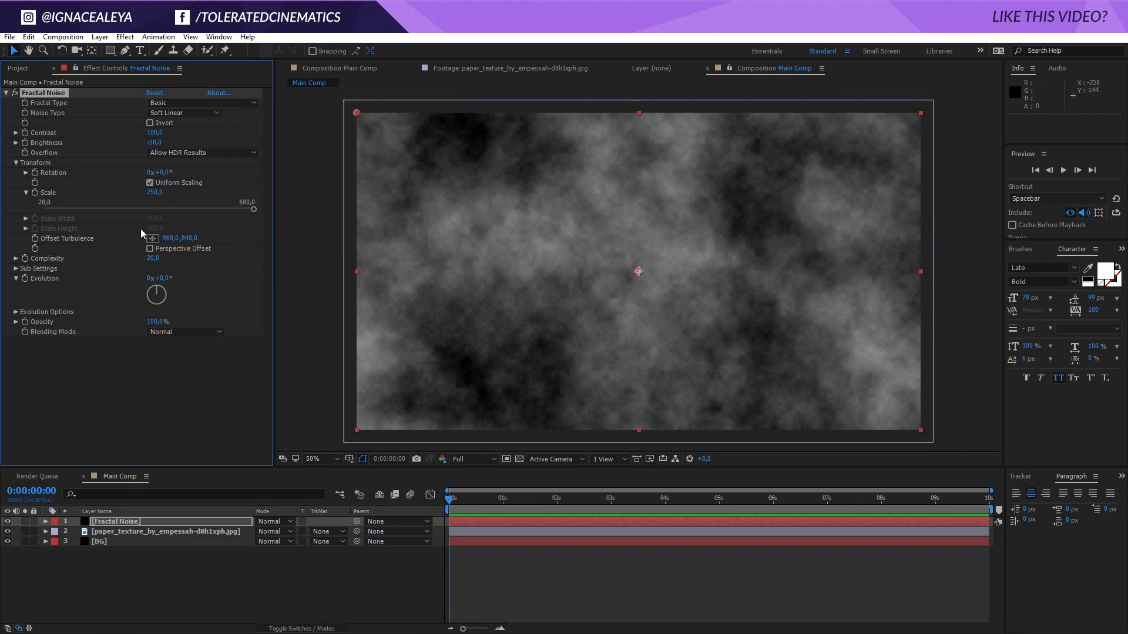
Step: Animate the Fractal Noise effect's Evolution with the expression time*100 and return the playhead to the start
left_click(25, 279, "alt")
type("time")
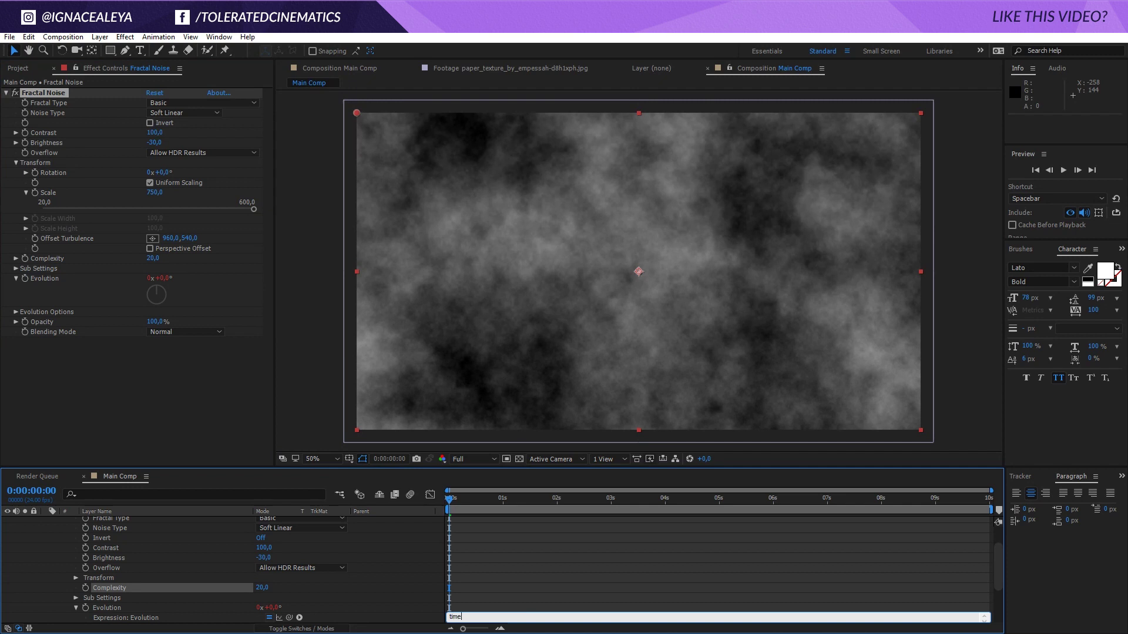
type("*100")
left_click(87, 305)
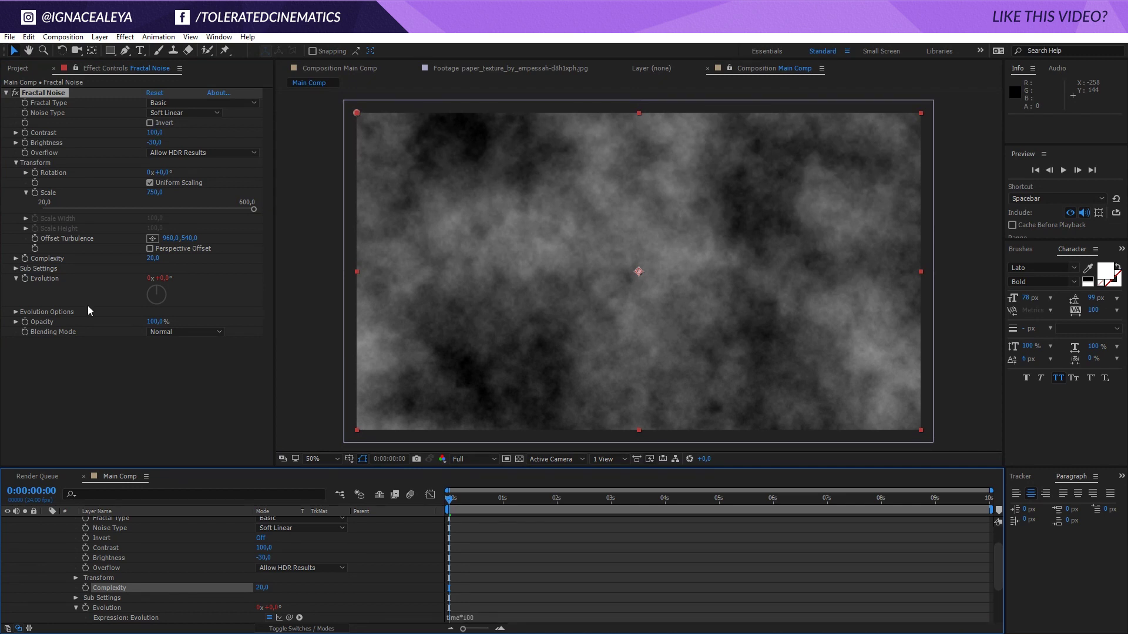
left_click_drag(452, 508, 418, 509)
Step: Add the expression [value[0]+time*100,value[1]] to the Fractal Noise effect's Offset Turbulence and preview the animation
left_click(34, 238, "alt")
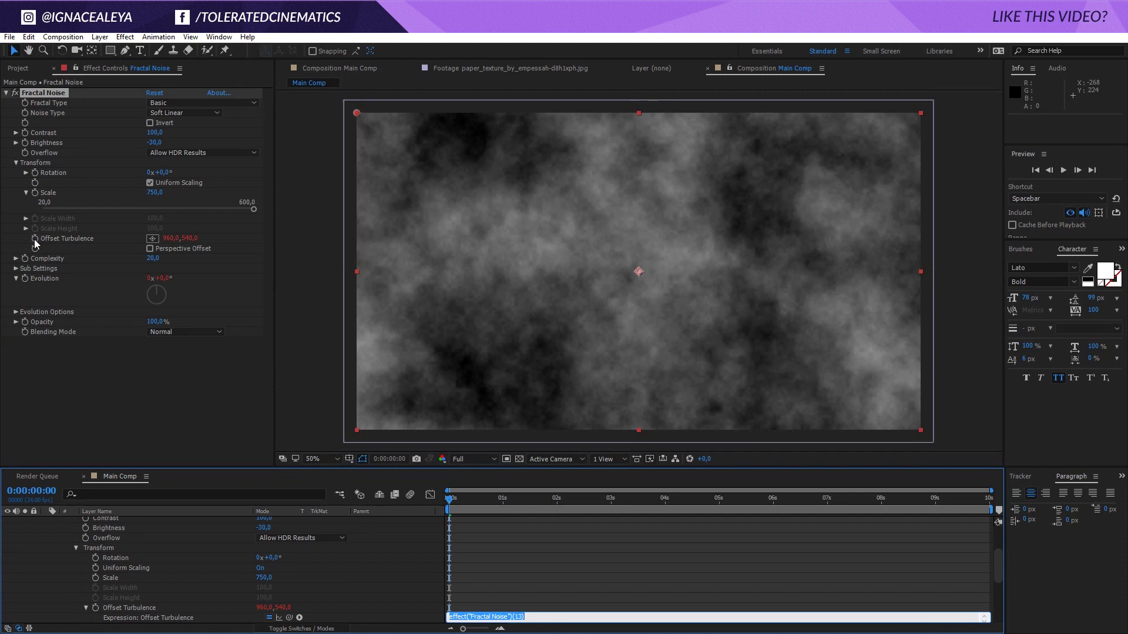
key("BackSpace")
type("[va")
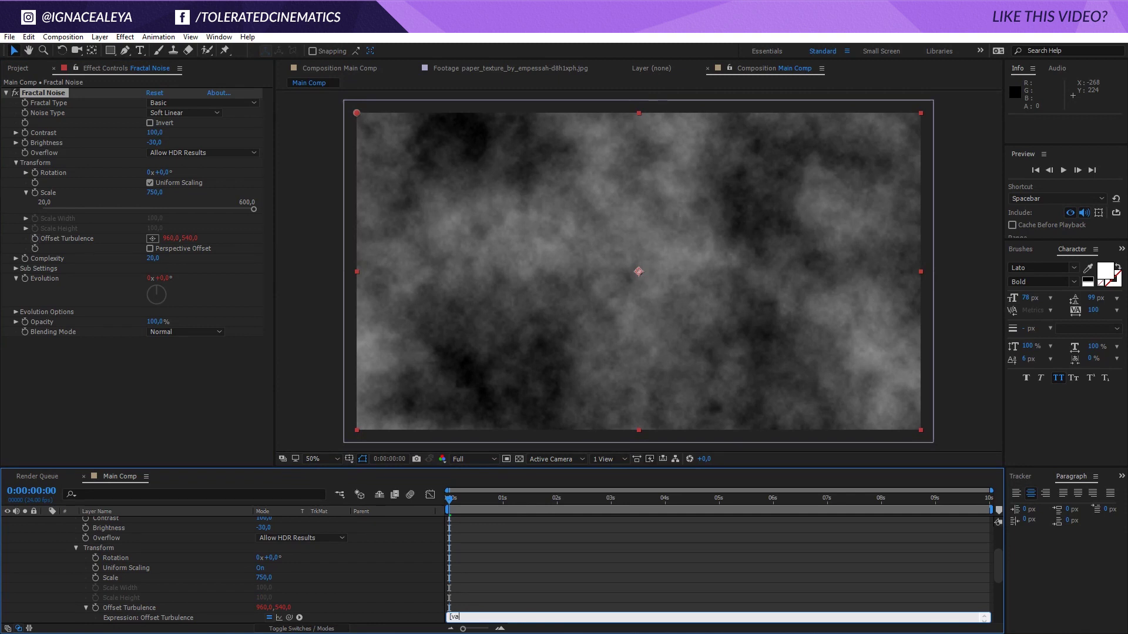
type("lue")
type("[0]")
type(",va")
type("+time*")
type("100")
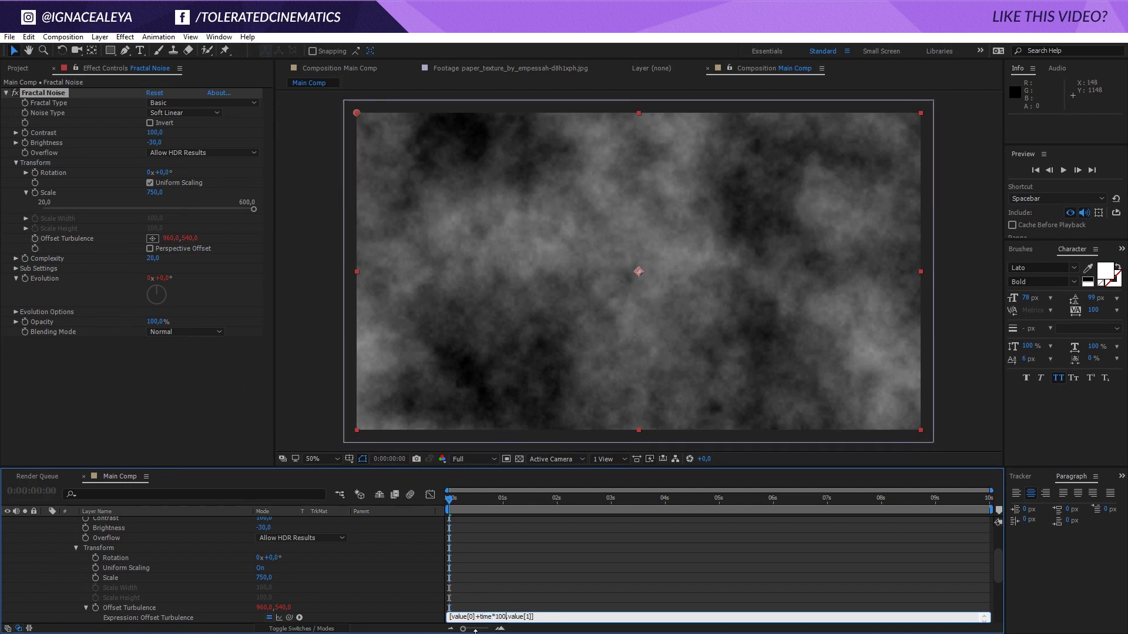
left_click(484, 575)
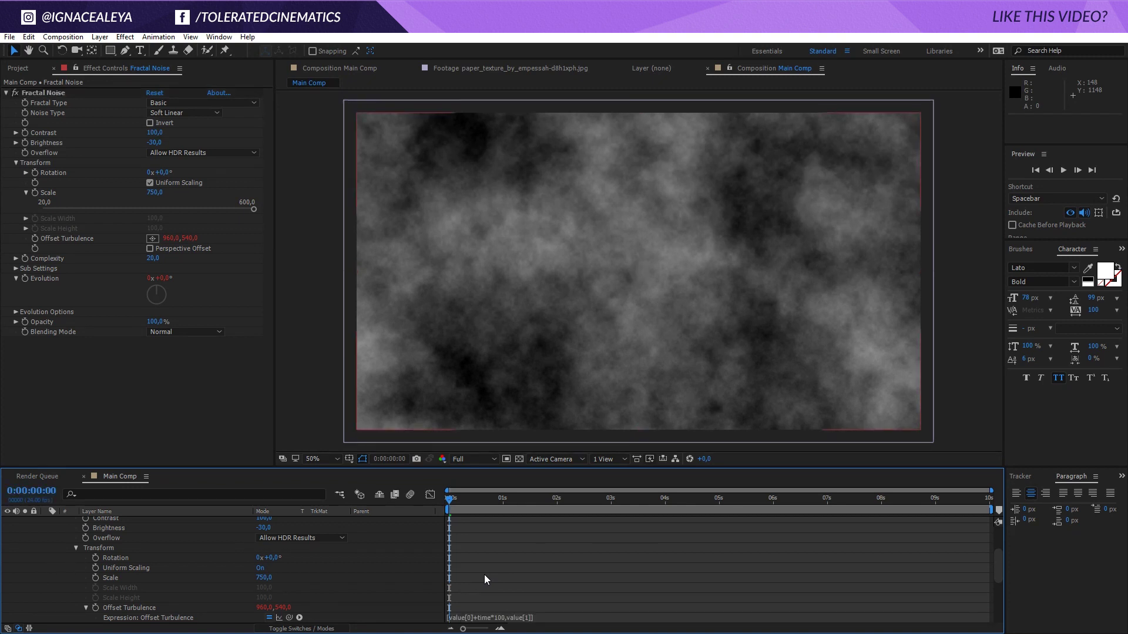
key("space")
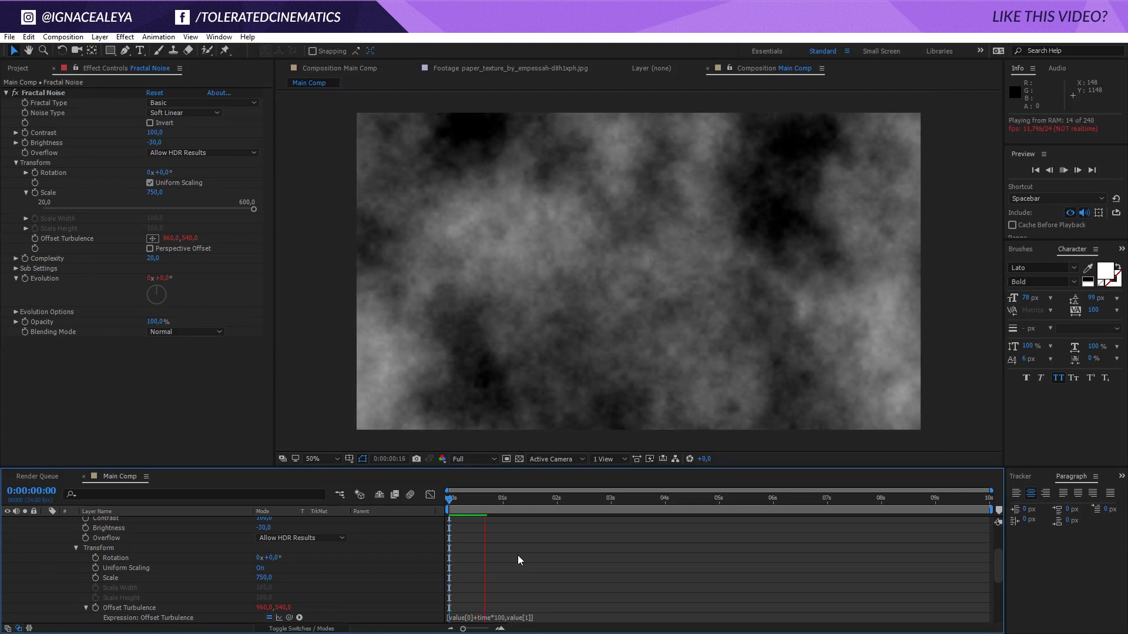
key("space")
Step: Set the time multiplier in the Offset Turbulence expression to 150 and preview the motion
left_click(456, 501)
scroll(472, 579, "down", 3)
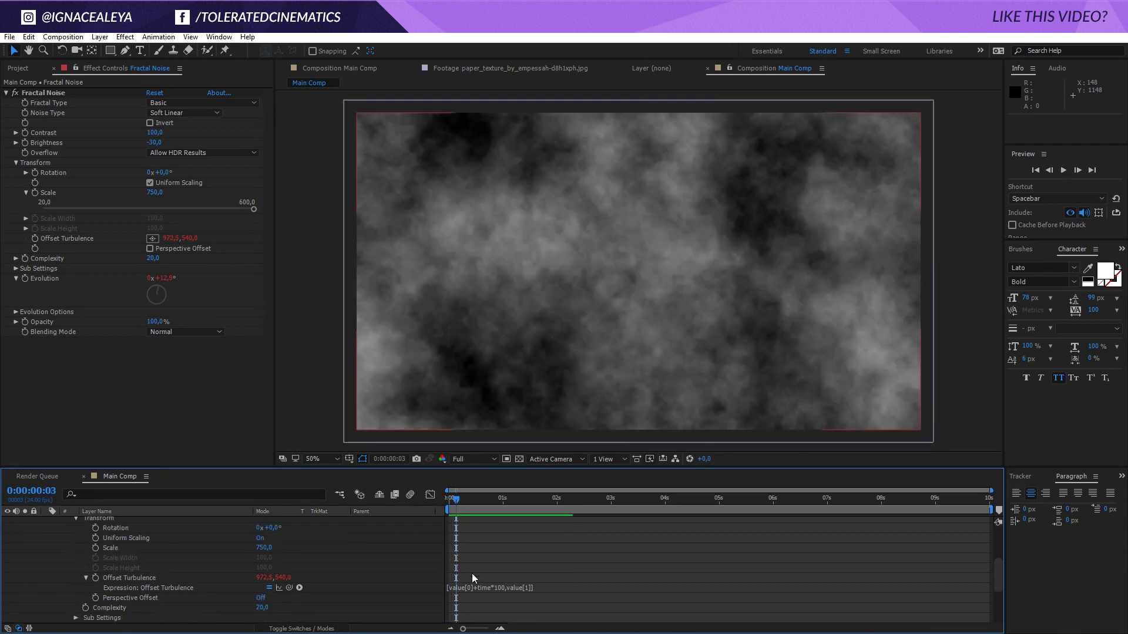
left_click(501, 586)
left_click(503, 587)
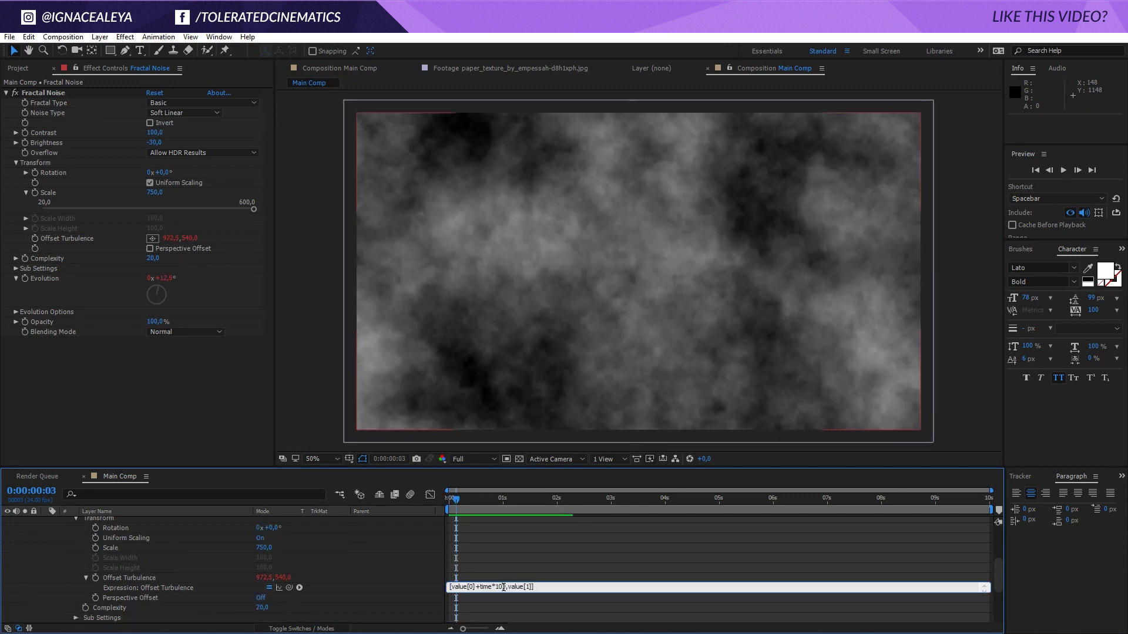
key("BackSpace")
type("50")
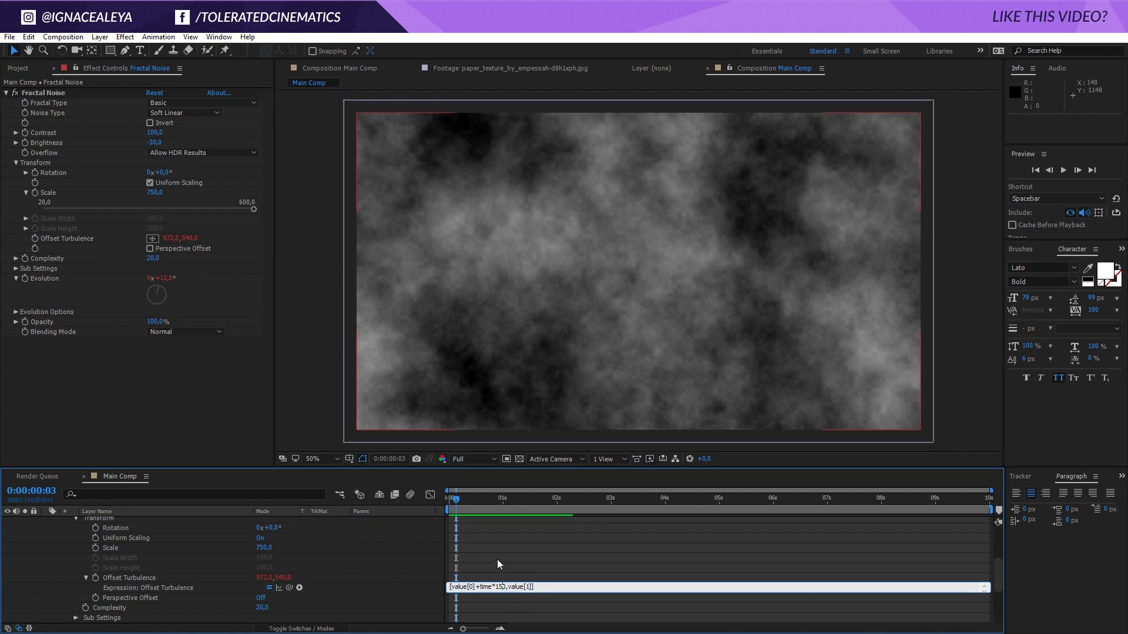
left_click(497, 559)
key("space")
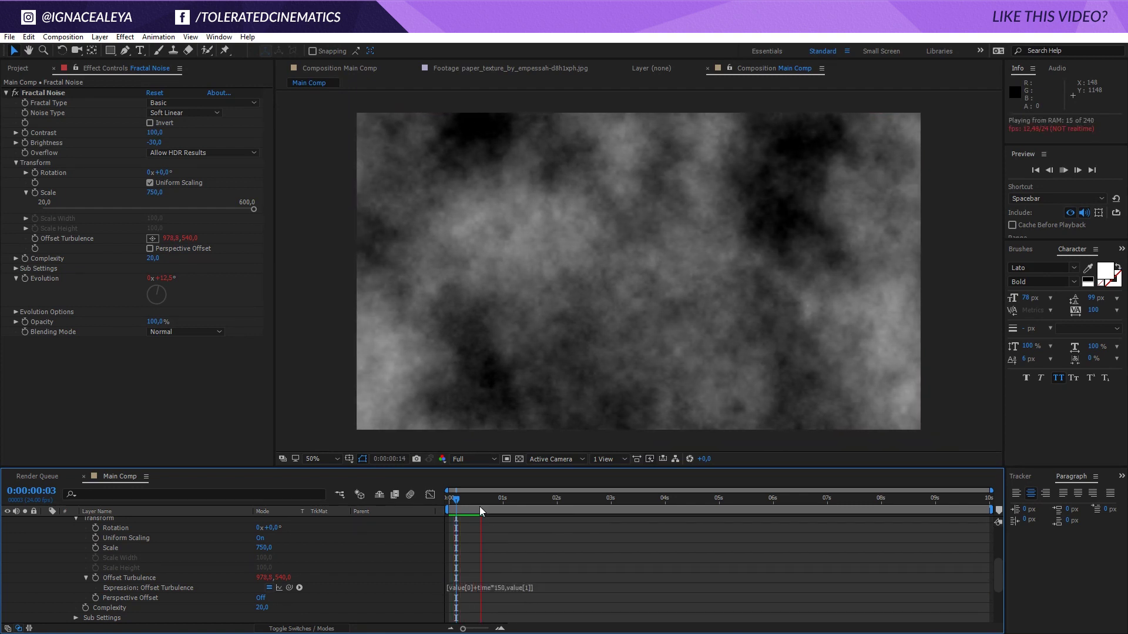
Step: Restore the time multiplier in the Offset Turbulence expression to 100
left_click(471, 498)
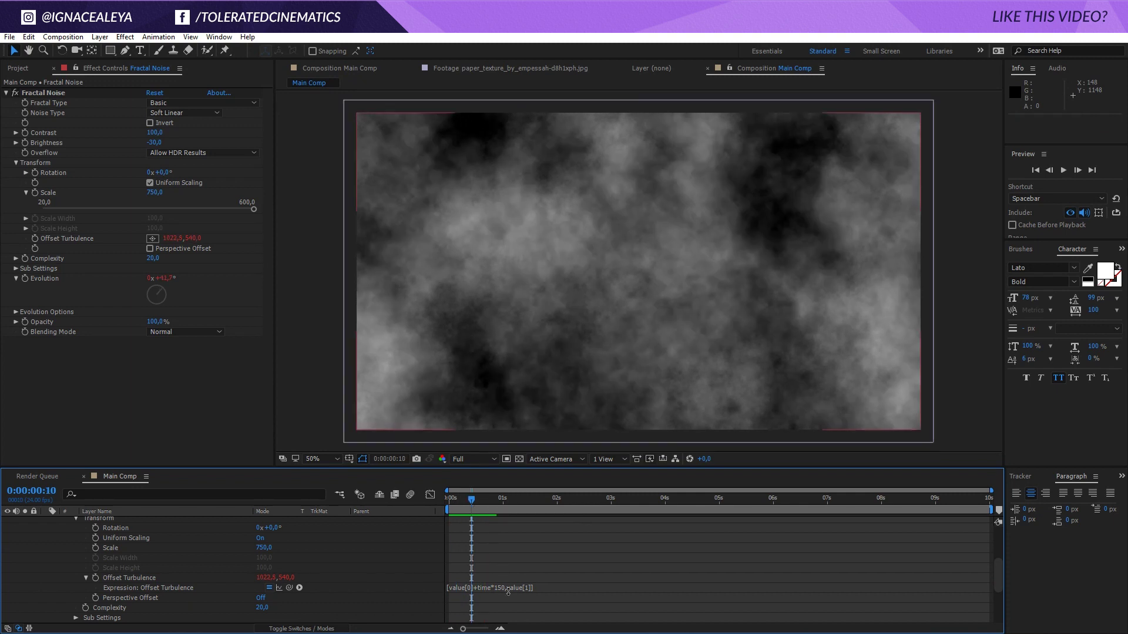
left_click(494, 588)
left_click(501, 587)
key("BackSpace")
left_click(514, 563)
Step: Change the Evolution expression to time*175 and preview the noise from the start of the composition
scroll(498, 566, "down", 3)
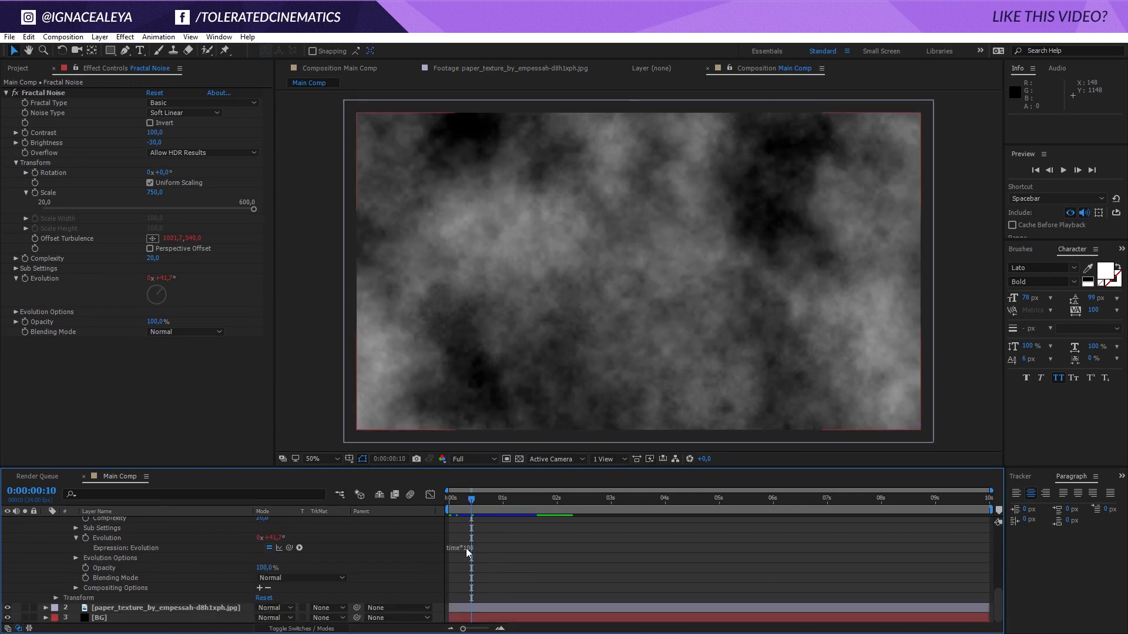
scroll(468, 554, "up", 1)
left_click(479, 577)
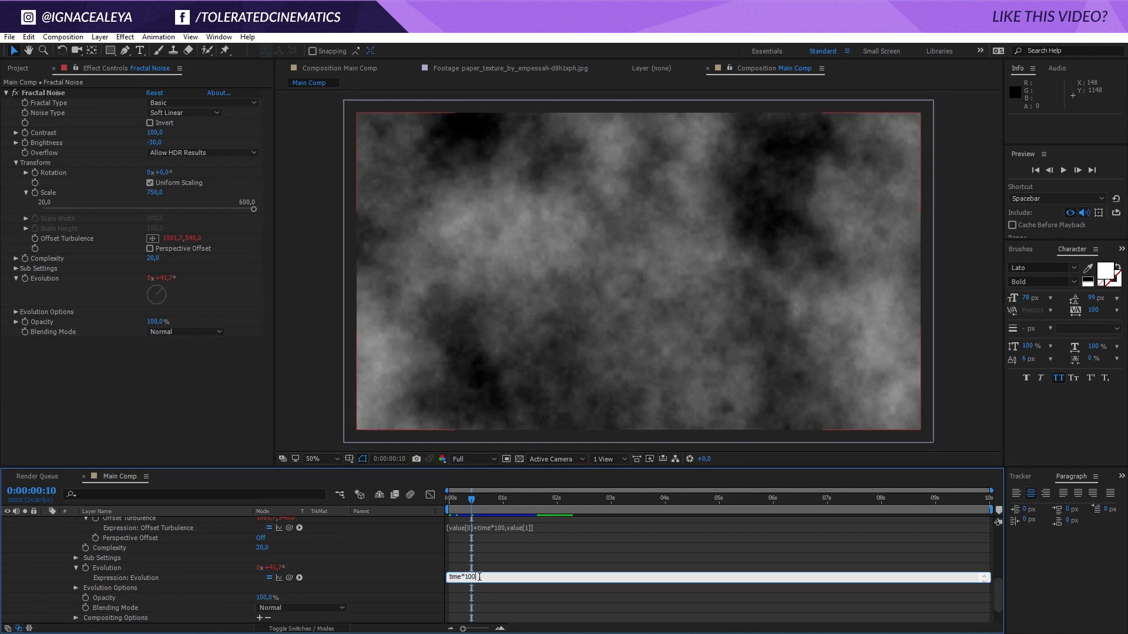
type("75")
left_click(497, 563)
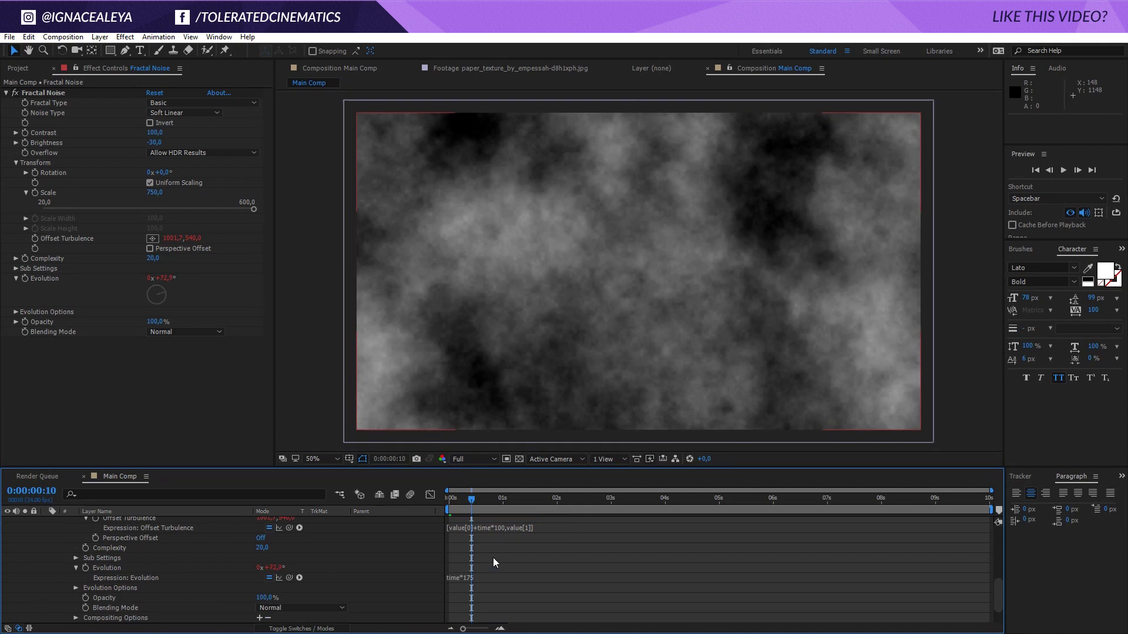
left_click_drag(471, 498, 447, 506)
key("space")
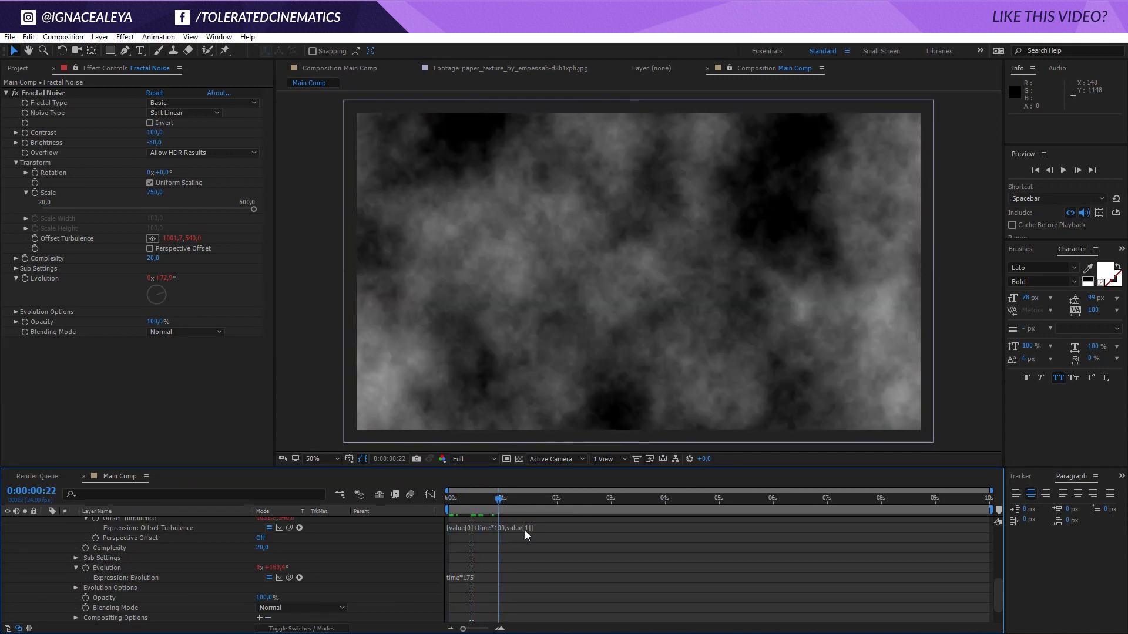
Step: Collapse the Fractal Noise layer's properties and set its blending mode to Screen
scroll(329, 561, "up", 10)
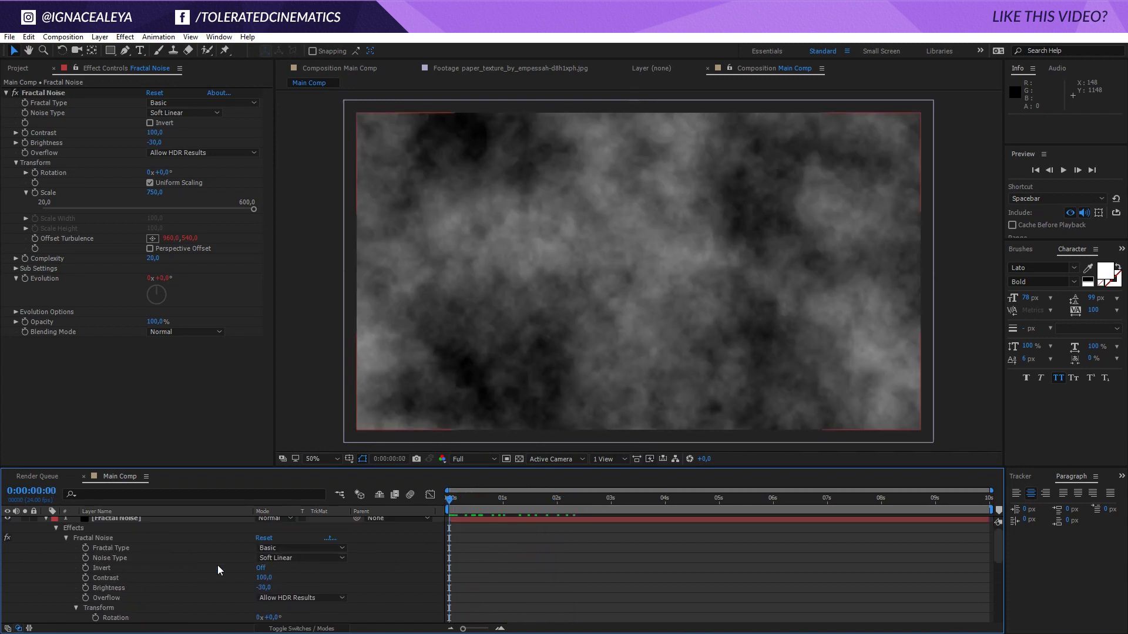
left_click(44, 520)
left_click(105, 521)
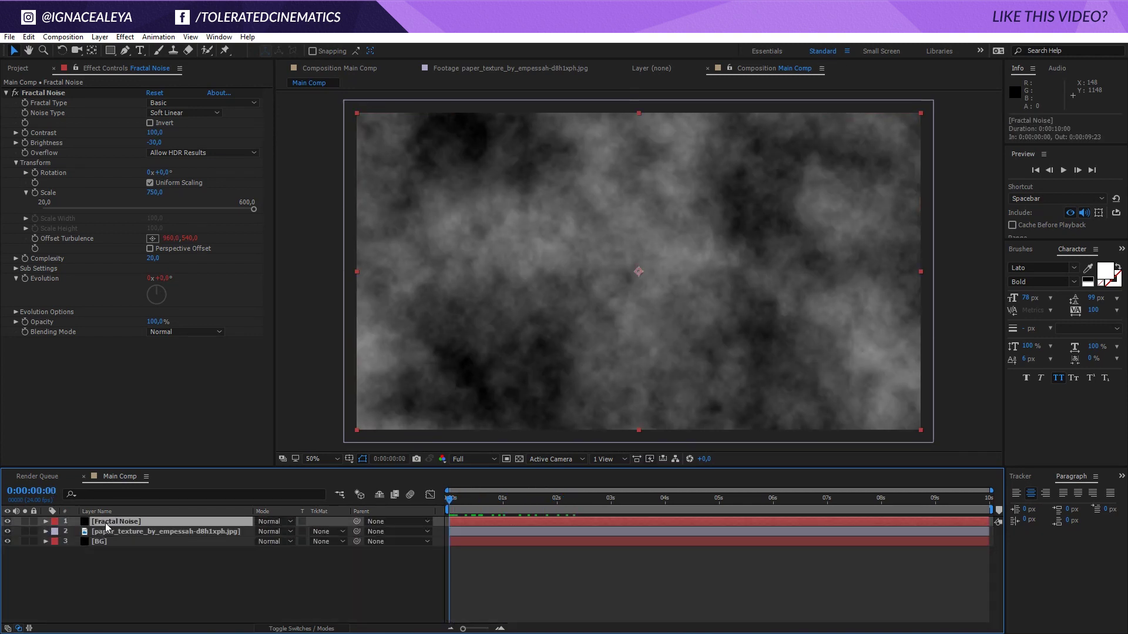
left_click(278, 522)
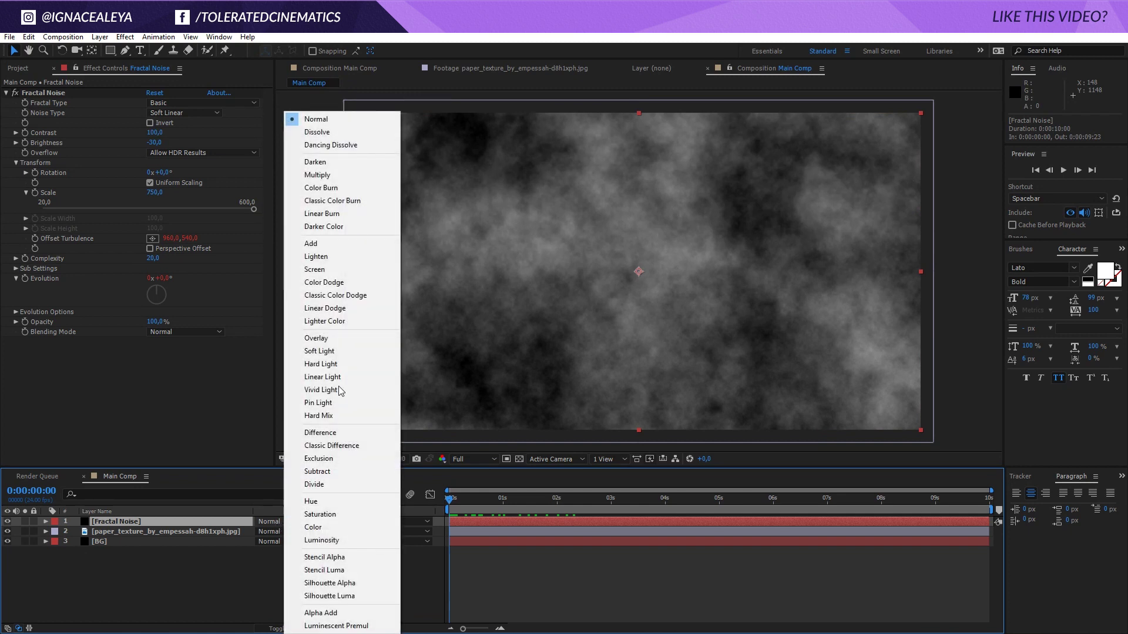
left_click(320, 269)
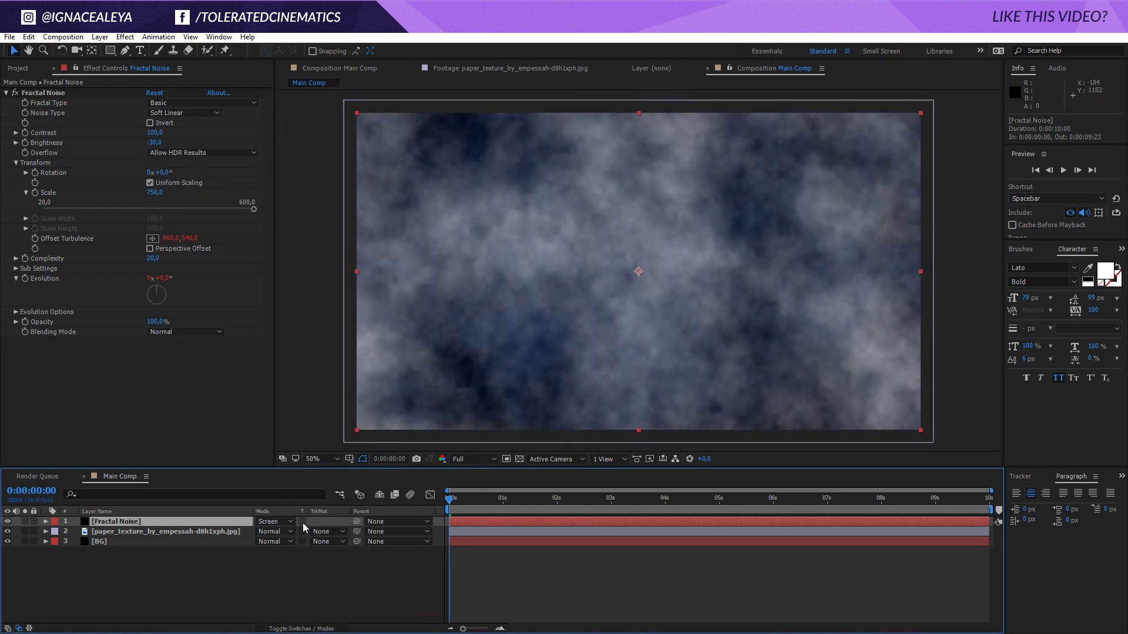
Step: Reveal the Fractal Noise layer's Opacity and set it to 15%
key("t")
left_click(266, 532)
type("15")
key("Return")
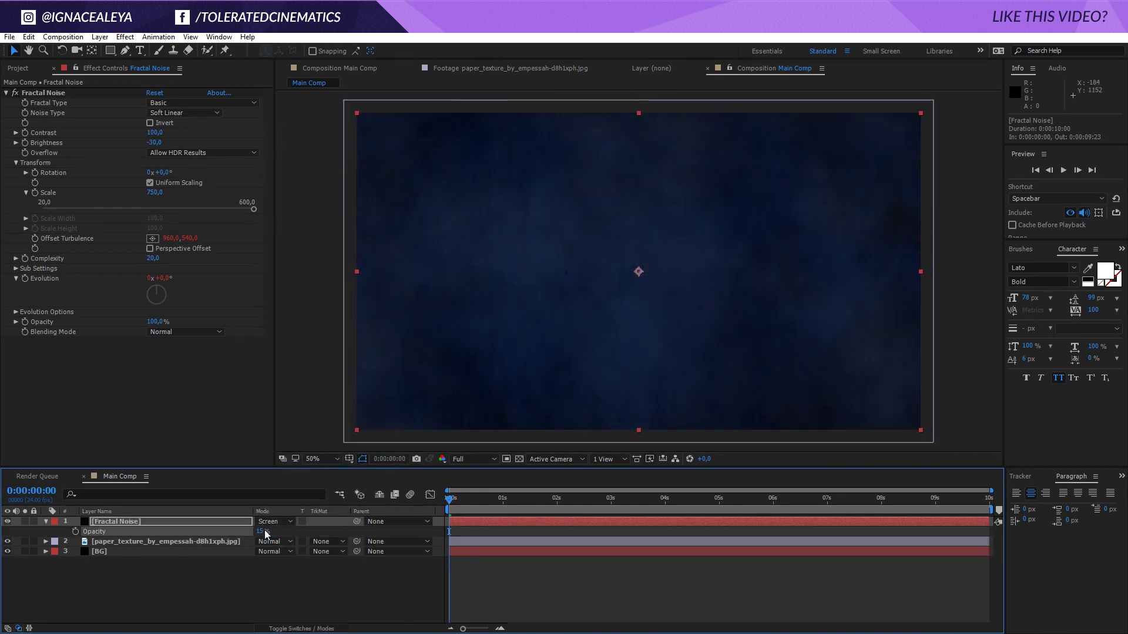
Step: Lower the Fractal Noise layer's Opacity to 7% and scrub through the timeline to check the look
left_click_drag(457, 496, 650, 503)
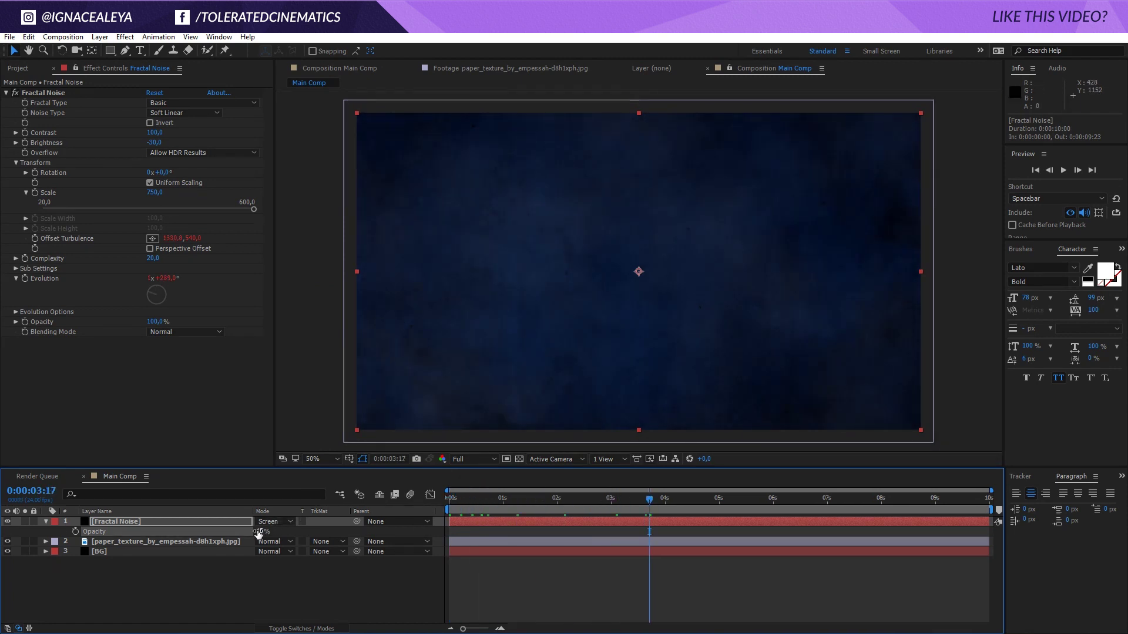
left_click_drag(259, 533, 256, 533)
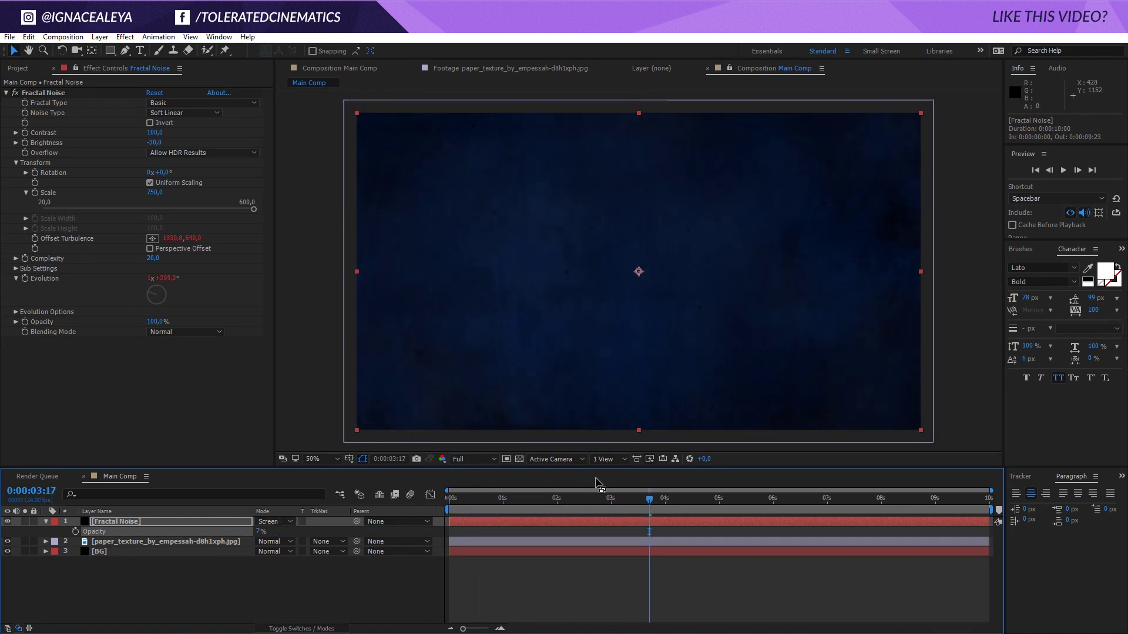
left_click_drag(559, 499, 602, 499)
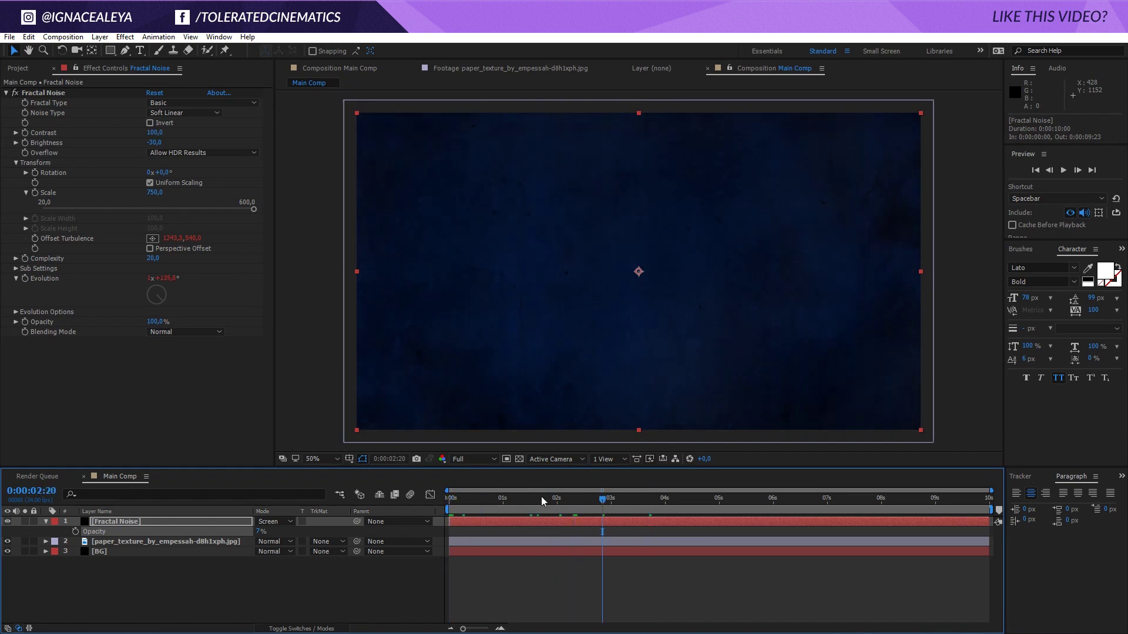
Step: Apply a Tint effect to the Fractal Noise layer and set its Map White To color to light blue 5CA0CB
left_click(124, 37)
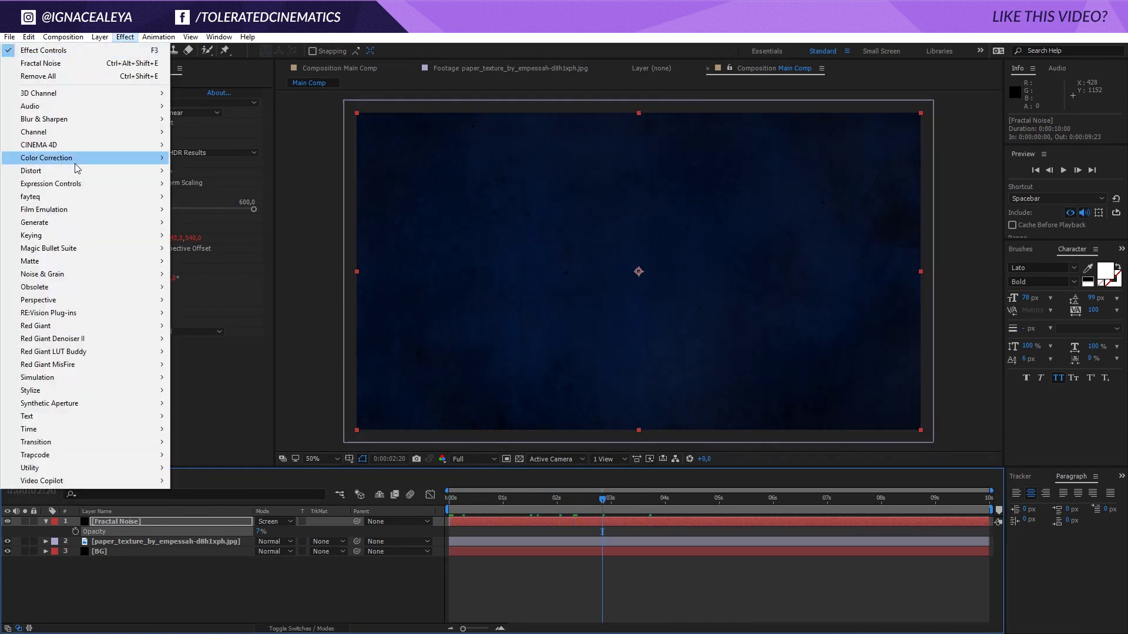
mouse_move(75, 169)
left_click(215, 557)
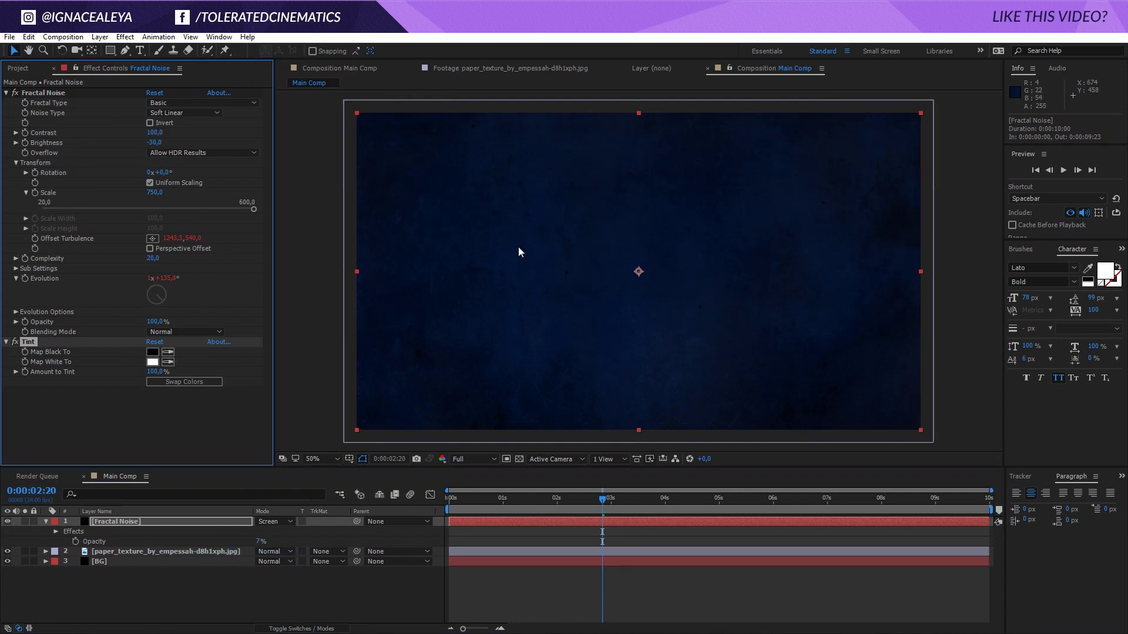
left_click(151, 363)
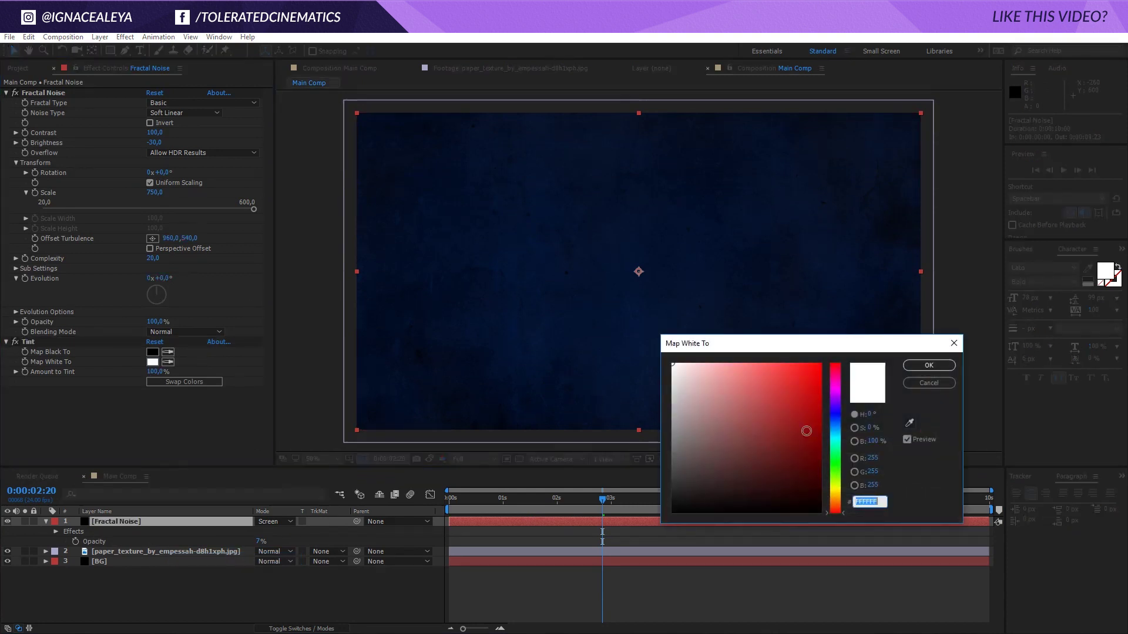
left_click_drag(835, 512, 835, 428)
left_click_drag(738, 416, 753, 394)
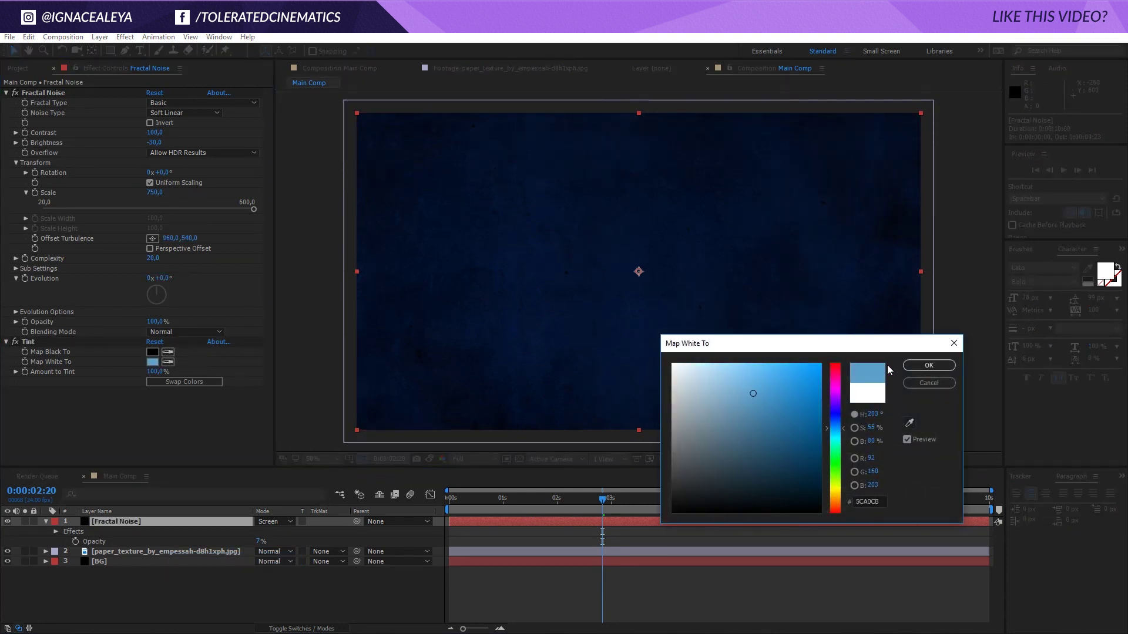
left_click(928, 365)
Step: Set the Fractal Noise layer's Opacity to 17%, compare the result with Tint off and on, and scrub the timeline
left_click(258, 540)
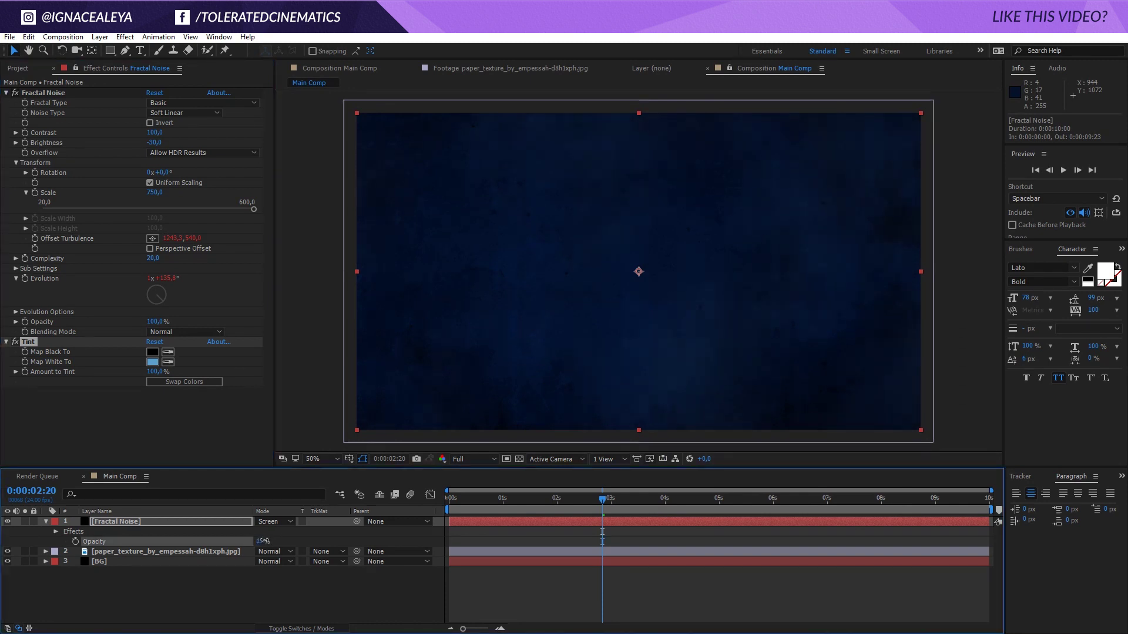
left_click(18, 346)
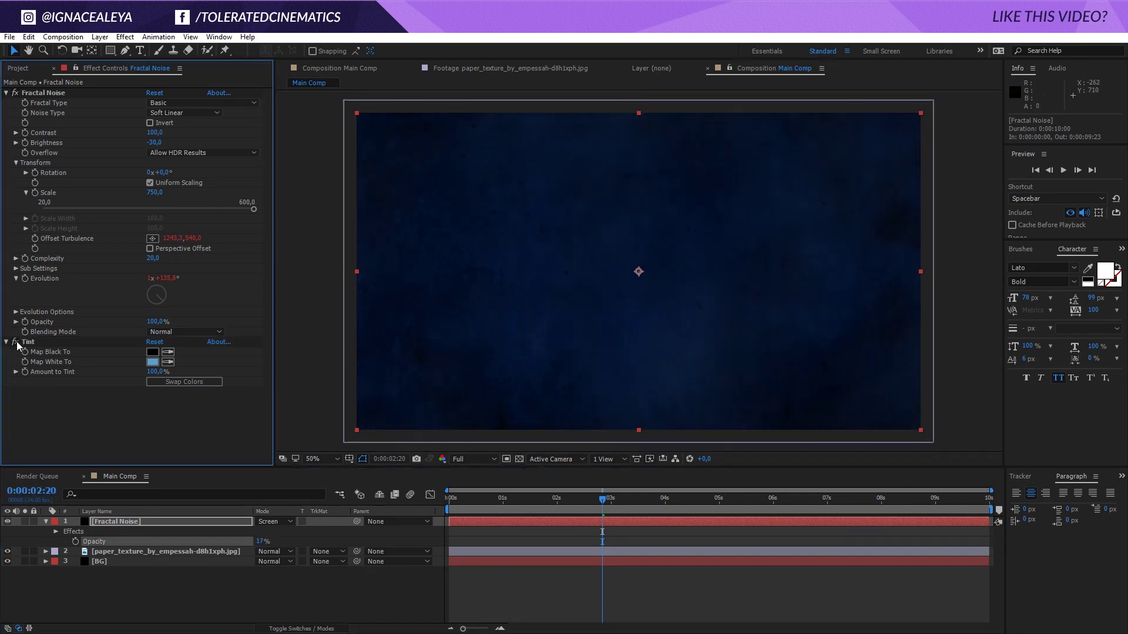
left_click(15, 342)
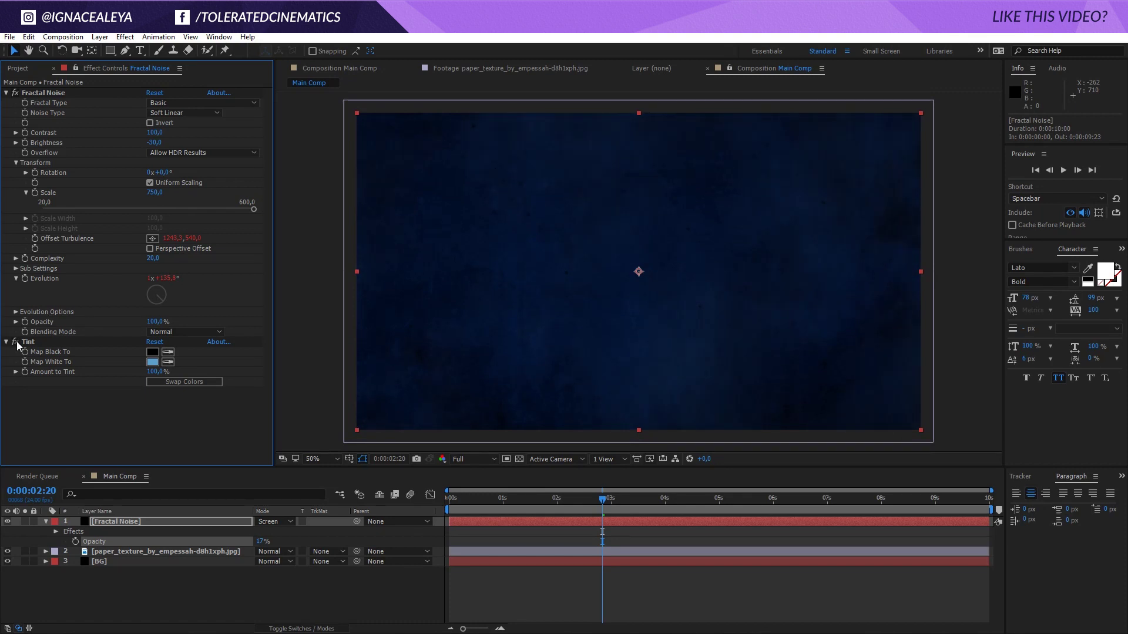
left_click_drag(587, 489, 632, 499)
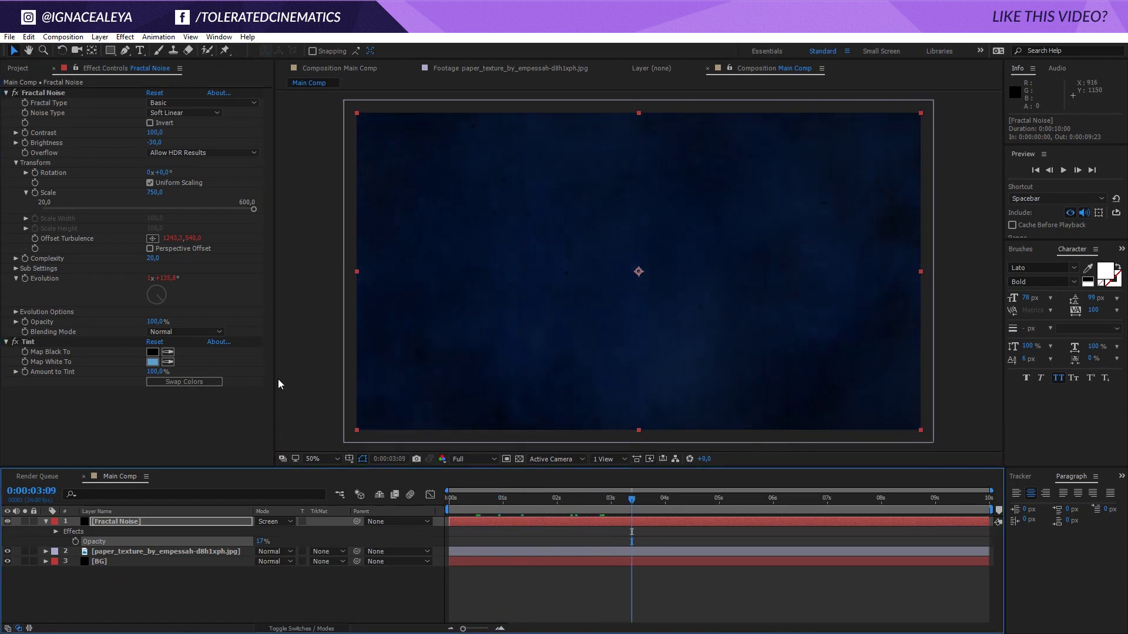
Step: Raise the project's color bit depth one level, return to the effect settings and collapse the Fractal Noise layer
left_click(18, 68)
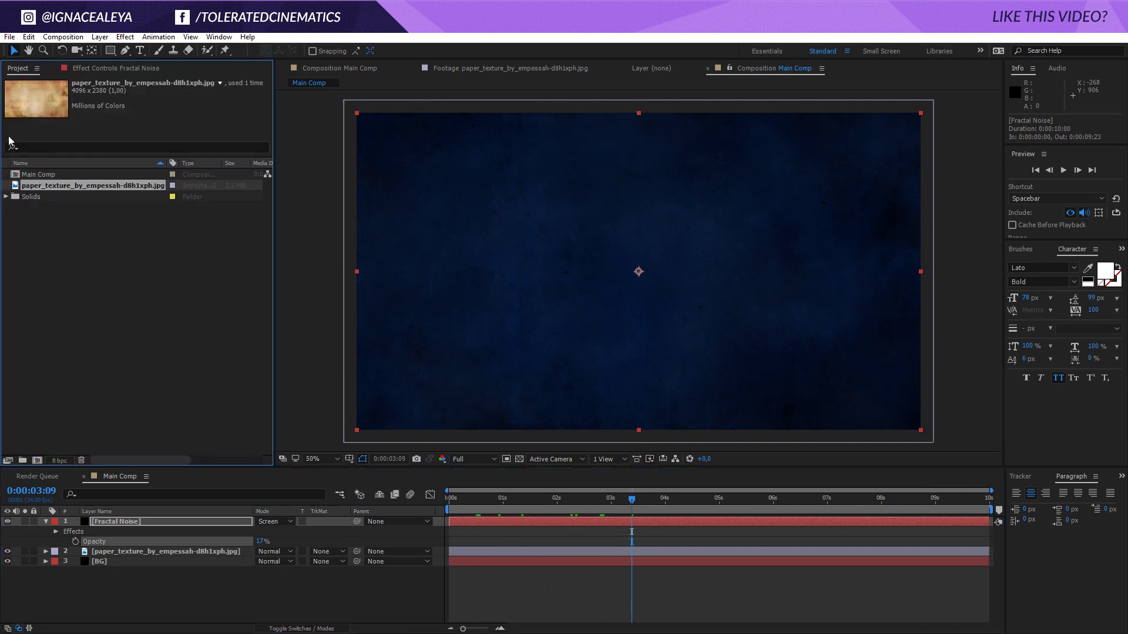
left_click(58, 462, "alt")
left_click(114, 66)
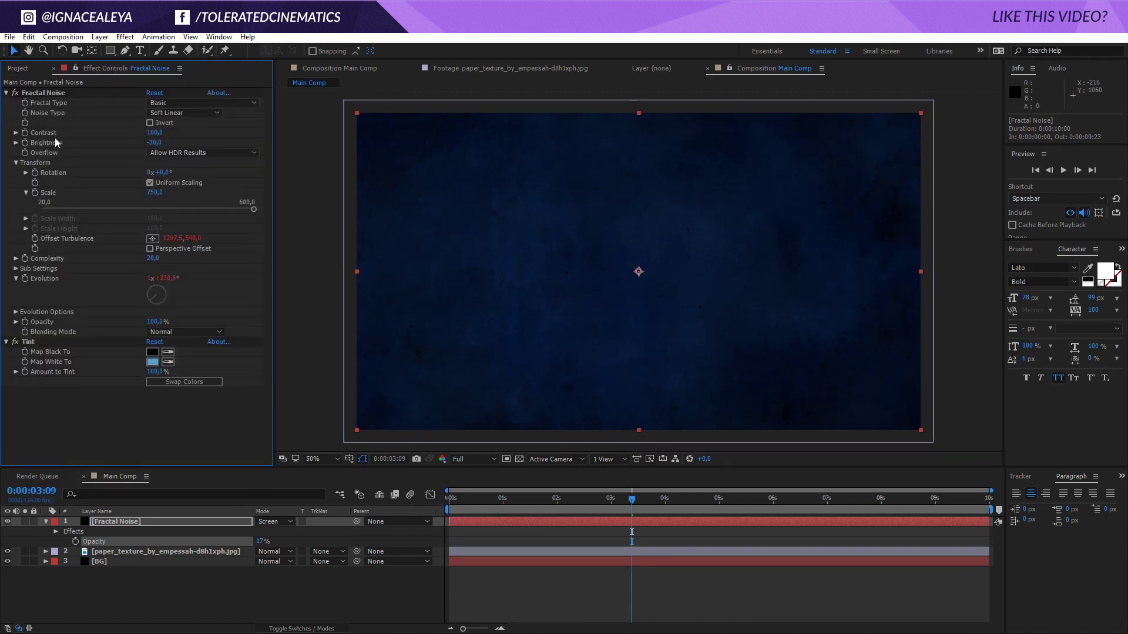
left_click(45, 522)
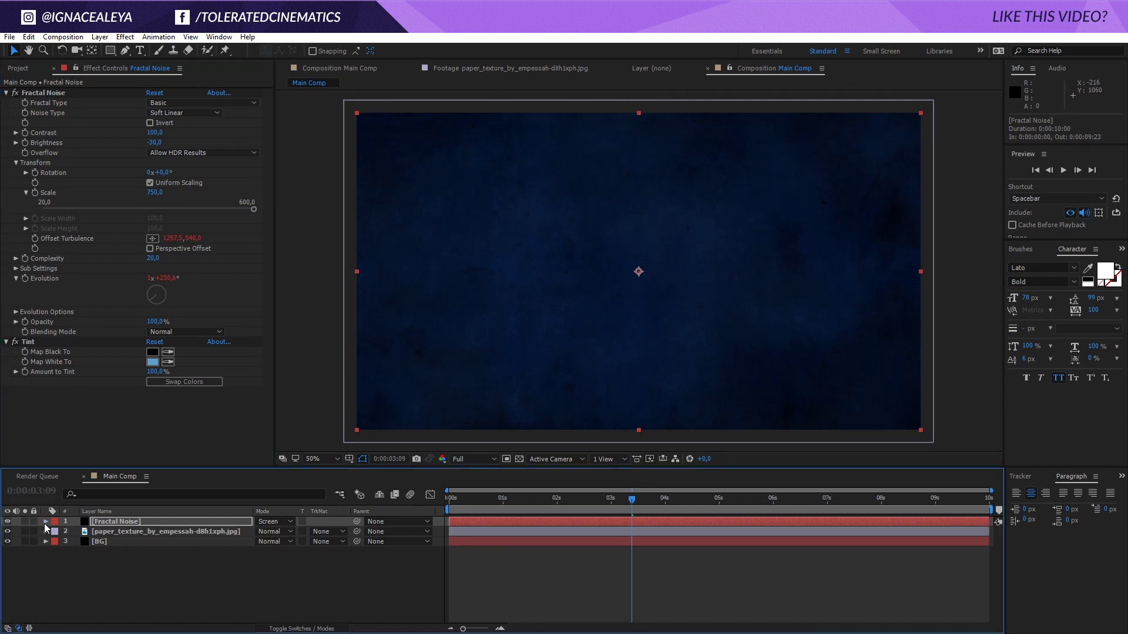
Step: Add a text layer reading AMAZING TITLE to the composition and set its font size to 75 px
left_click(113, 563)
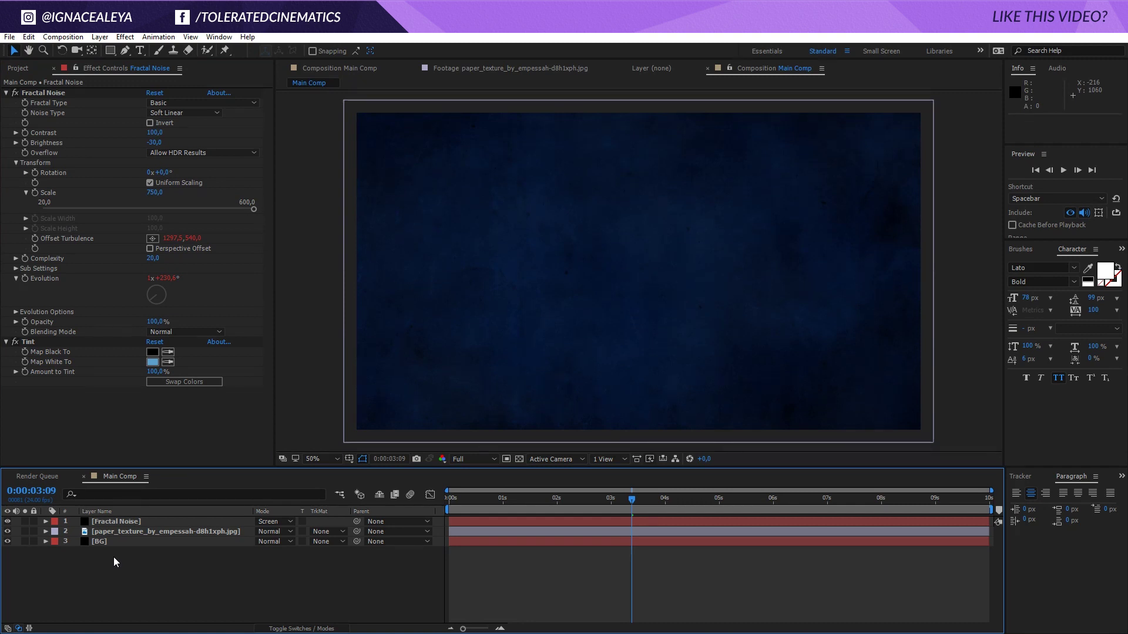
left_click(140, 52)
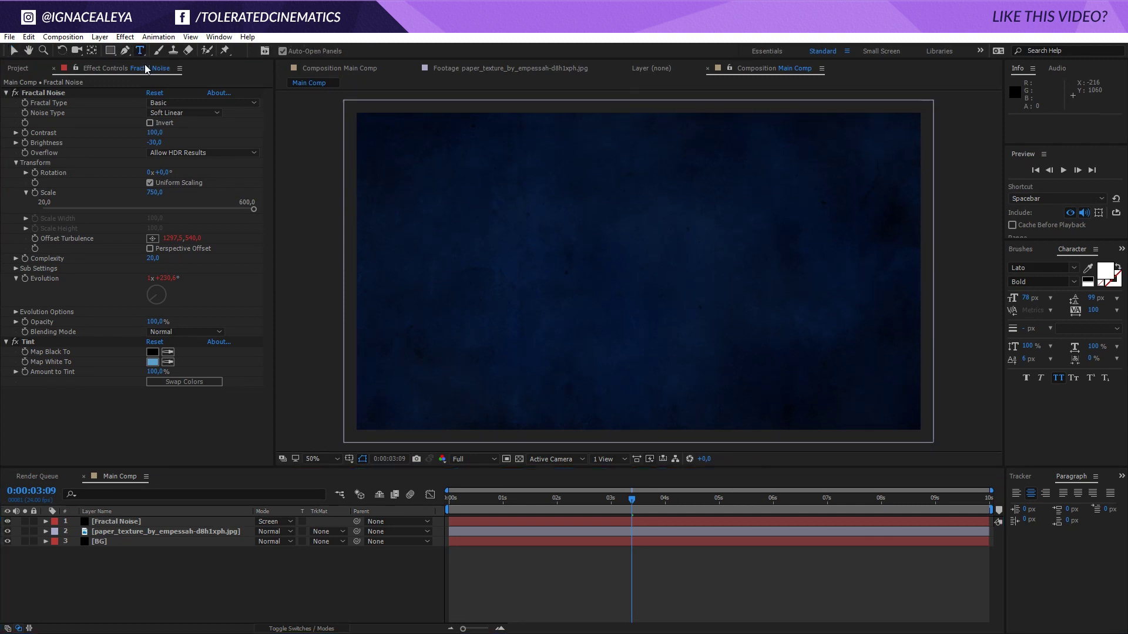
left_click(552, 267)
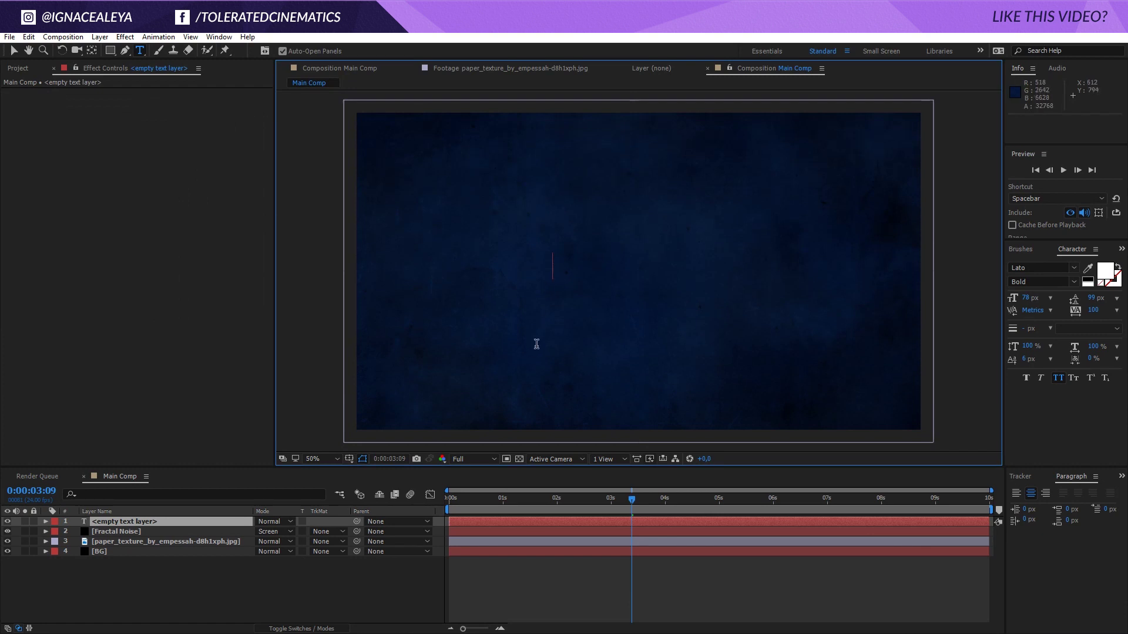
type("AMAZING TITLE")
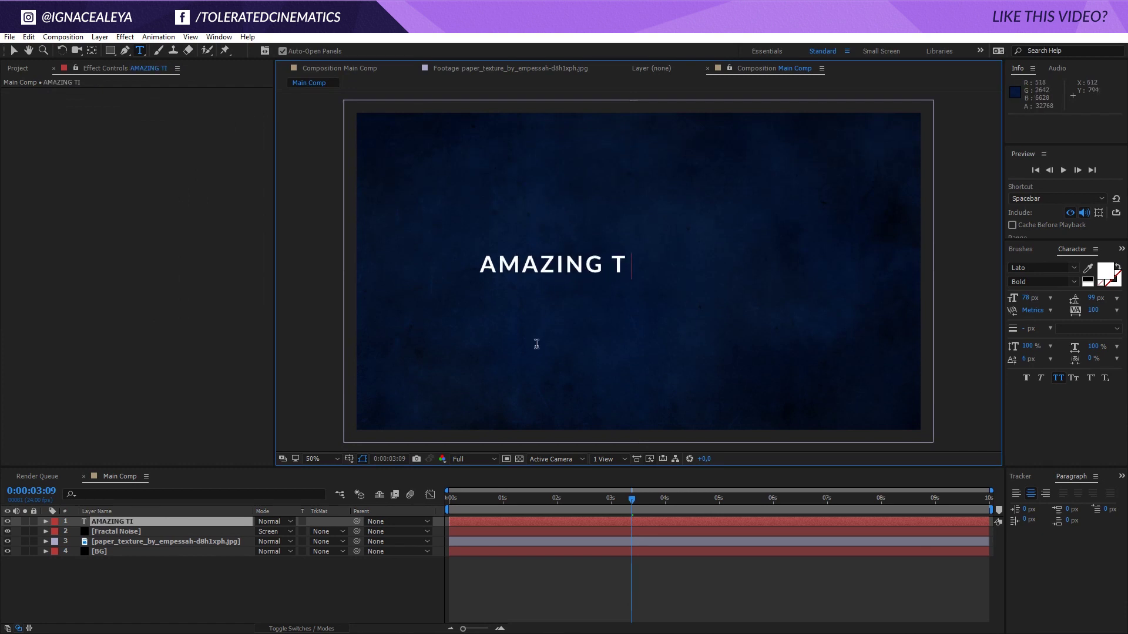
left_click(14, 50)
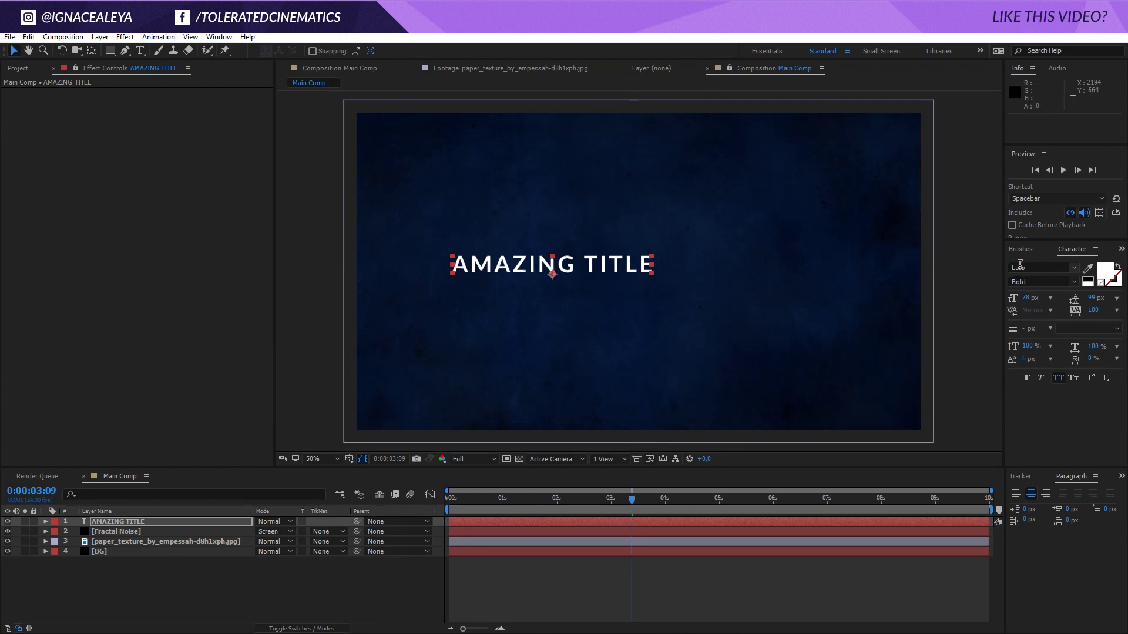
left_click(1025, 298)
type("75")
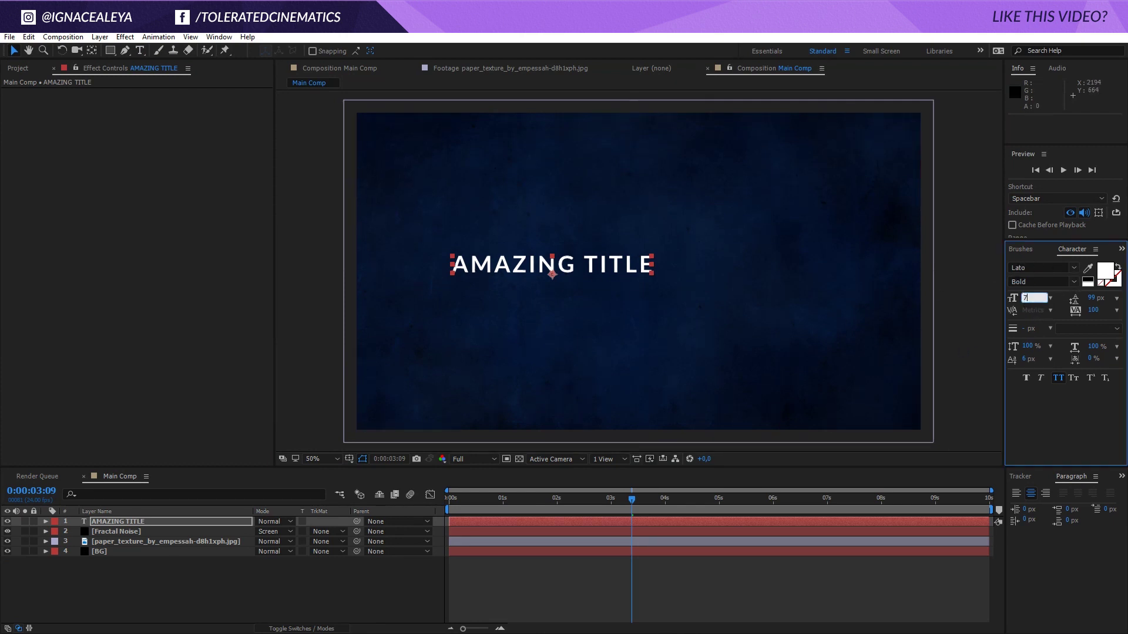
key("Return")
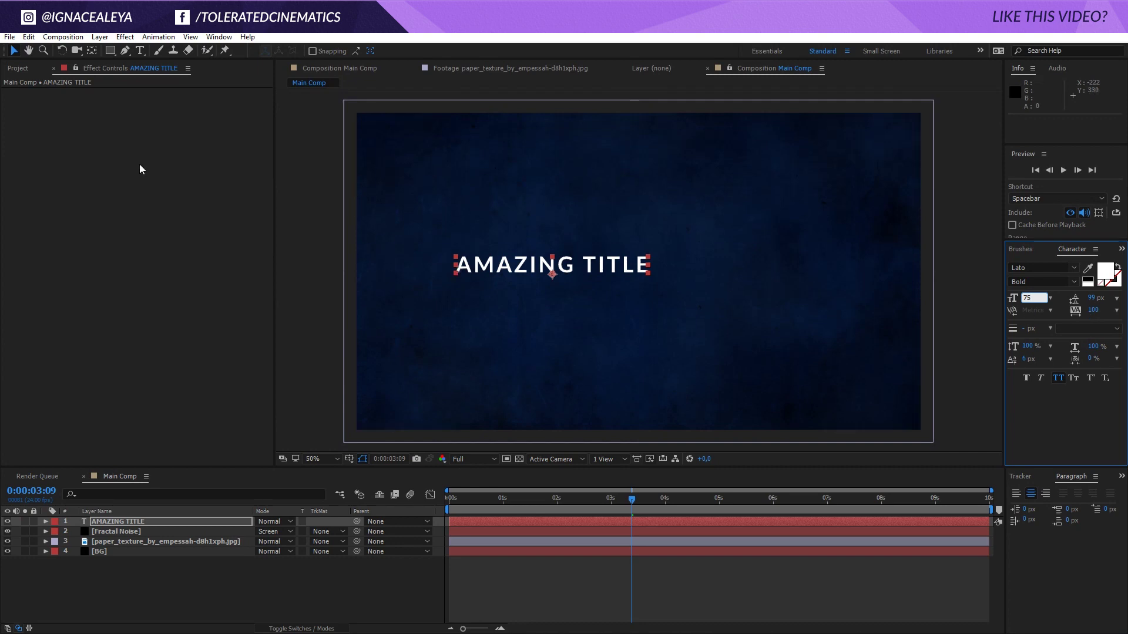
Step: Align the AMAZING TITLE layer to the horizontal and vertical centre of the composition
left_click(1024, 476)
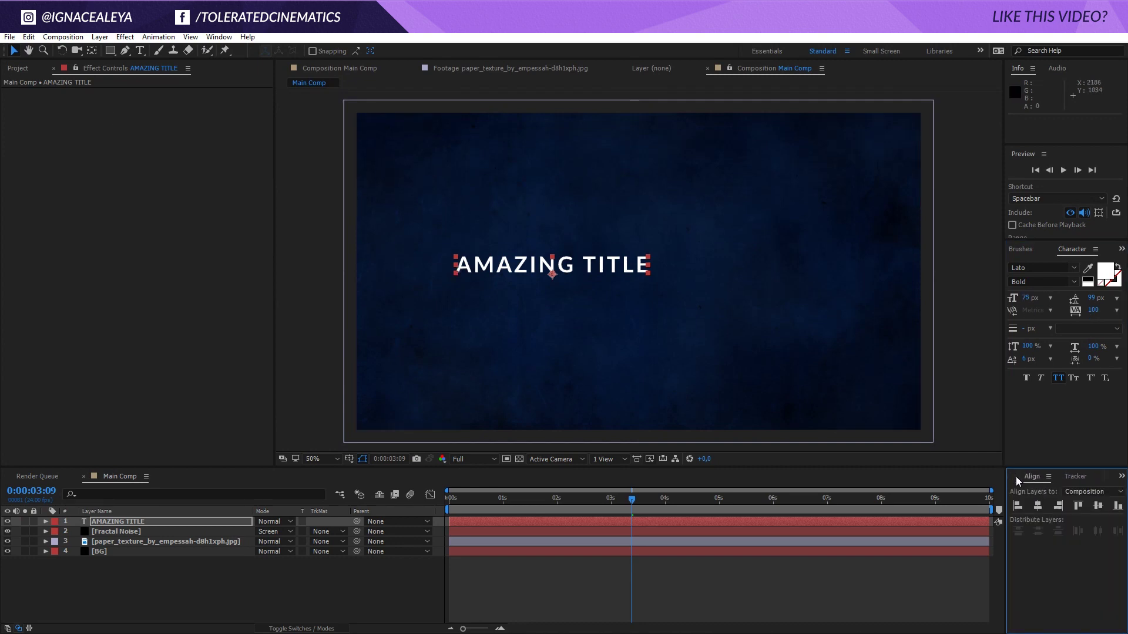
left_click(191, 37)
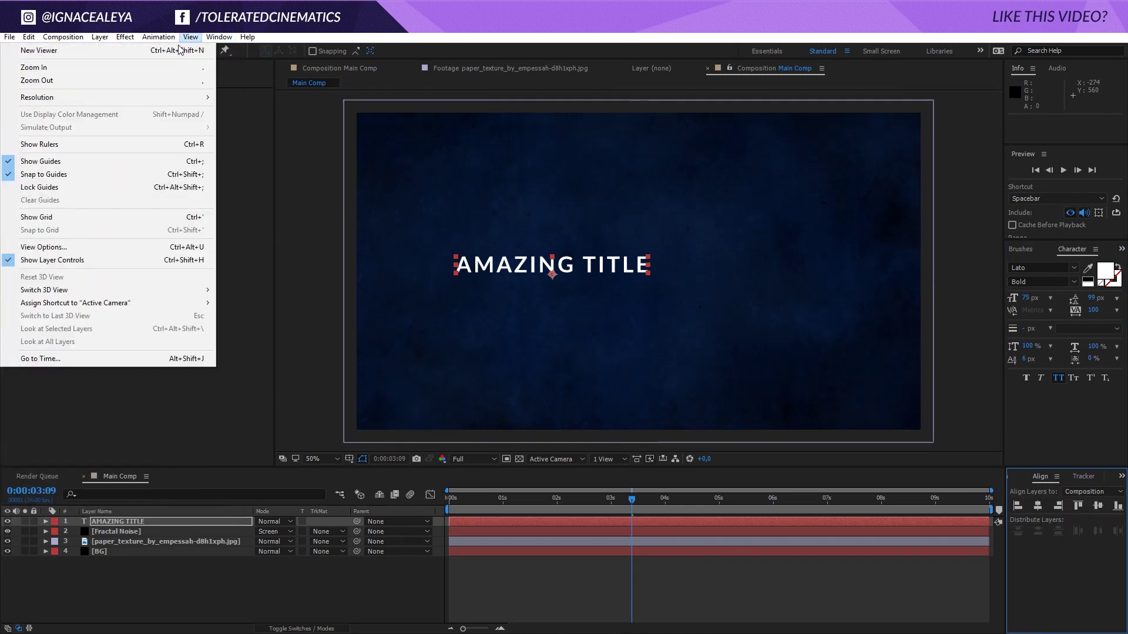
mouse_move(219, 36)
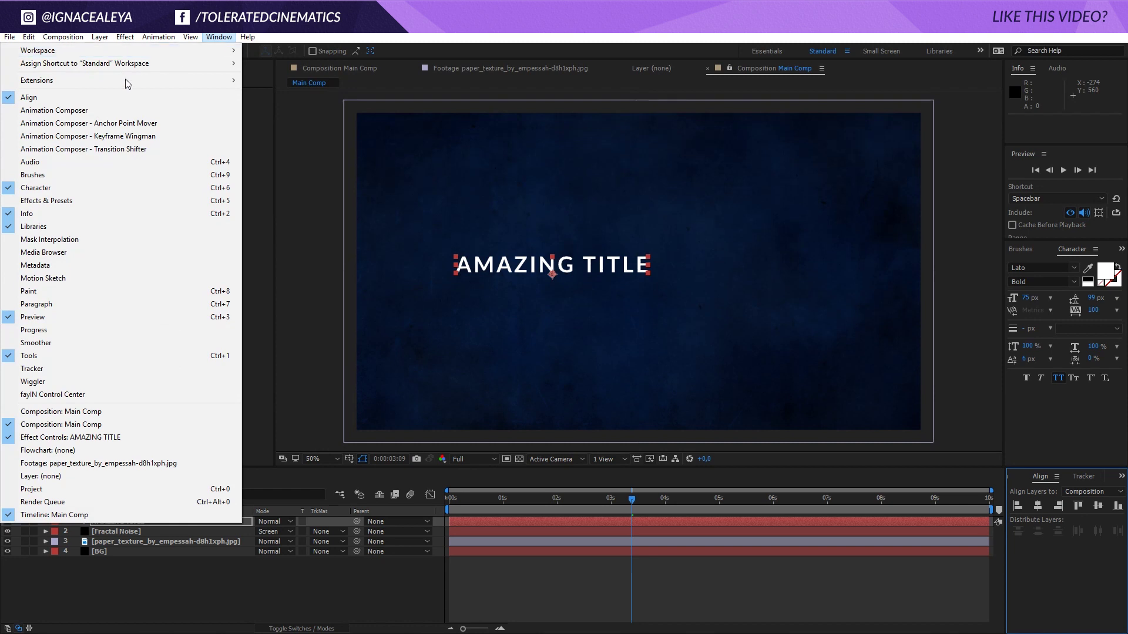
left_click(1037, 510)
left_click(1038, 510)
left_click(1097, 505)
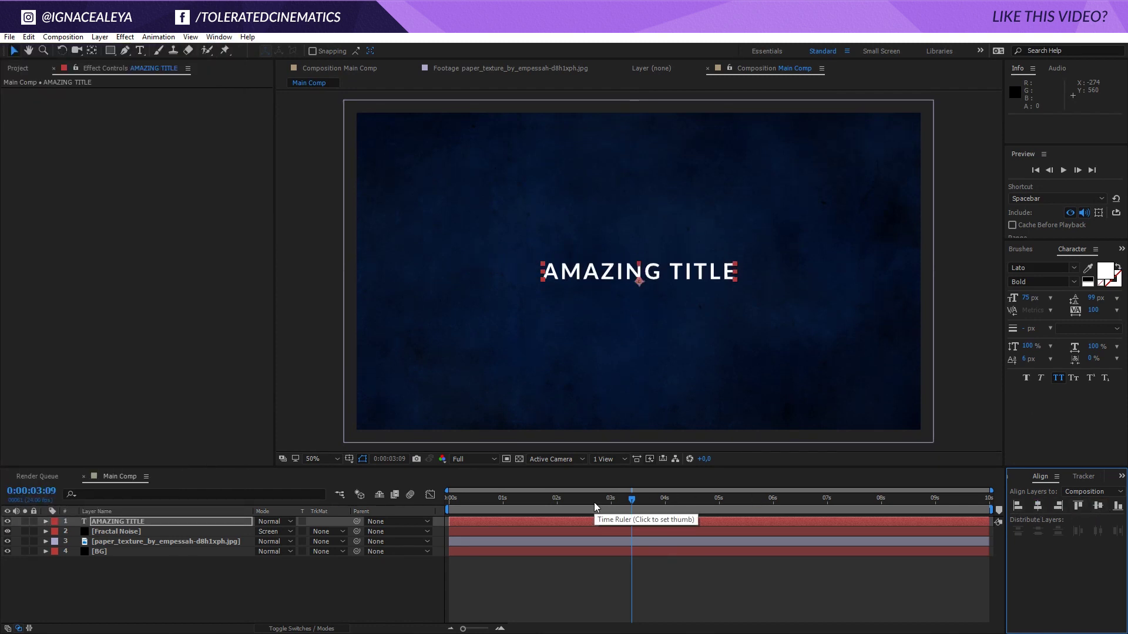
Step: Add a Gradient Overlay layer style to the AMAZING TITLE layer and expand its settings
left_click(154, 523)
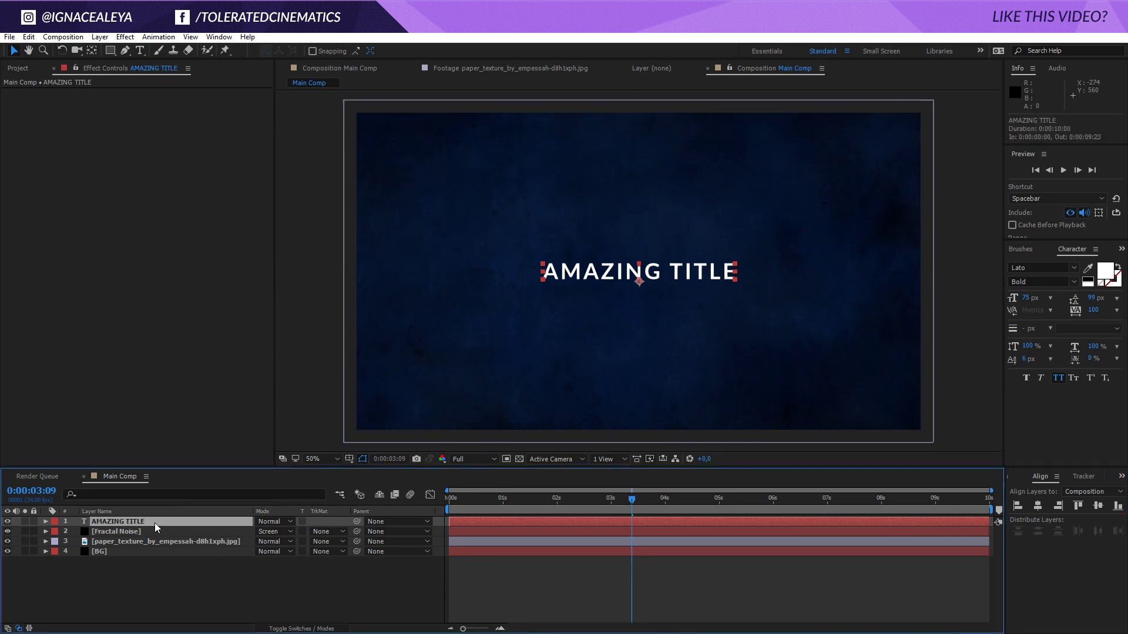
left_click(100, 37)
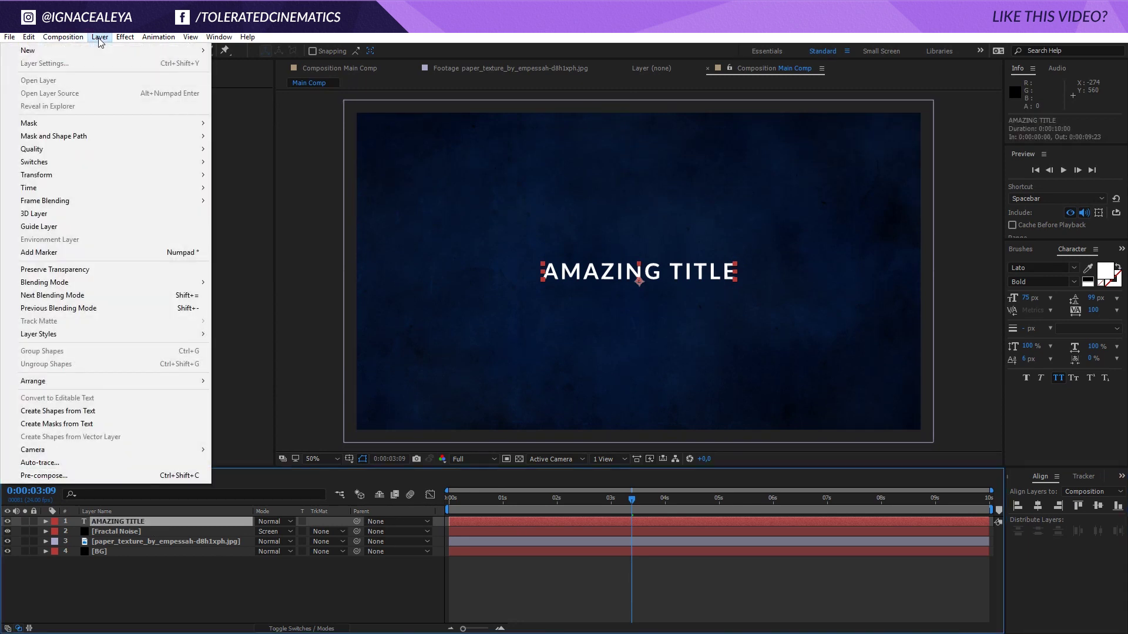
mouse_move(58, 334)
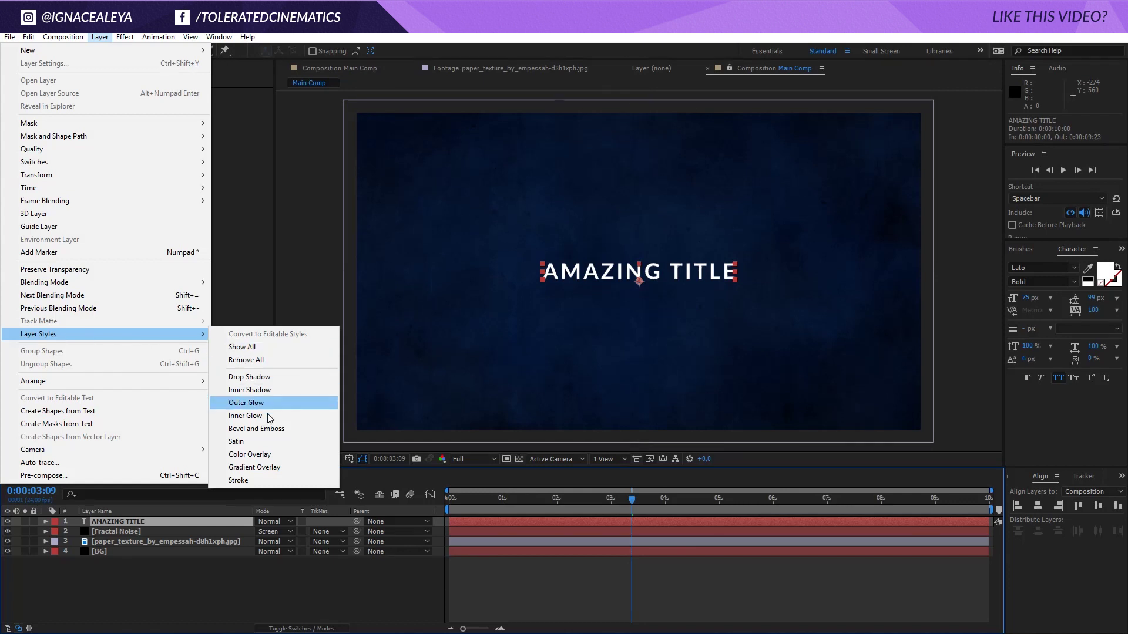
left_click(253, 468)
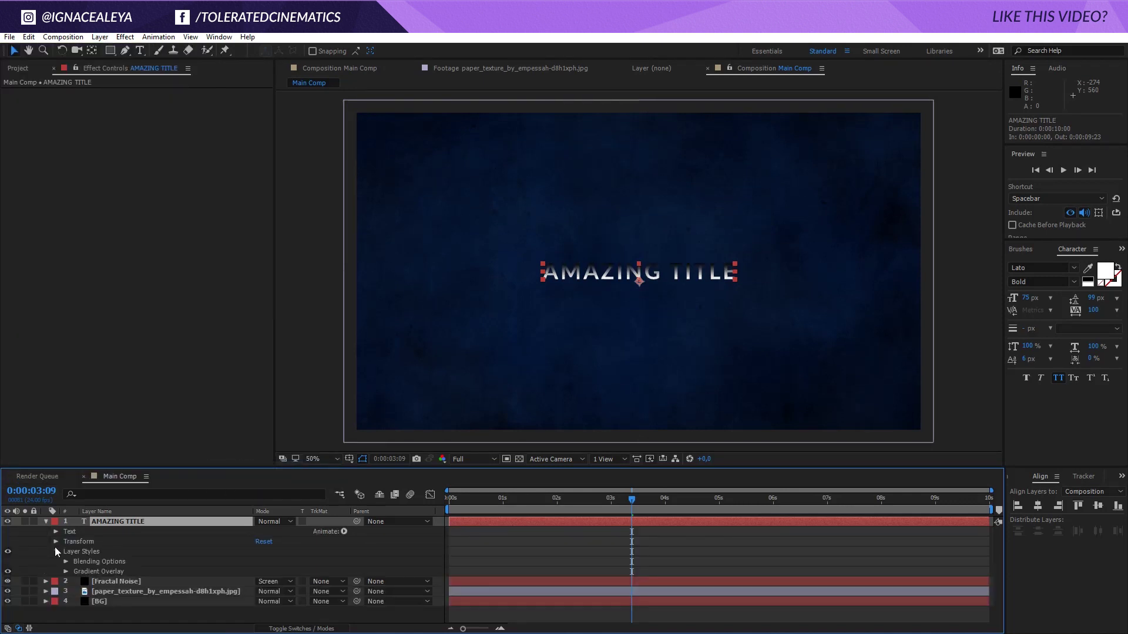
left_click(67, 571)
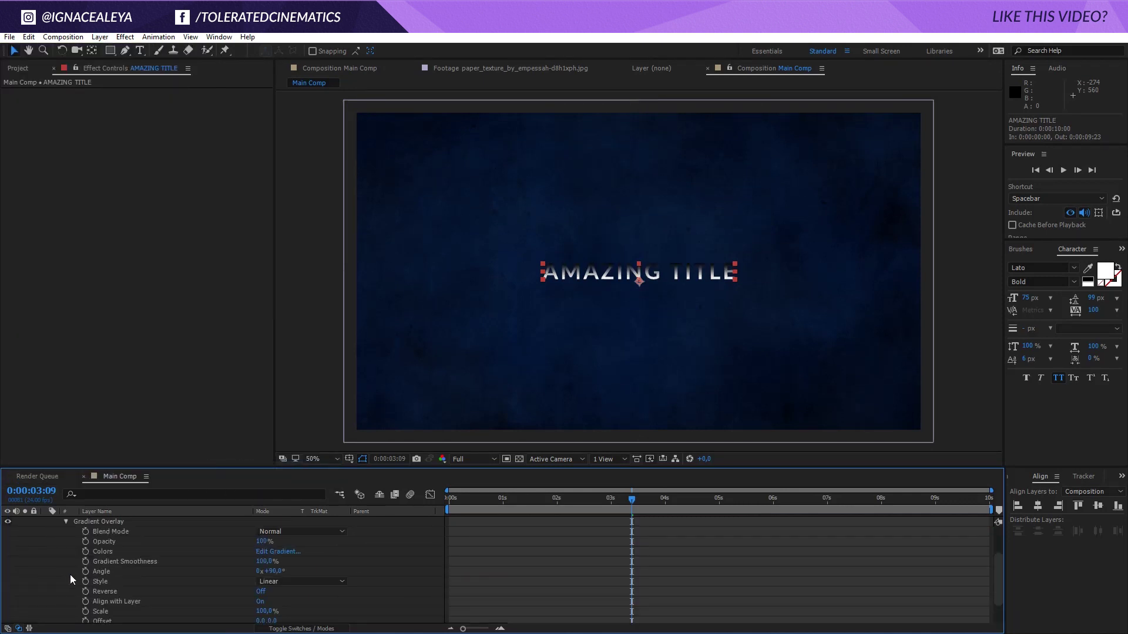
Step: Edit the Gradient Overlay colors and set the black end stop to light grey CDCDCD
left_click(269, 552)
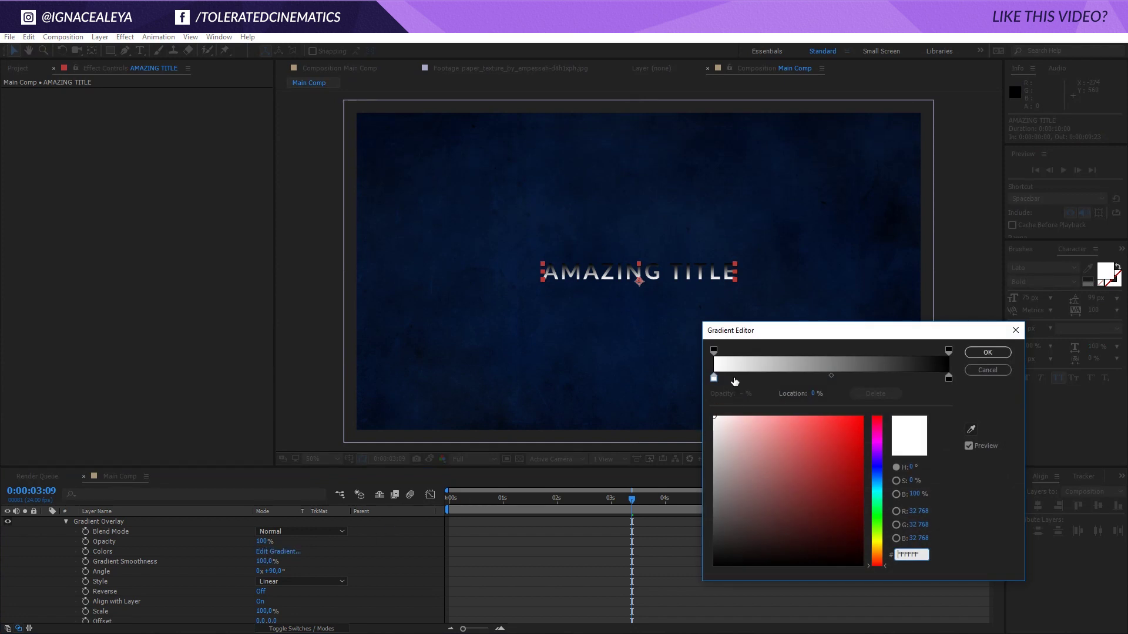
left_click(949, 378)
left_click(765, 446)
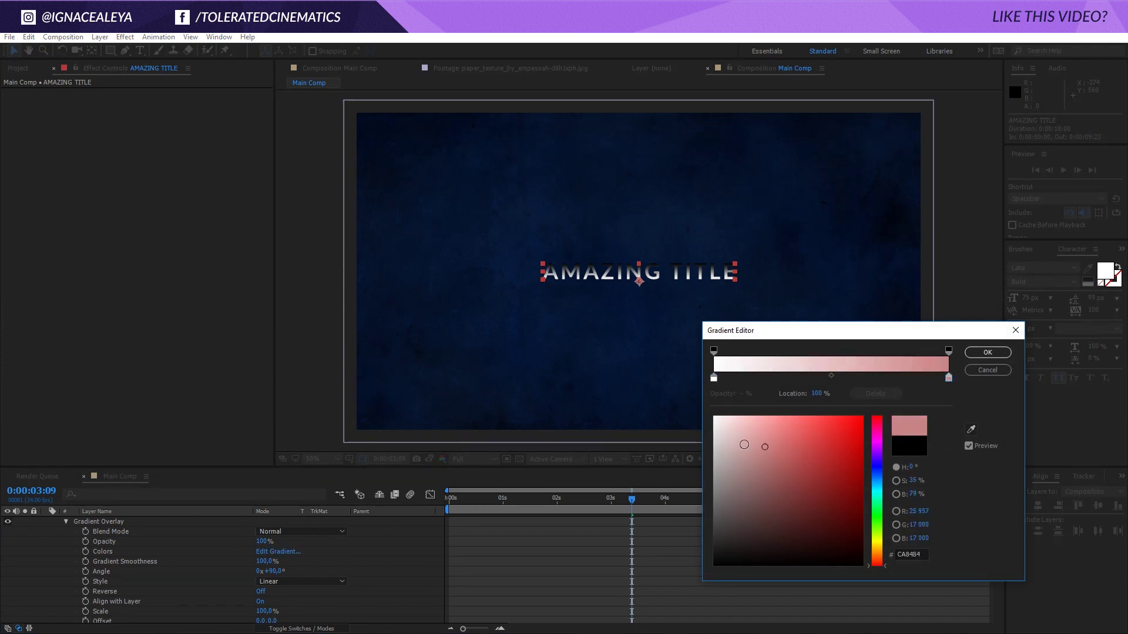
left_click_drag(744, 445, 697, 445)
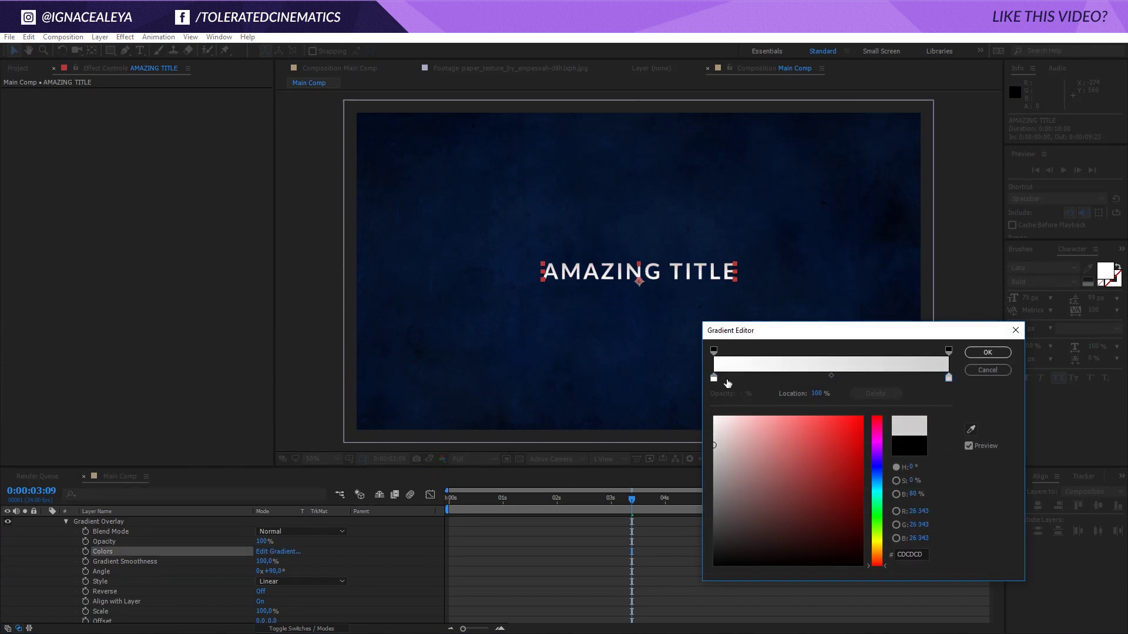
Step: Add a gradient color stop at 66.3% and give it the grey-blue color 8C9FAC
left_click(714, 377)
left_click(876, 378)
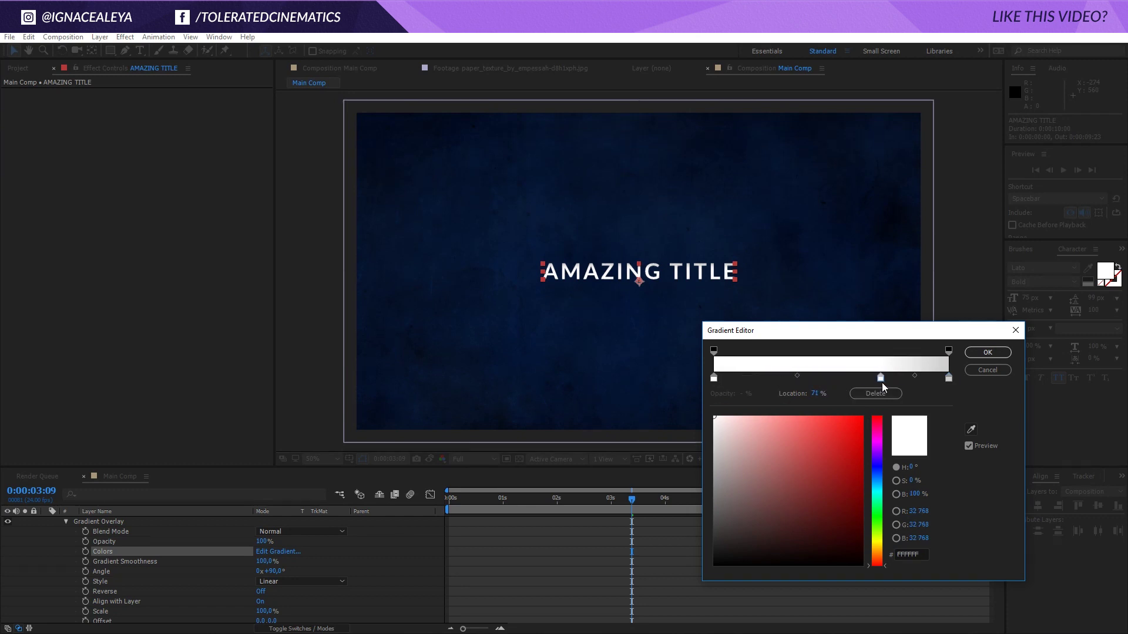
left_click_drag(876, 378, 870, 383)
mouse_move(781, 442)
left_mouse_down()
mouse_move(668, 486)
mouse_move(669, 470)
left_mouse_up()
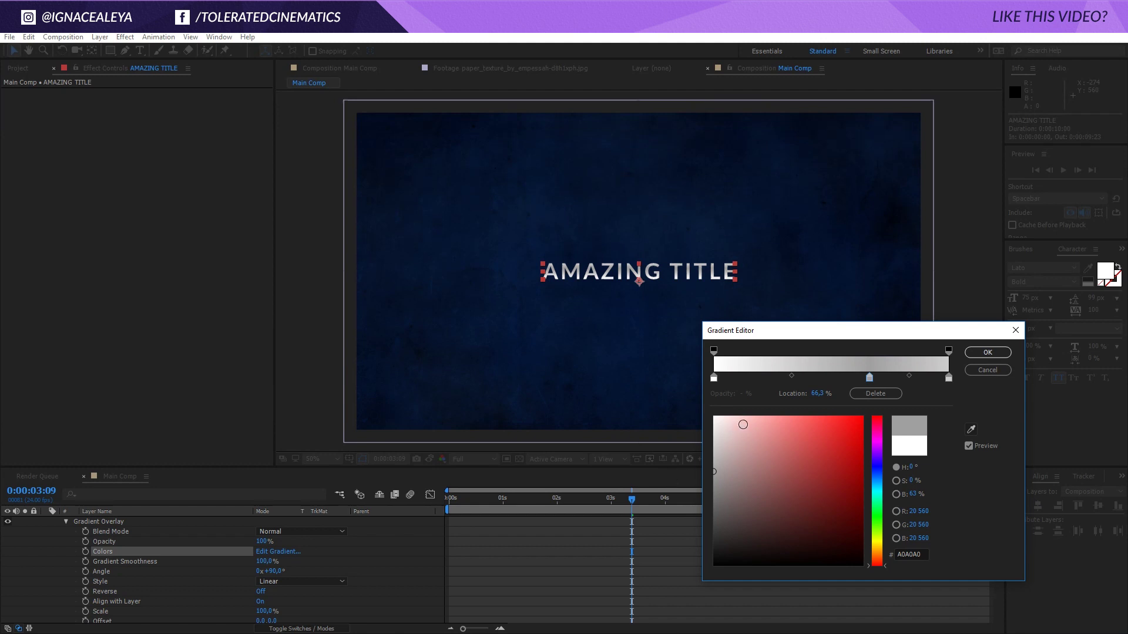
left_click_drag(881, 489, 881, 485)
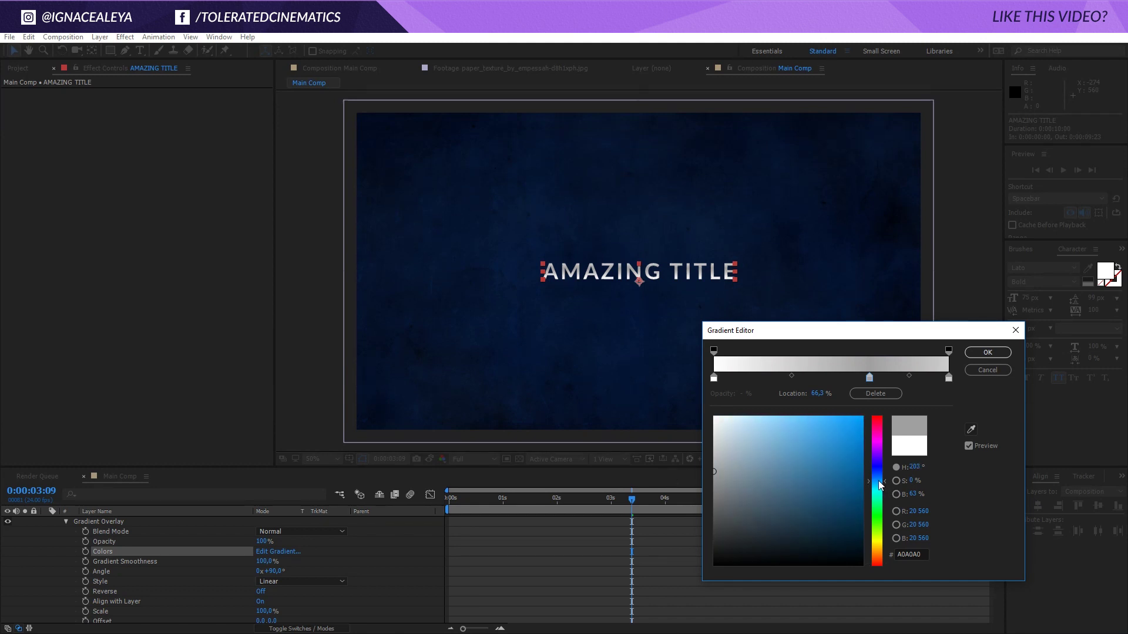
mouse_move(750, 470)
left_mouse_down()
mouse_move(759, 464)
mouse_move(741, 465)
left_mouse_up()
Step: Change the gradient's end stop to a very pale blue and its start stop to E2F1F7
left_click(949, 378)
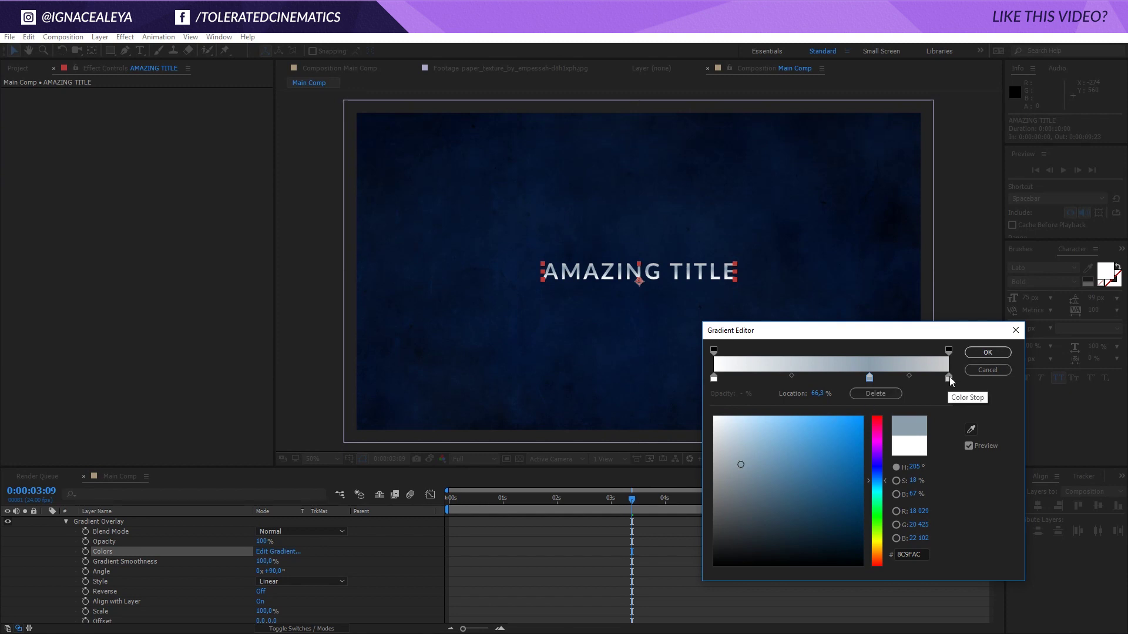
left_click(877, 484)
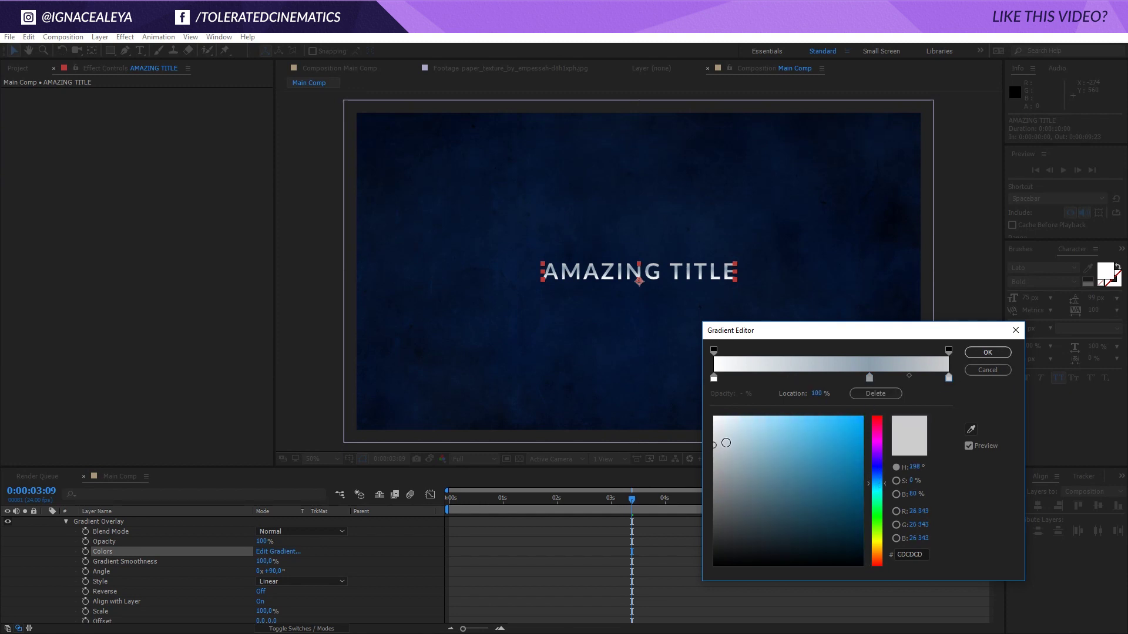
mouse_move(727, 440)
left_mouse_down()
mouse_move(718, 428)
mouse_move(731, 428)
mouse_move(726, 421)
left_mouse_up()
left_click(714, 378)
left_click(877, 485)
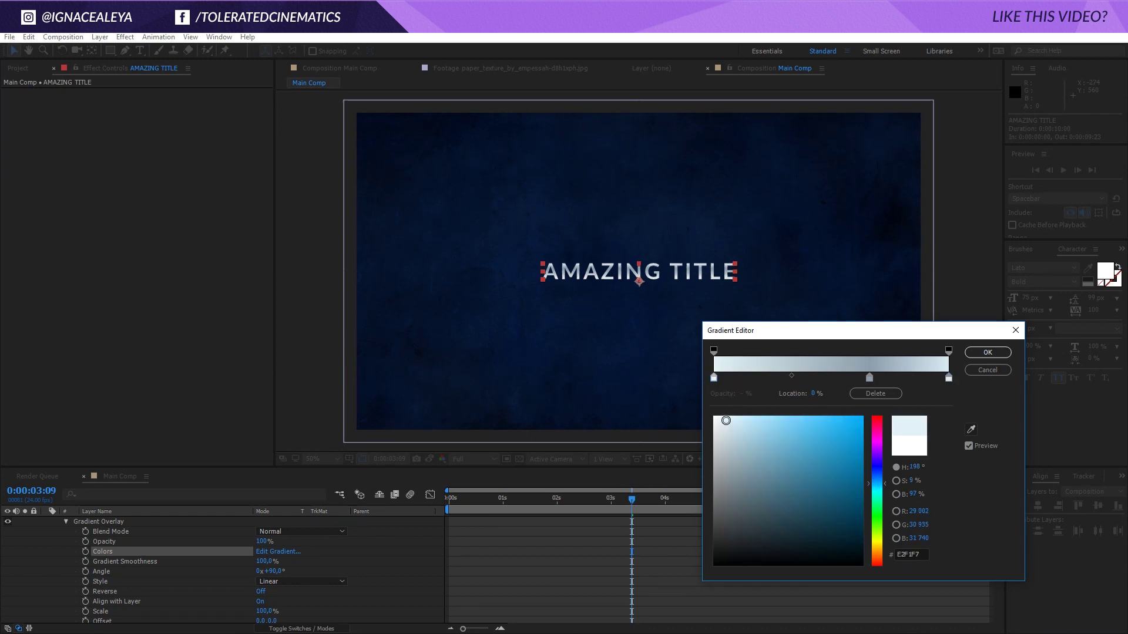
Step: Add a white gradient stop at 28.7%, and move the start stop to 18.3% with color E0EEF4
left_click_drag(816, 380, 753, 382)
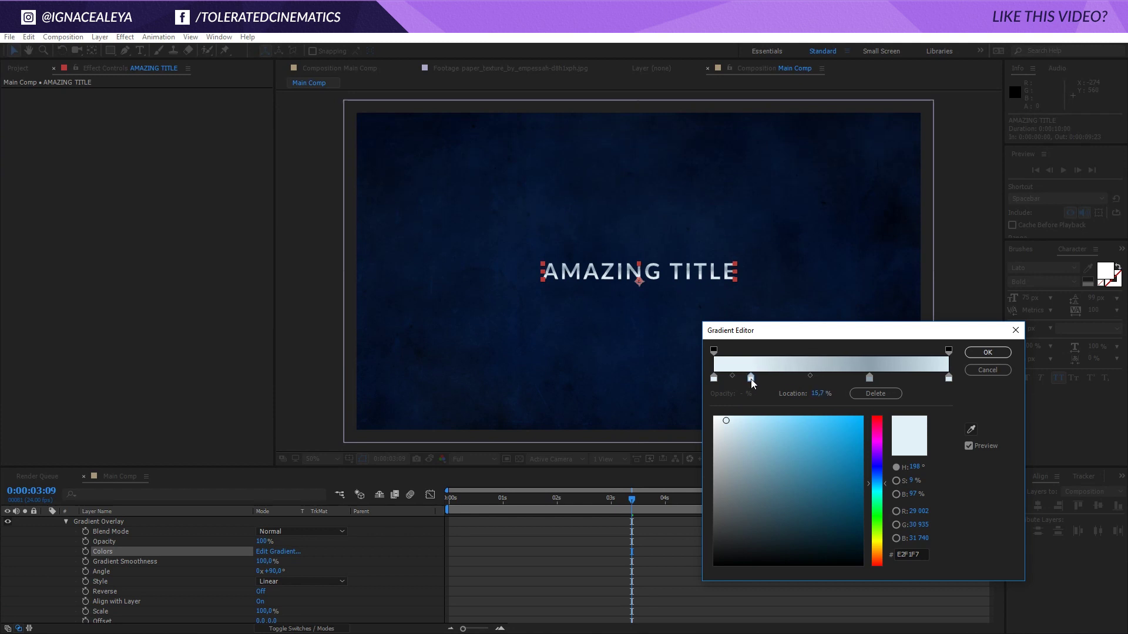
left_click_drag(720, 441, 713, 416)
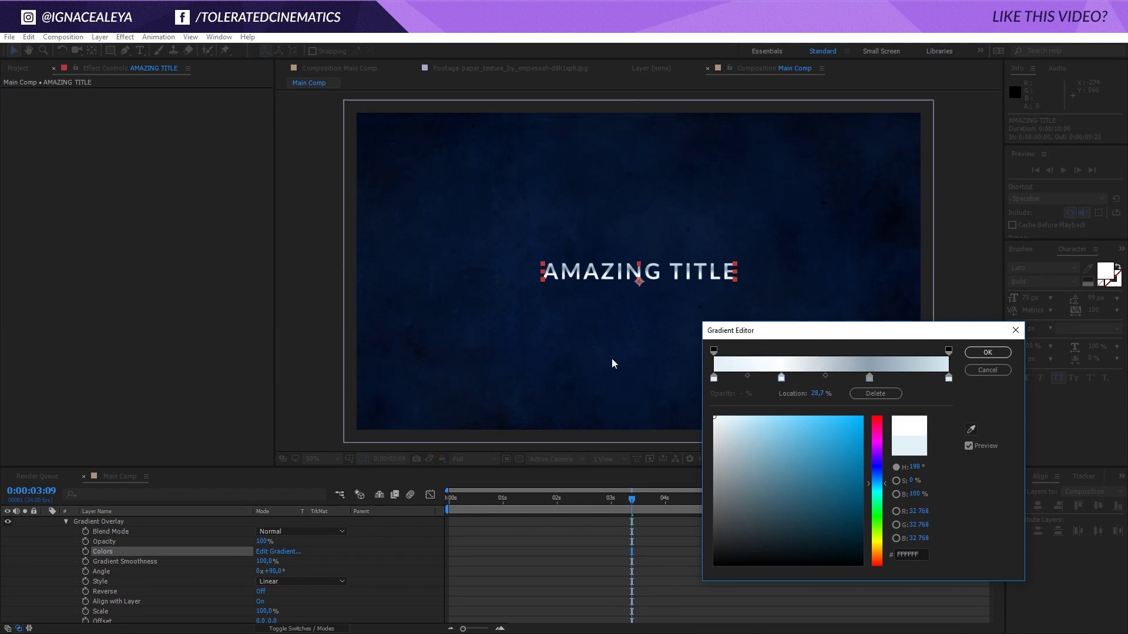
left_click_drag(713, 377, 757, 380)
left_click_drag(733, 423, 726, 422)
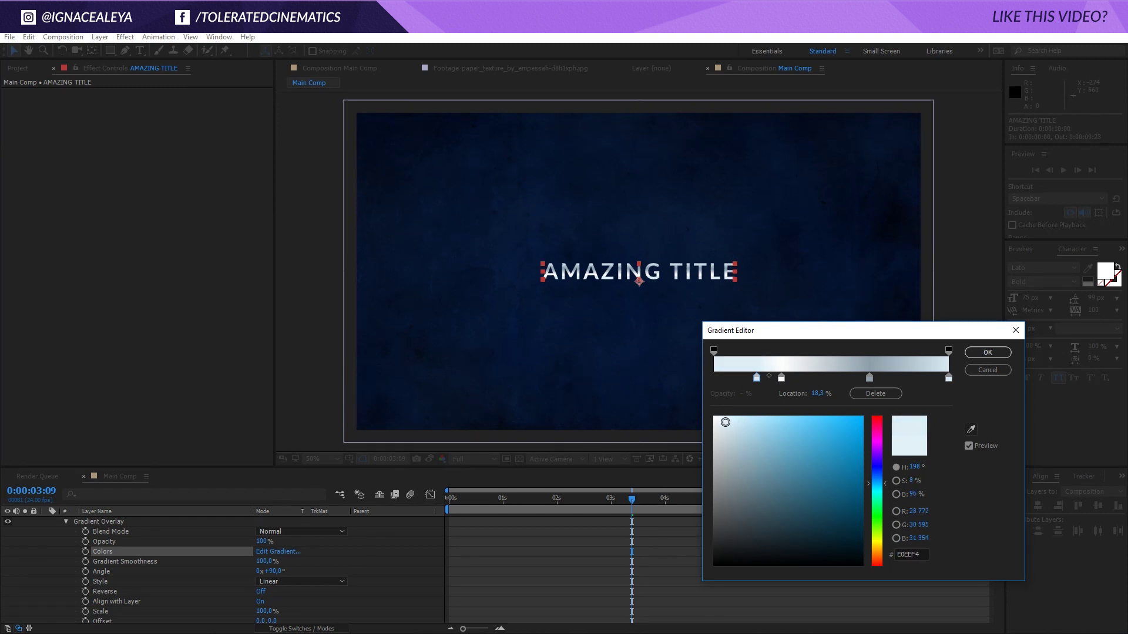
Step: Set the grey-blue stop at 66.3% to 9FAAB1 and apply the gradient to the title
left_click(870, 378)
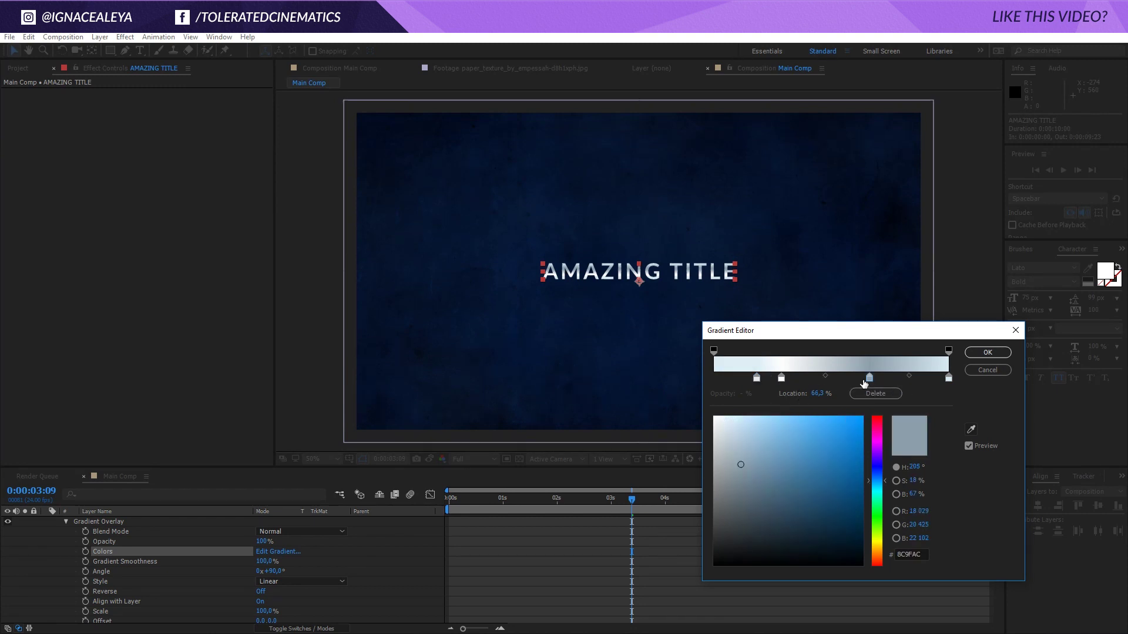
left_click(728, 462)
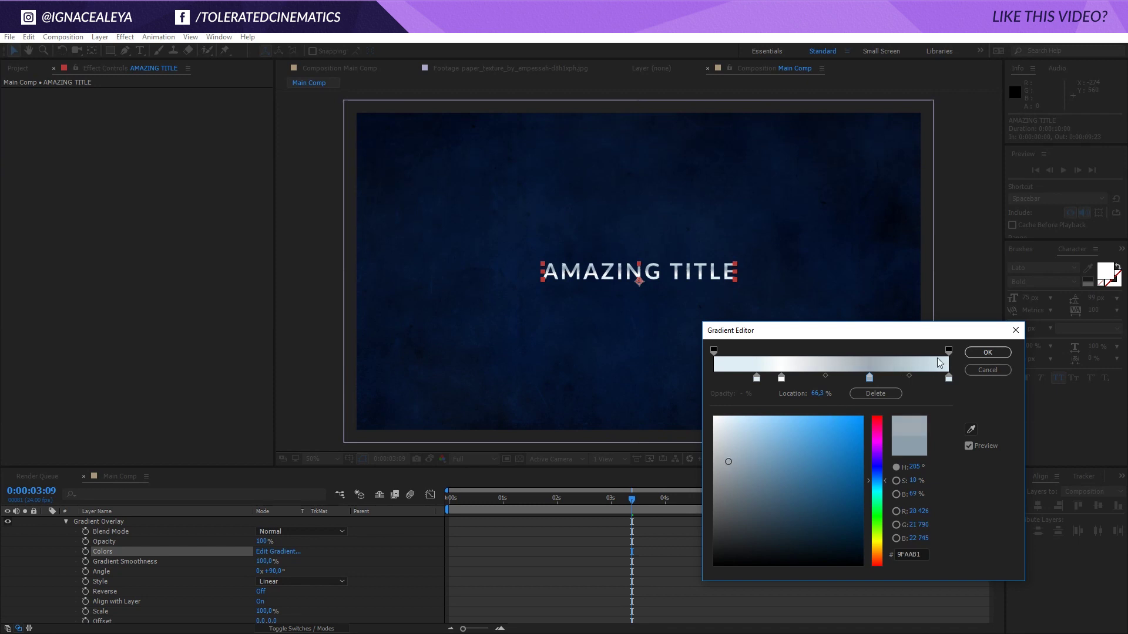
left_click(988, 353)
key("slash")
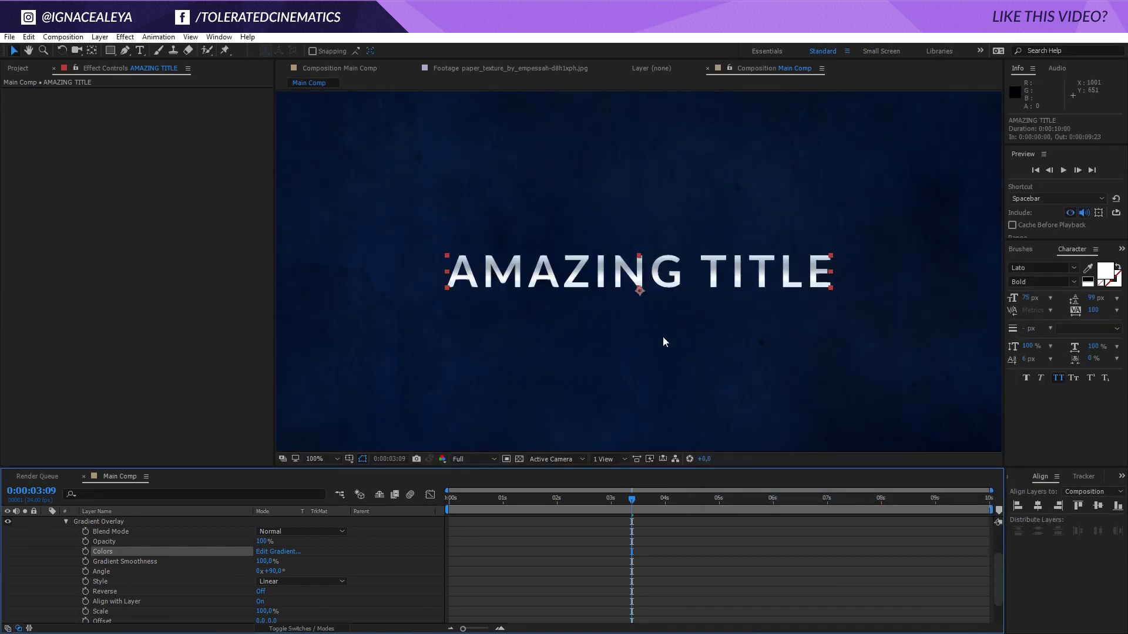
Step: Collapse the AMAZING TITLE layer, duplicate it and select the original beneath the copy
scroll(101, 566, "up", 3)
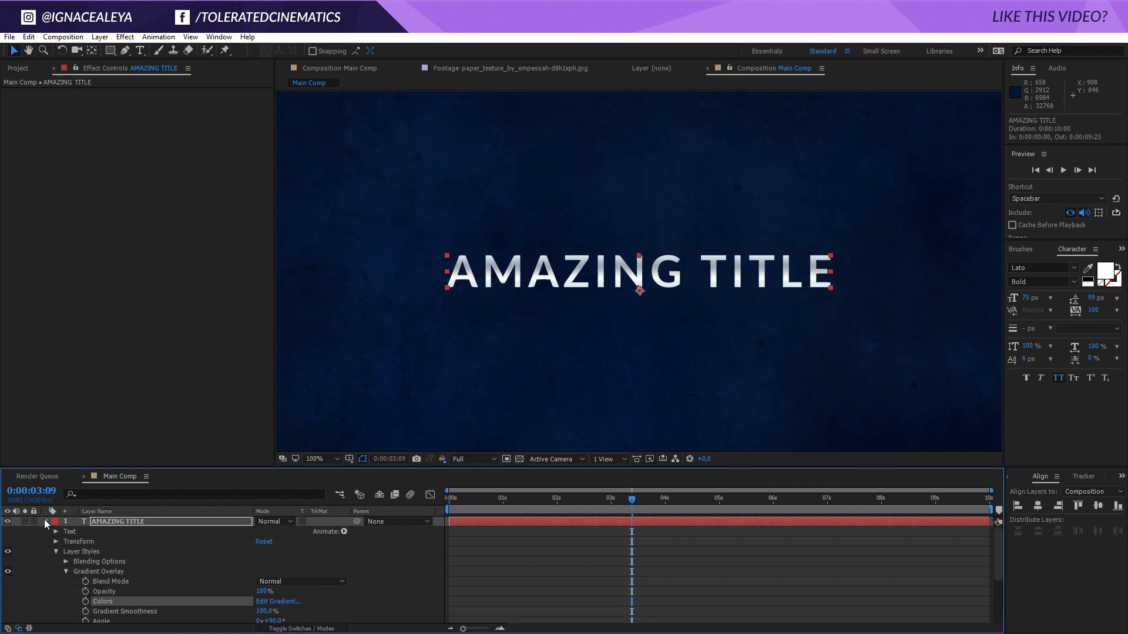
left_click(46, 522)
left_click(108, 523)
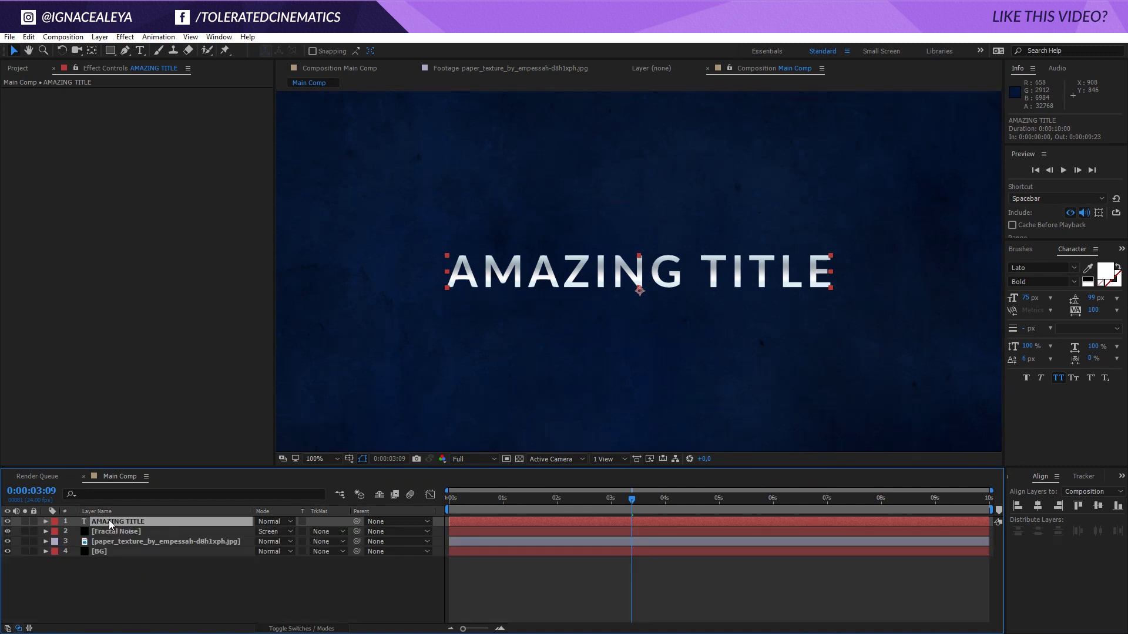
left_click(28, 37)
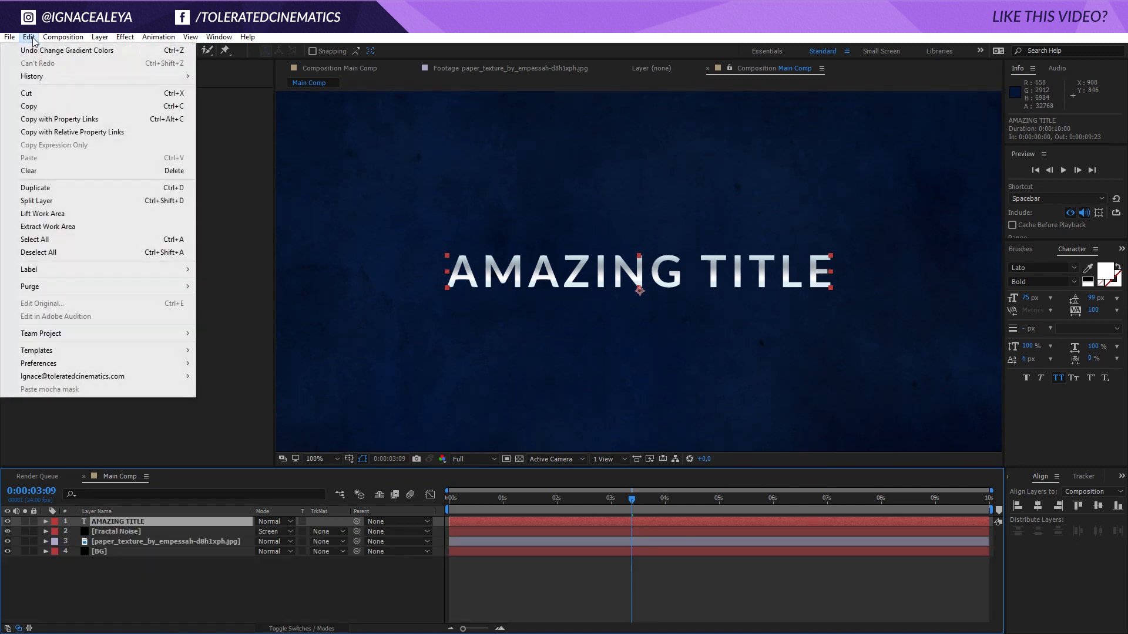
left_click(35, 185)
left_click(130, 532)
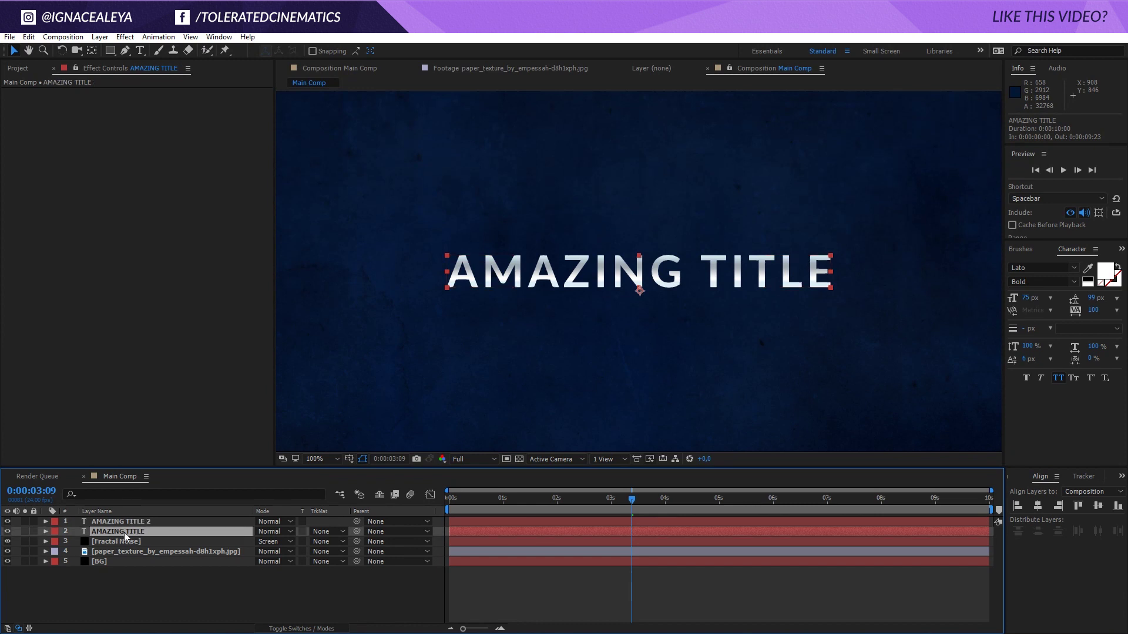
Step: Set the horizontal scale of the lower AMAZING TITLE layer to 99%, keeping the vertical scale at 100%
key("s")
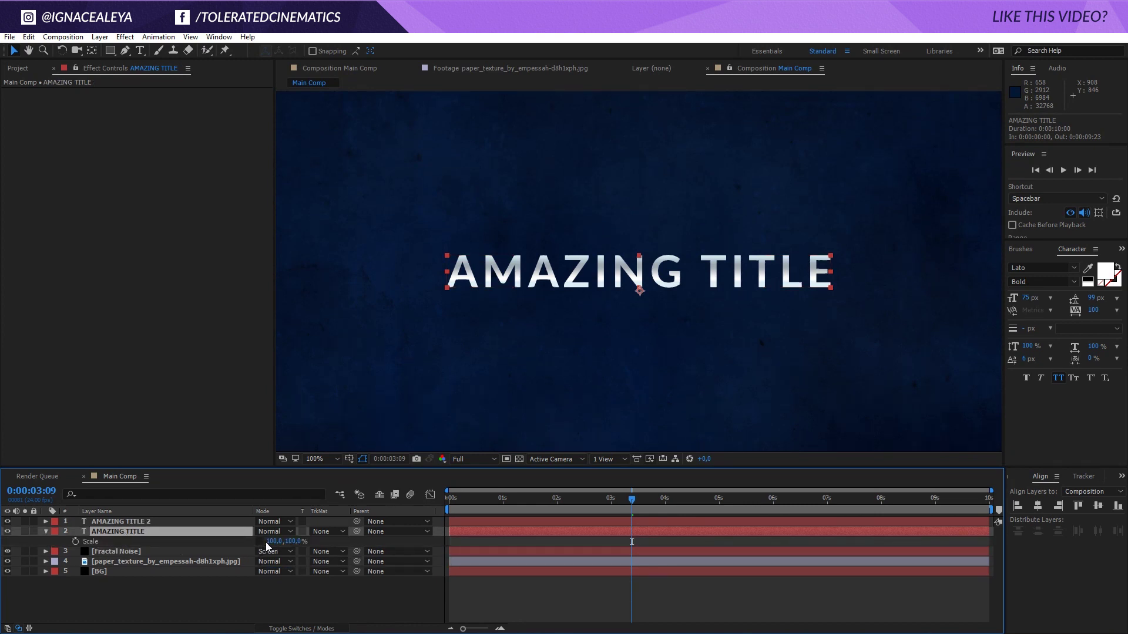
left_click(271, 541)
type("99")
key("Return")
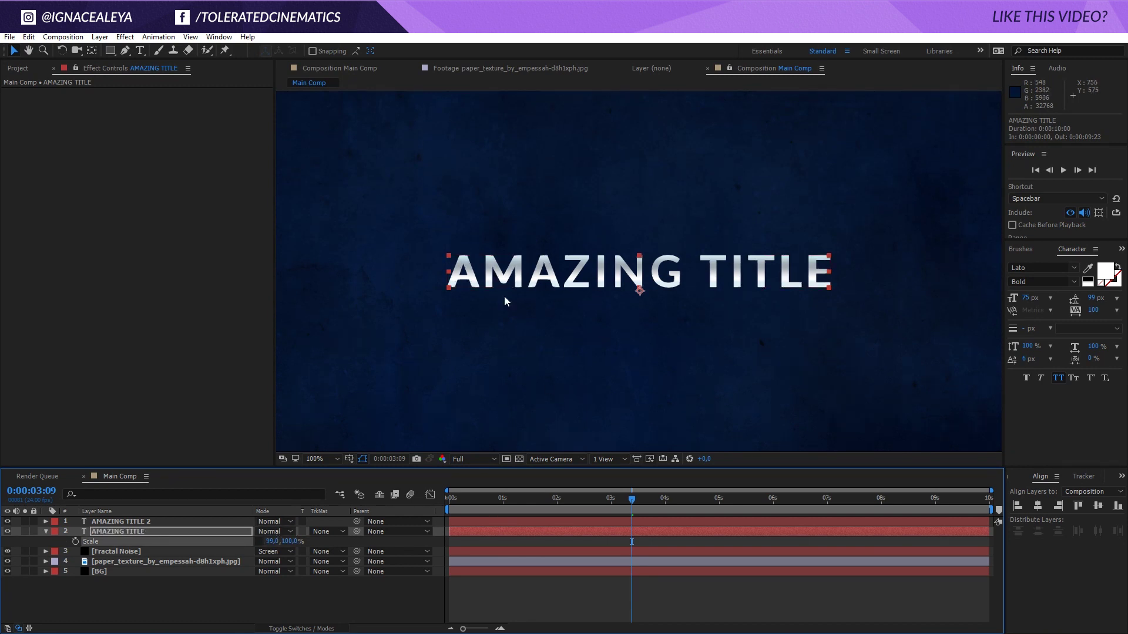
left_click(45, 531)
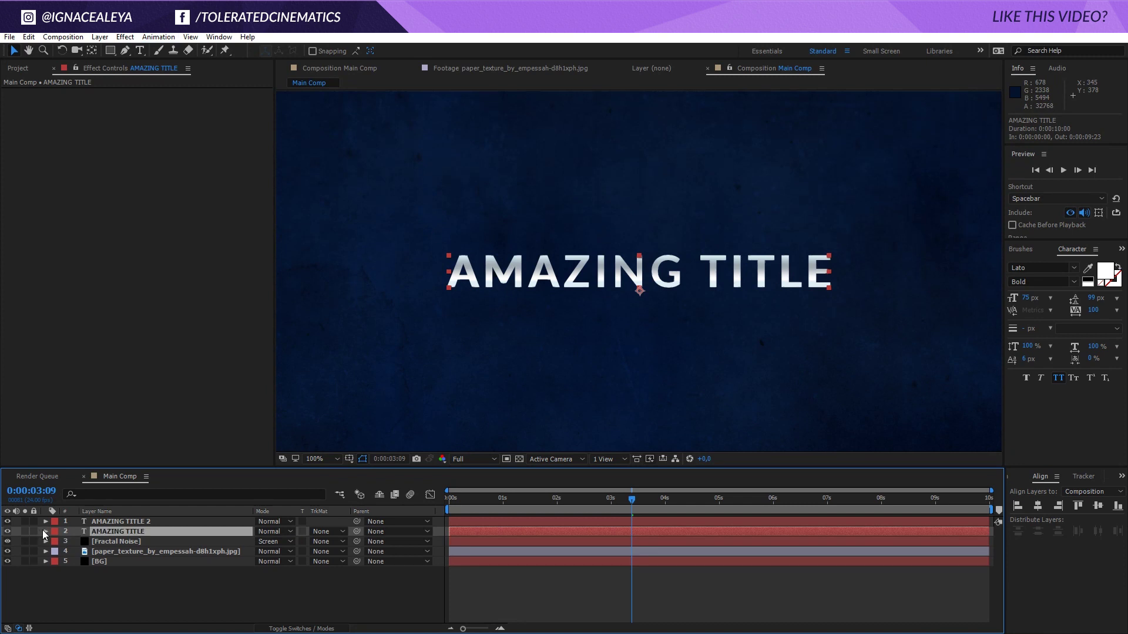
Step: Edit the lower title's Gradient Overlay: slightly change the pale blue stop's shade and move the white stop closer to the grey-blue one
left_click(45, 532)
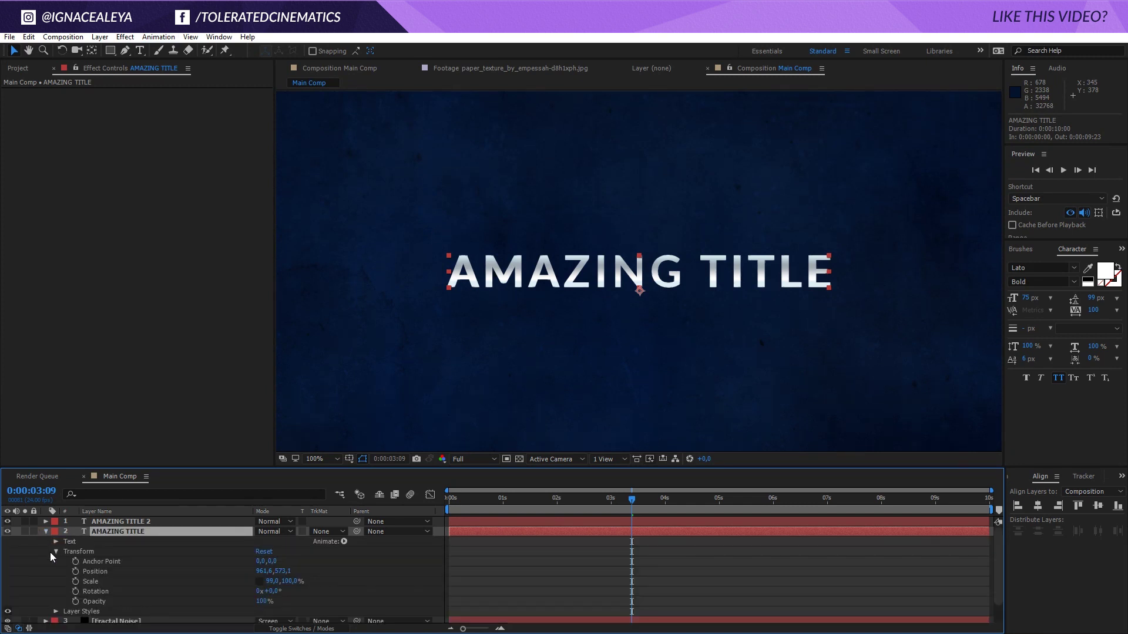
left_click(56, 612)
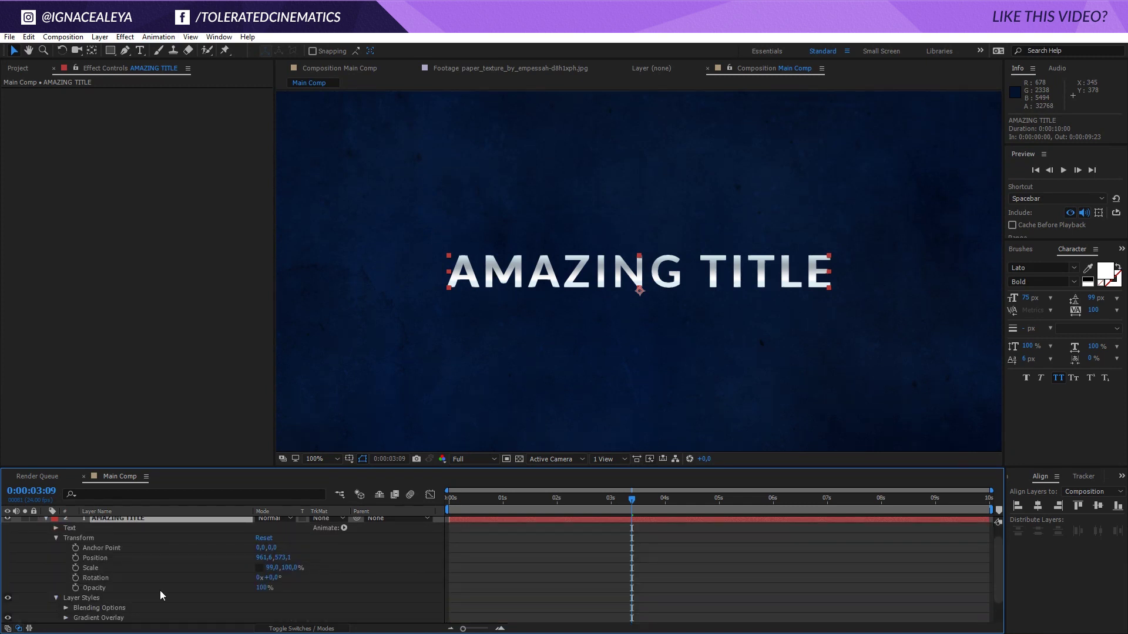
scroll(163, 596, "down", 1)
left_click(65, 589)
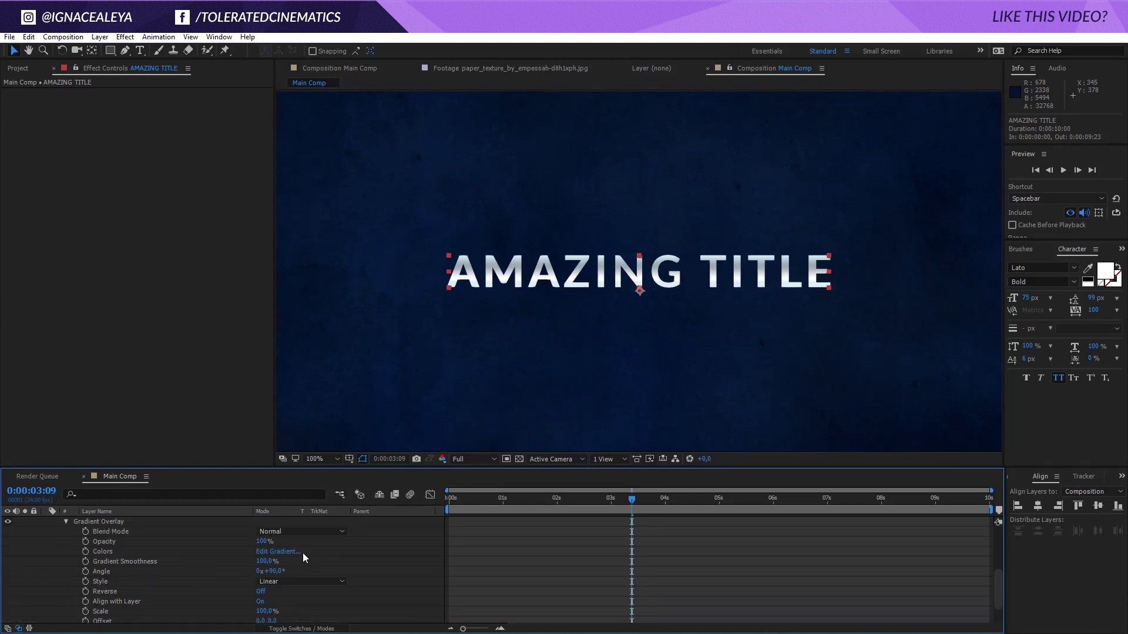
left_click(278, 552)
left_click(757, 379)
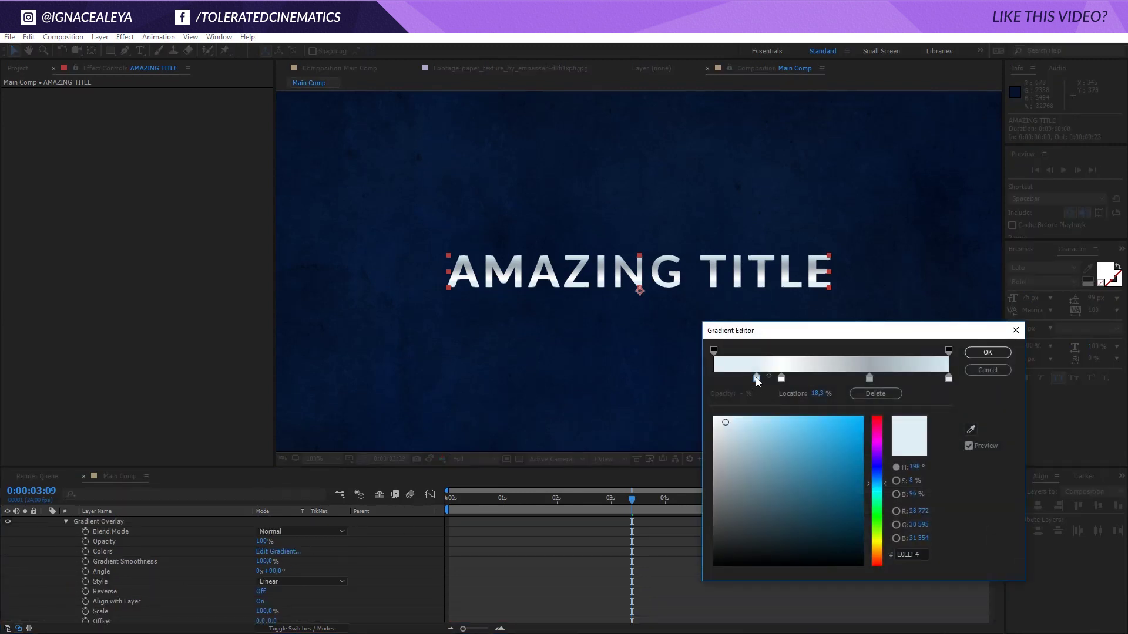
mouse_move(728, 439)
left_mouse_down()
mouse_move(724, 513)
mouse_move(768, 523)
mouse_move(756, 445)
mouse_move(735, 440)
left_mouse_up()
left_click(782, 377)
left_click_drag(781, 378, 818, 378)
Step: Darken the gradient's grey-blue stop, set a neutral grey shade at the gradient's start and apply the gradient
left_click(869, 378)
left_click_drag(787, 453, 817, 504)
left_click(717, 378)
left_click_drag(715, 505, 714, 452)
left_click(998, 354)
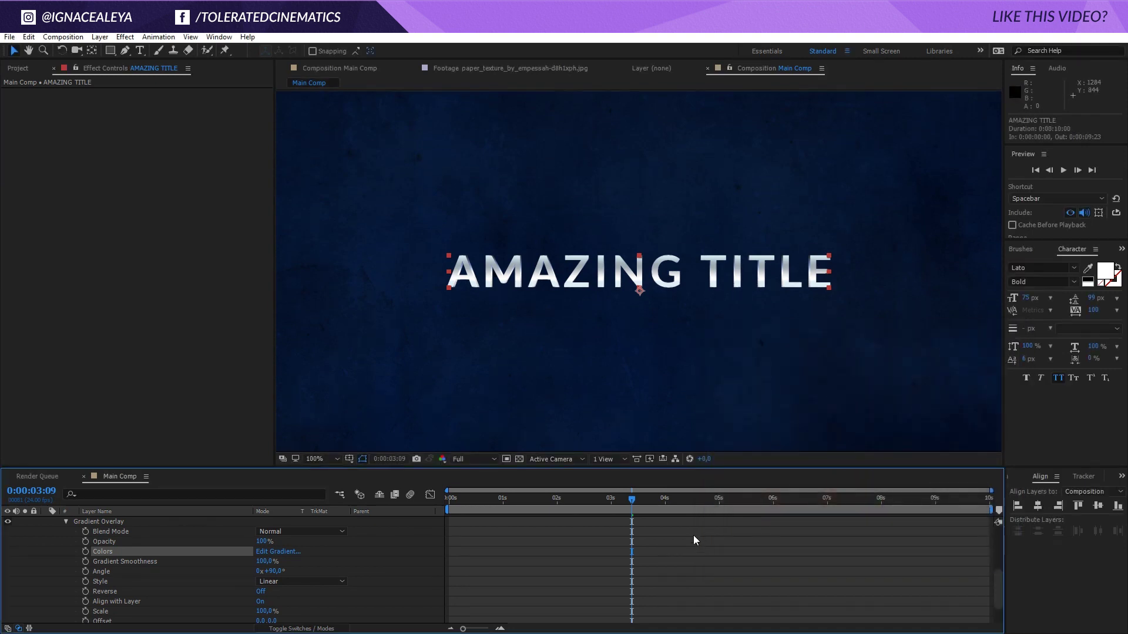
Step: Pre-compose both AMAZING TITLE layers into a new composition named Title
scroll(66, 545, "up", 10)
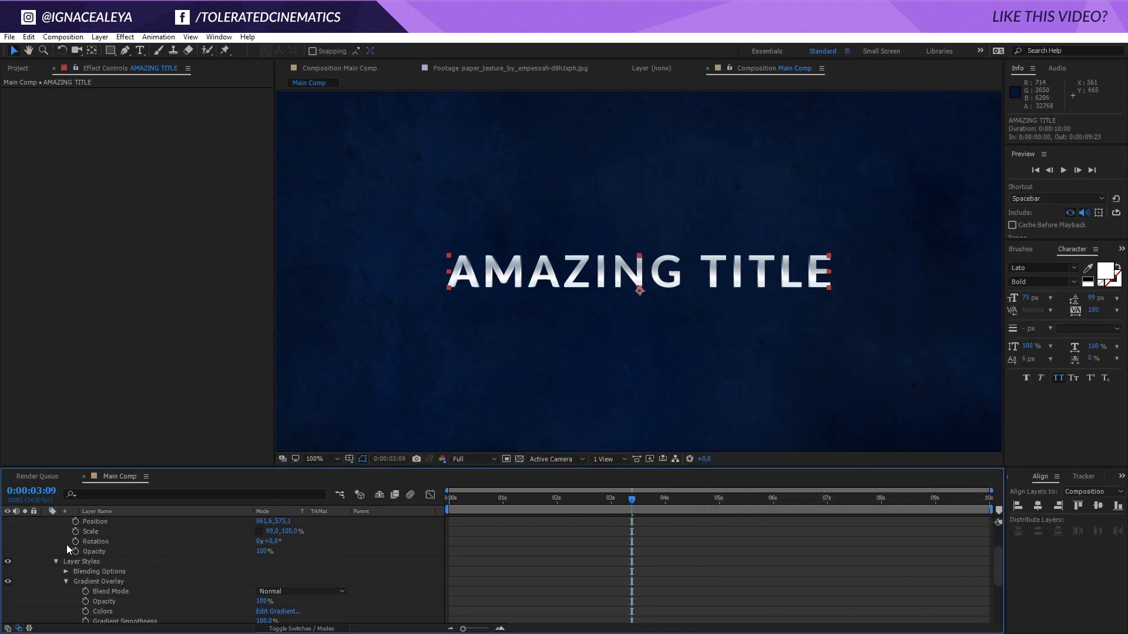
left_click(46, 531)
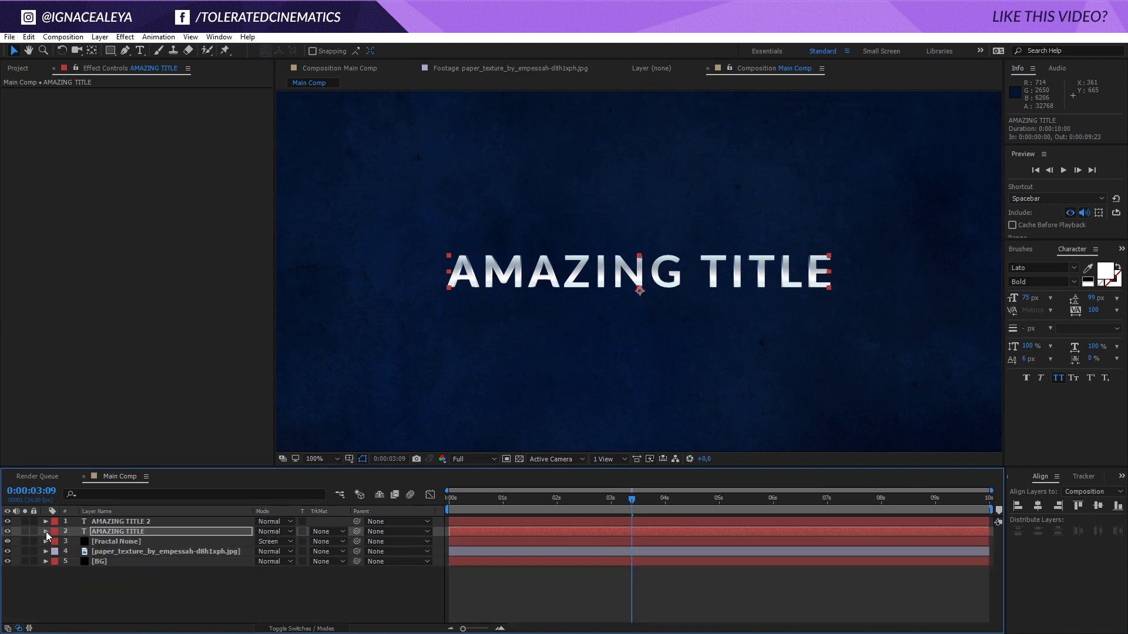
left_click(100, 532)
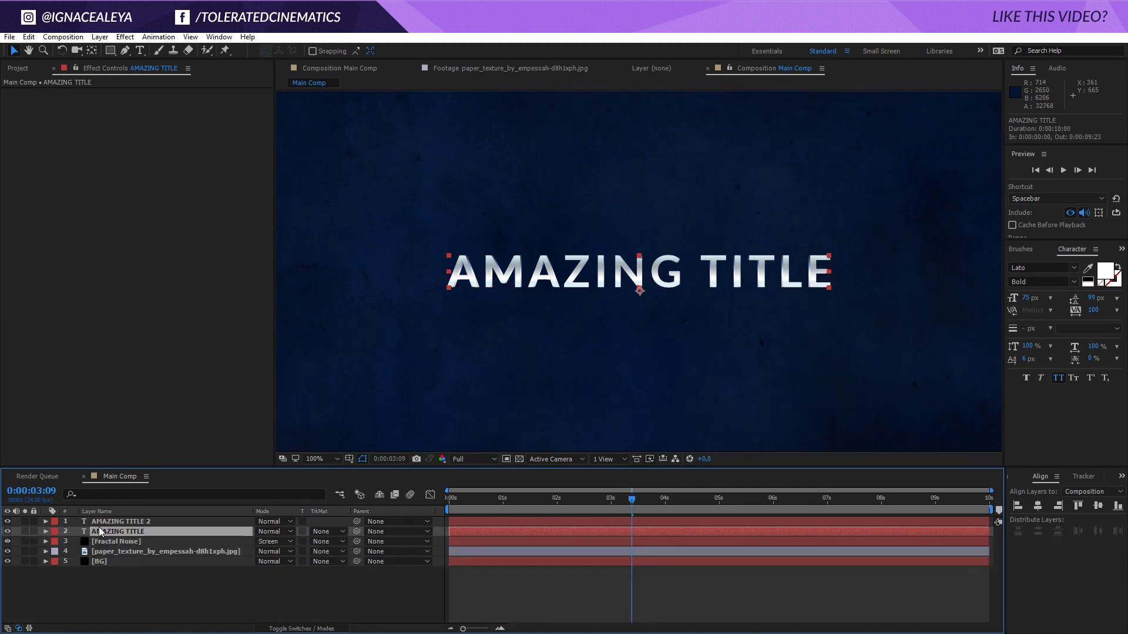
left_click(128, 522, "shift")
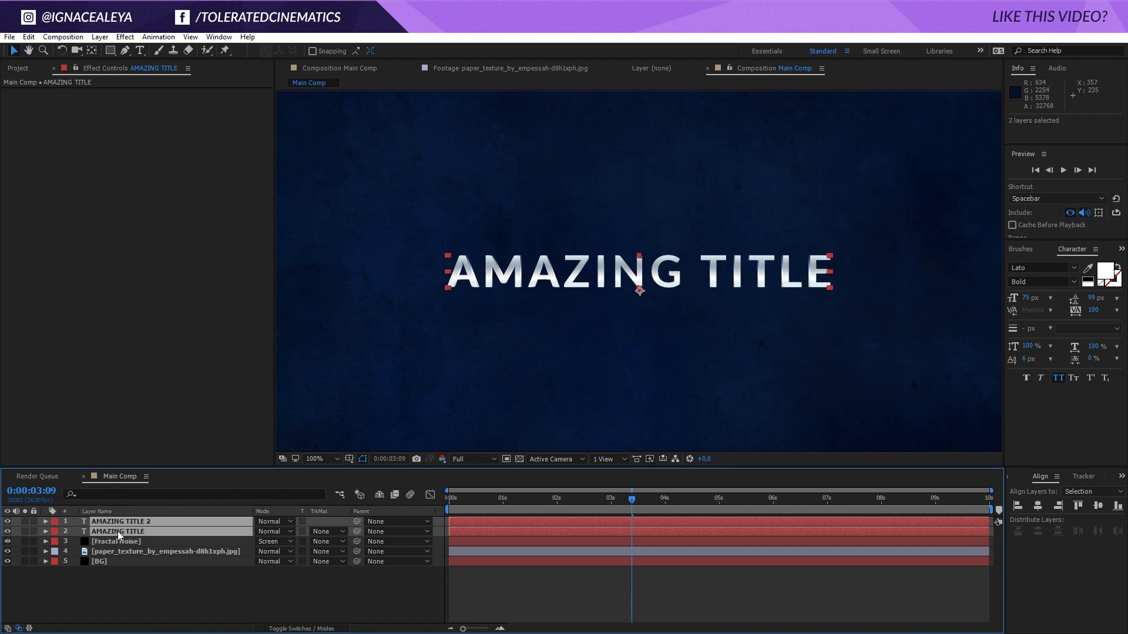
left_click(100, 37)
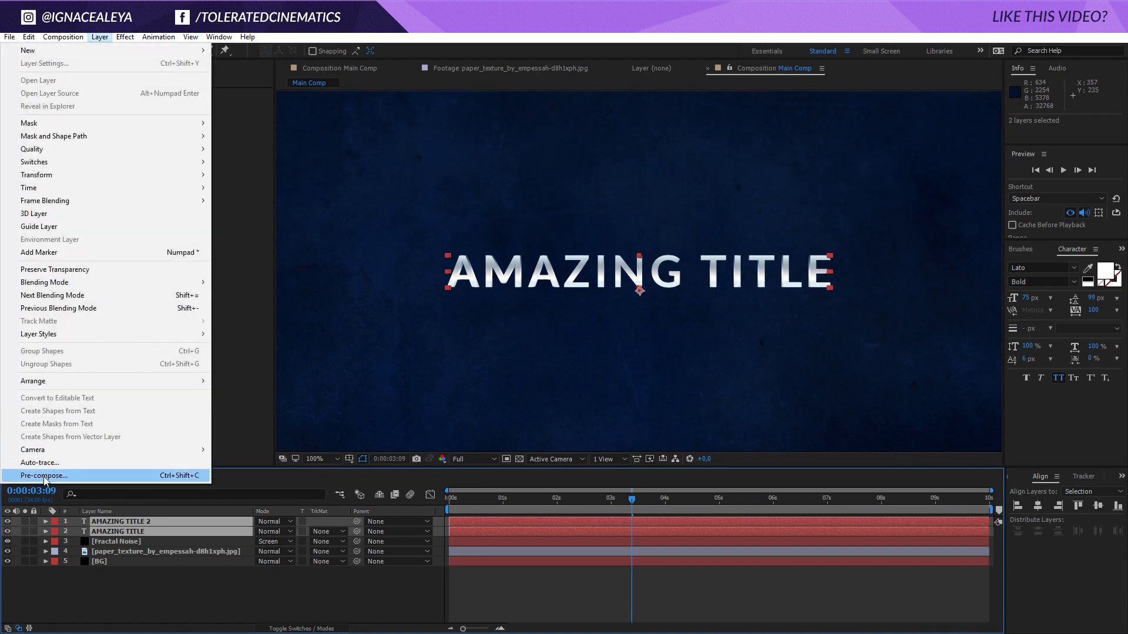
left_click(101, 475)
type("Title")
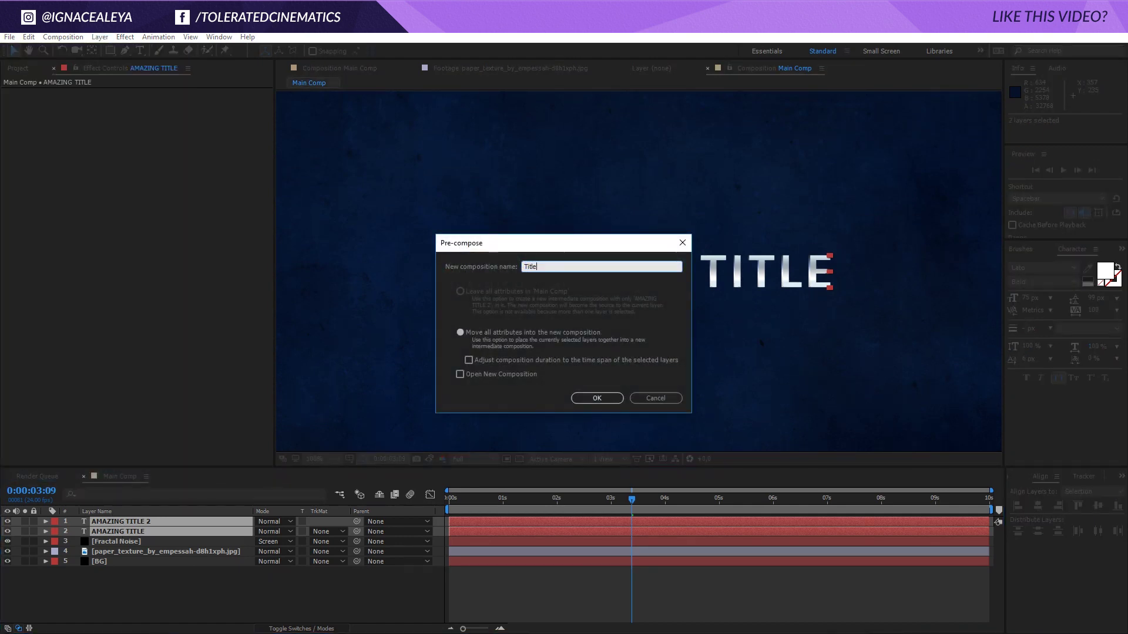
key("Return")
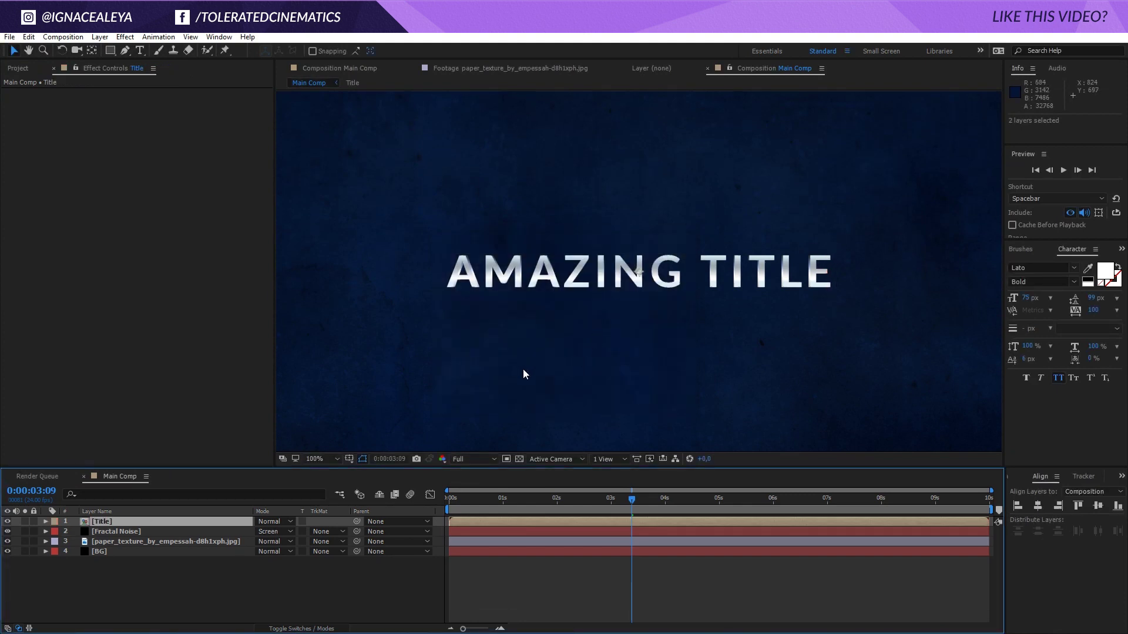
Step: At 0:00:00:00, draw a rectangular mask of about 2108 by 150 px around the text on the Title layer
left_click_drag(502, 507, 436, 510)
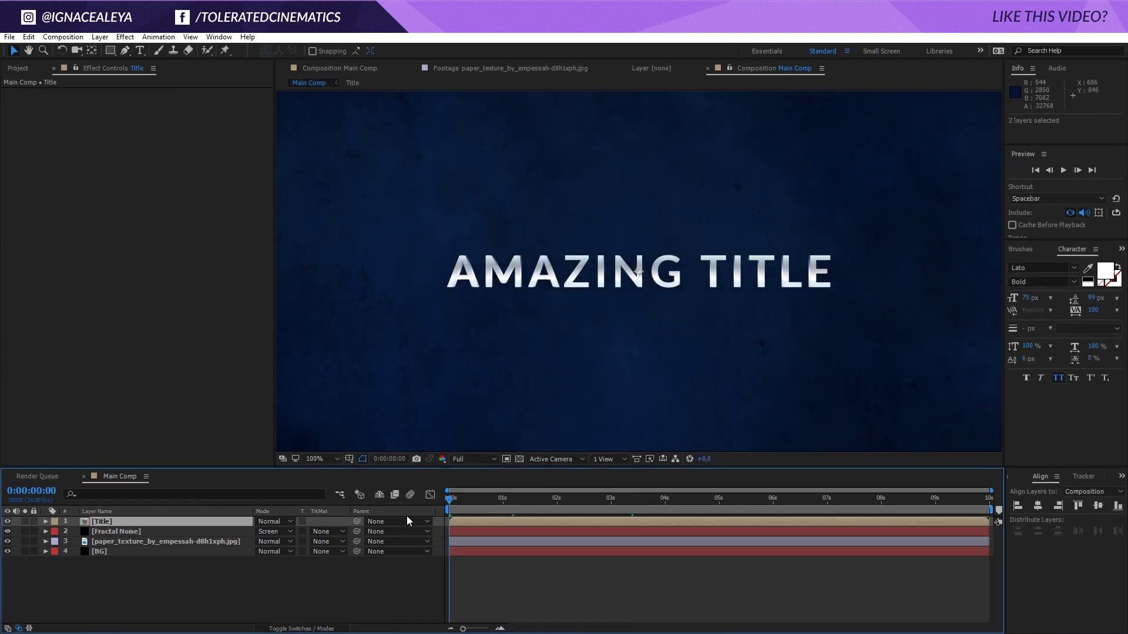
left_click(110, 51)
scroll(333, 227, "down", 2)
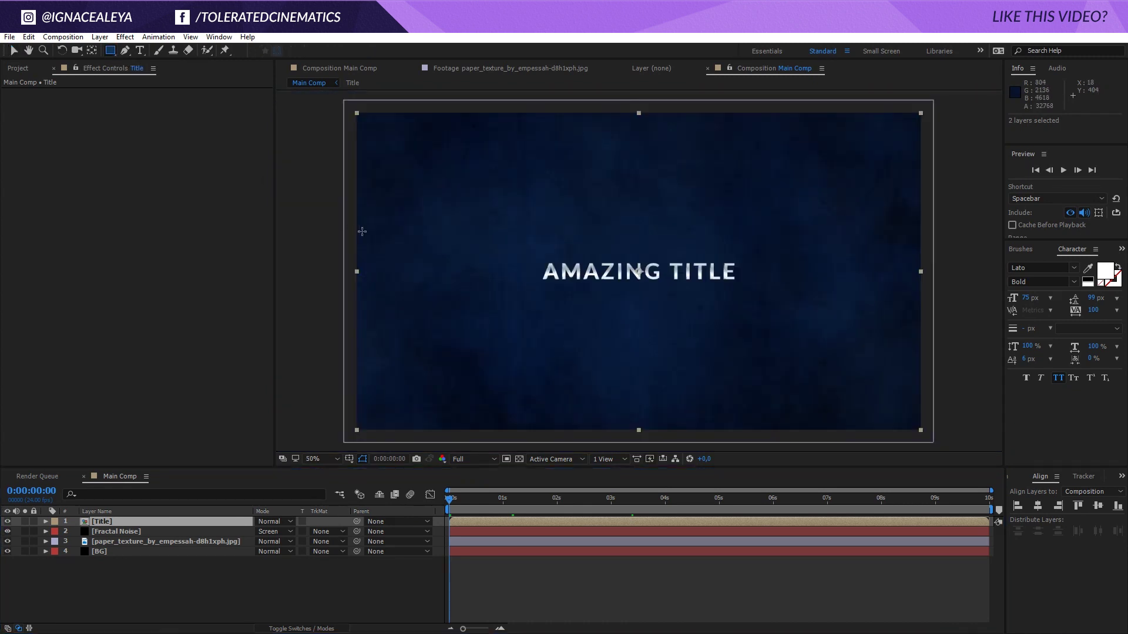
left_click_drag(322, 249, 942, 294)
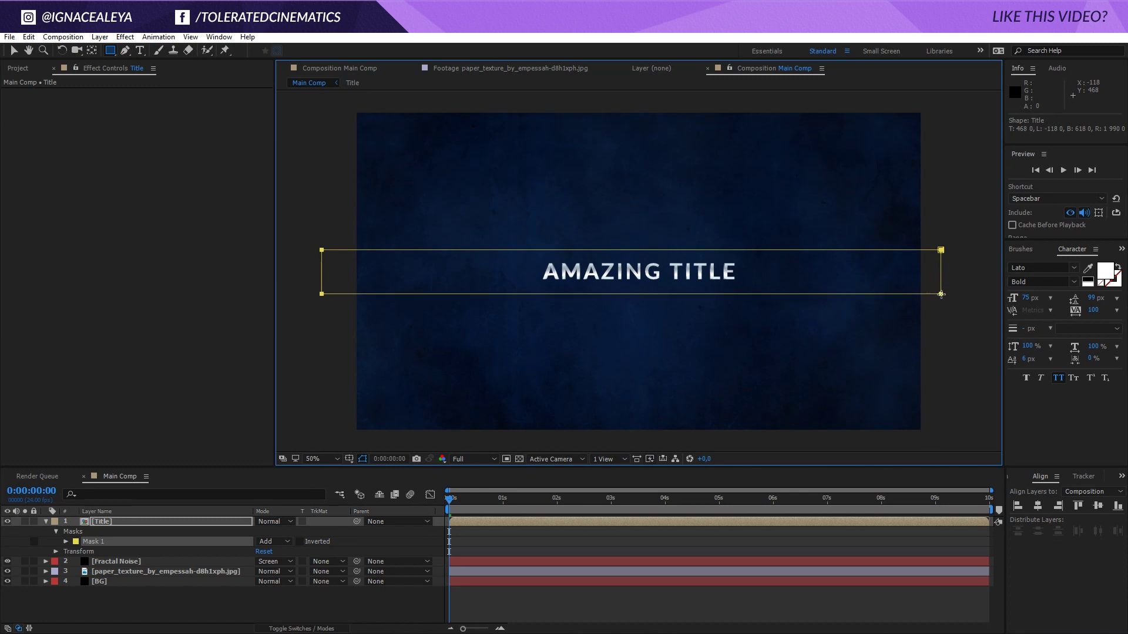
Step: Shrink the mask to a narrow strip outside the frame's left edge and add a Mask Path keyframe at 0:00:00:00
key("m")
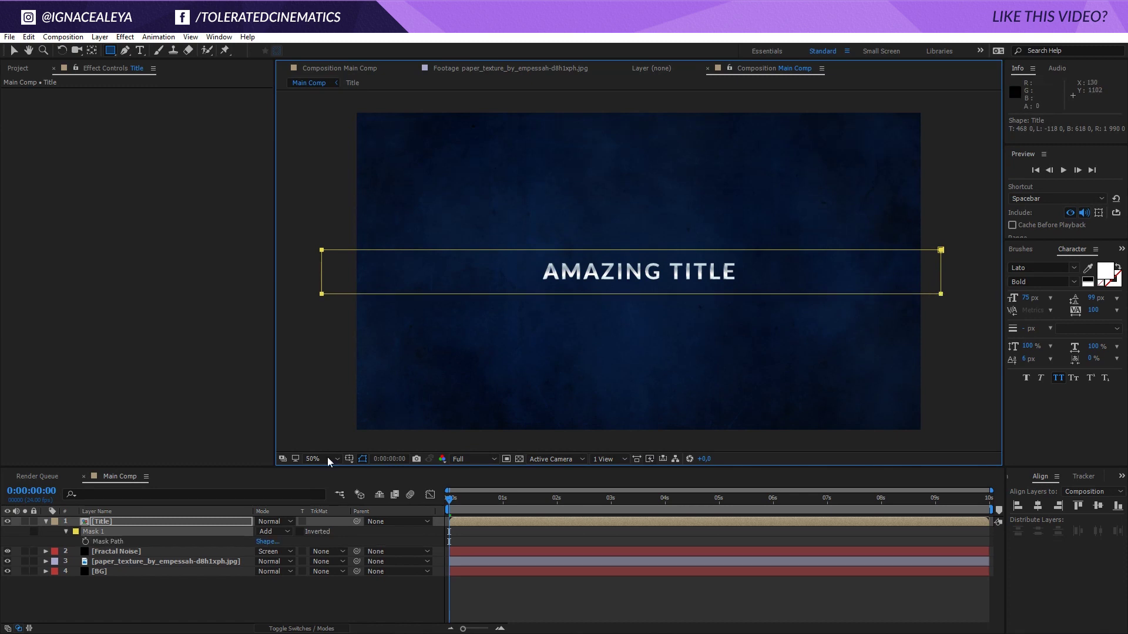
left_click(14, 50)
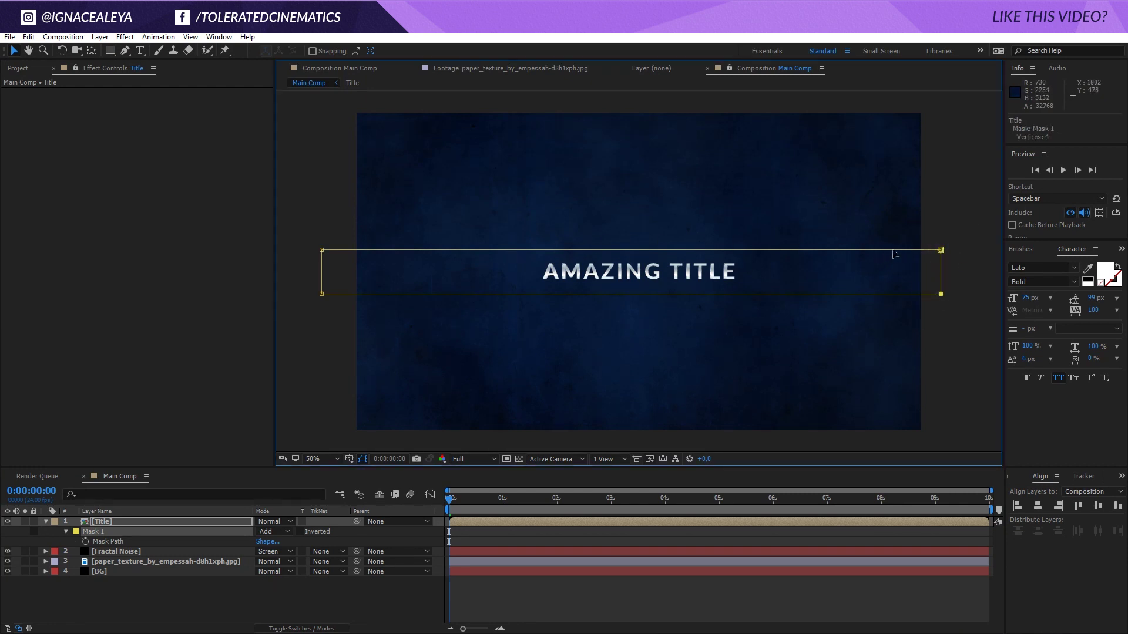
left_click_drag(941, 251, 337, 284)
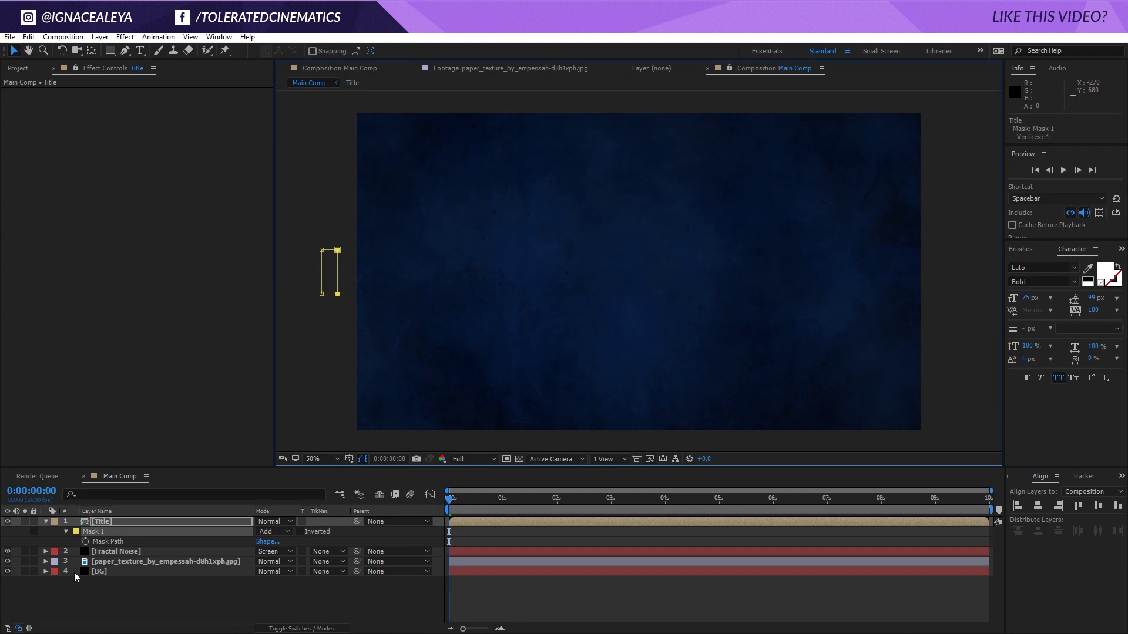
left_click(86, 542)
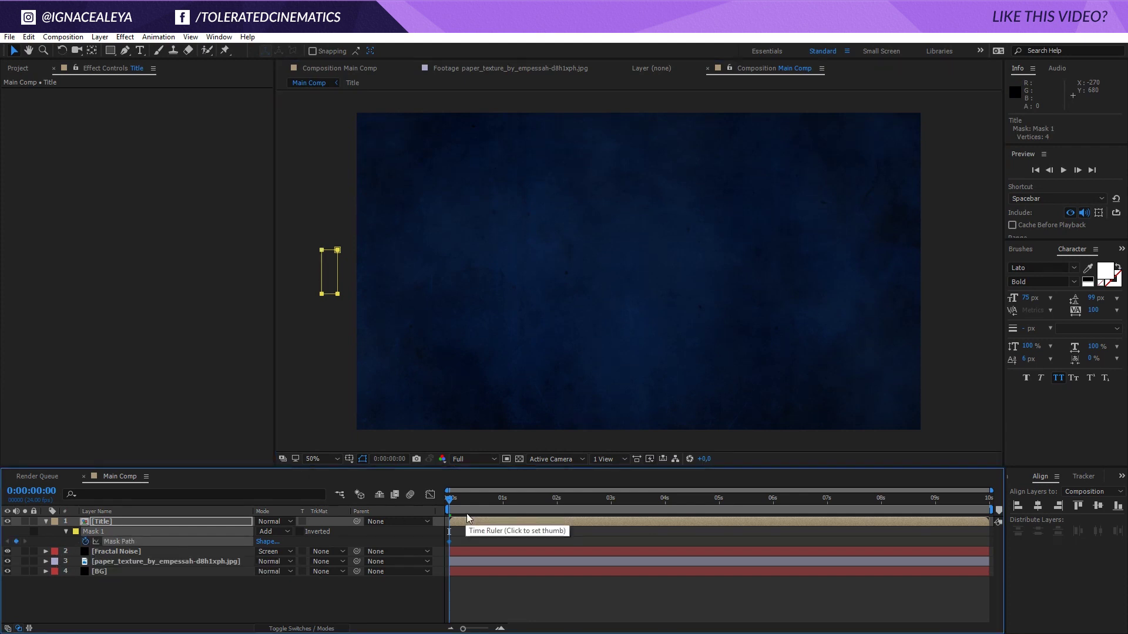
Step: At 0:00:02:00, extend the mask's right side past the frame's right edge to reveal the whole title
left_click_drag(450, 504, 556, 508)
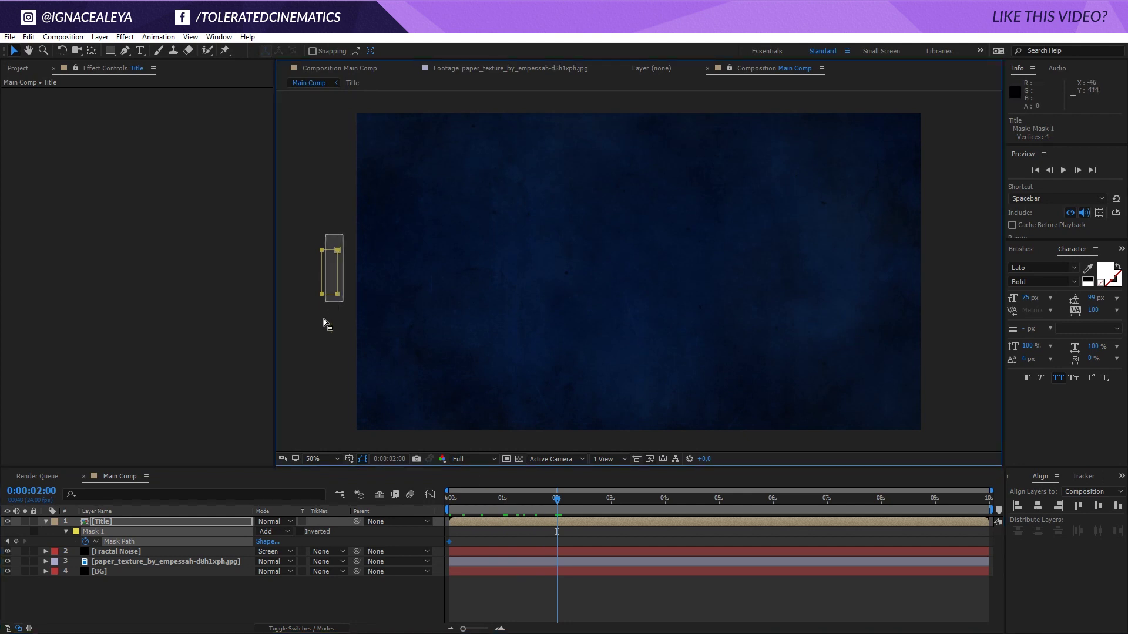
left_click(338, 294)
left_click(338, 294)
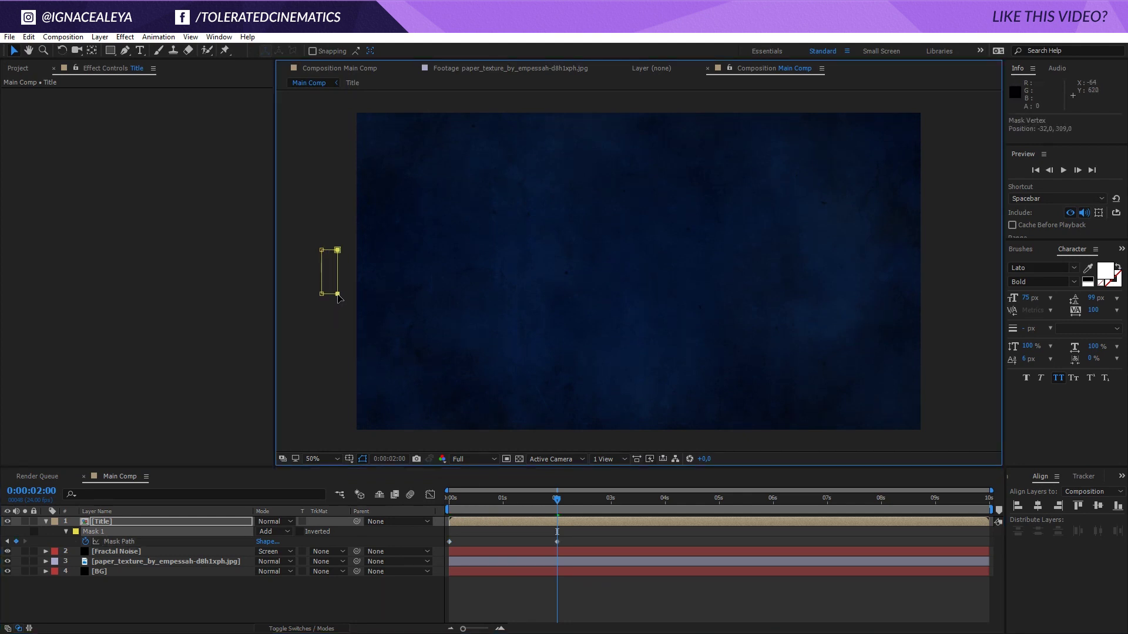
left_click_drag(338, 295, 948, 342)
Step: Add a holding Mask Path keyframe at 0:00:05:00, and at 0:00:07:00 move the mask's left side past the frame's right edge
left_click_drag(558, 499, 721, 504)
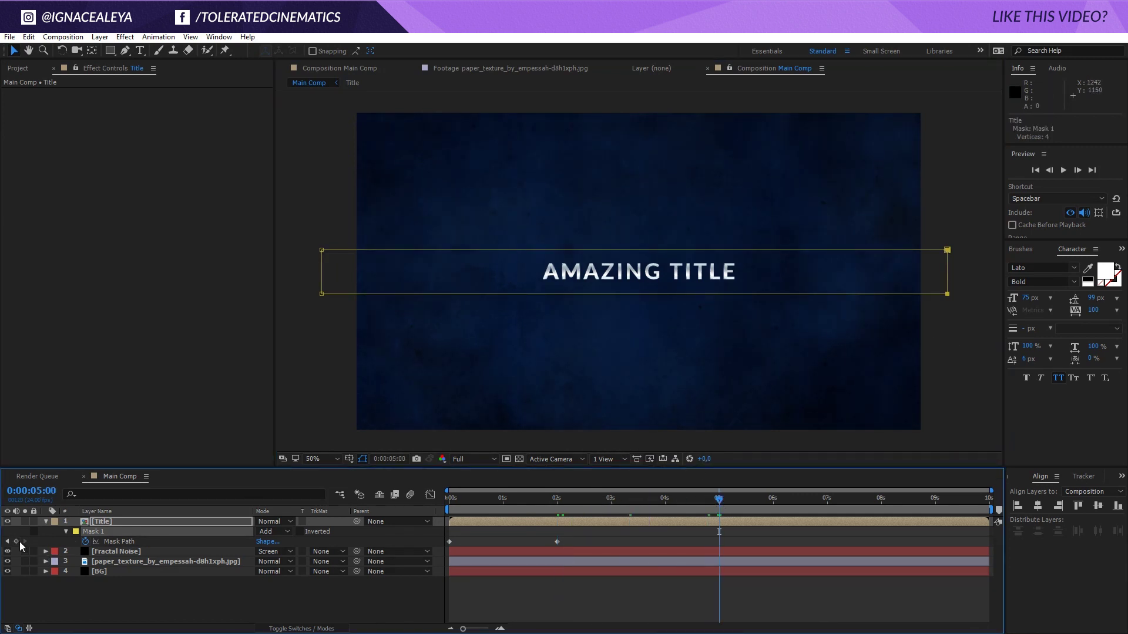
left_click(16, 541)
left_click_drag(726, 502, 828, 523)
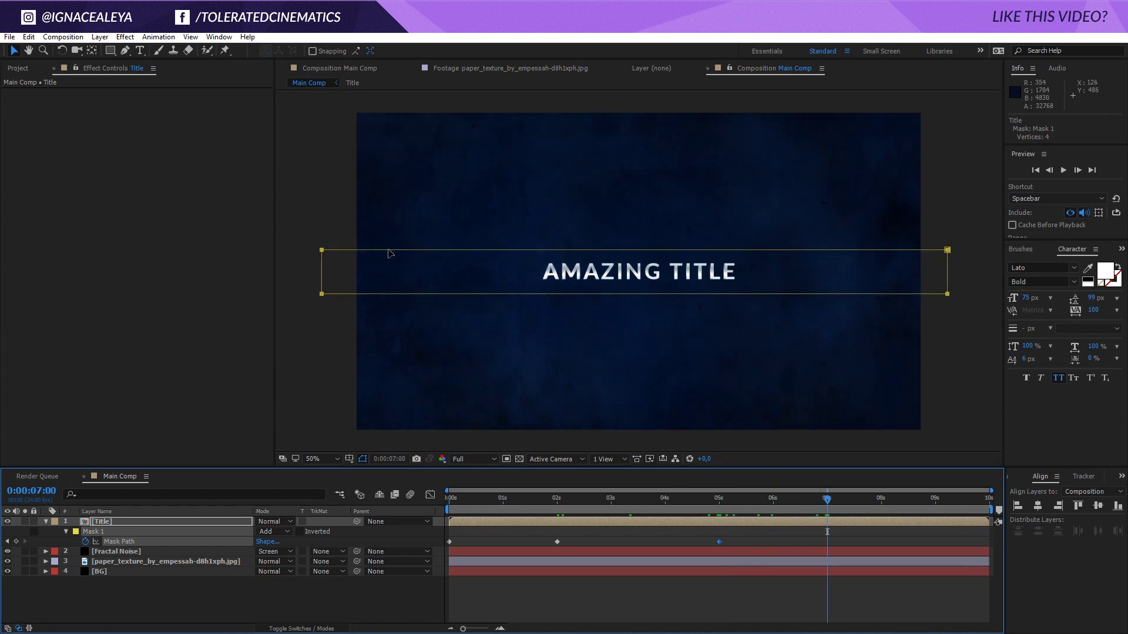
left_click_drag(326, 226, 936, 338)
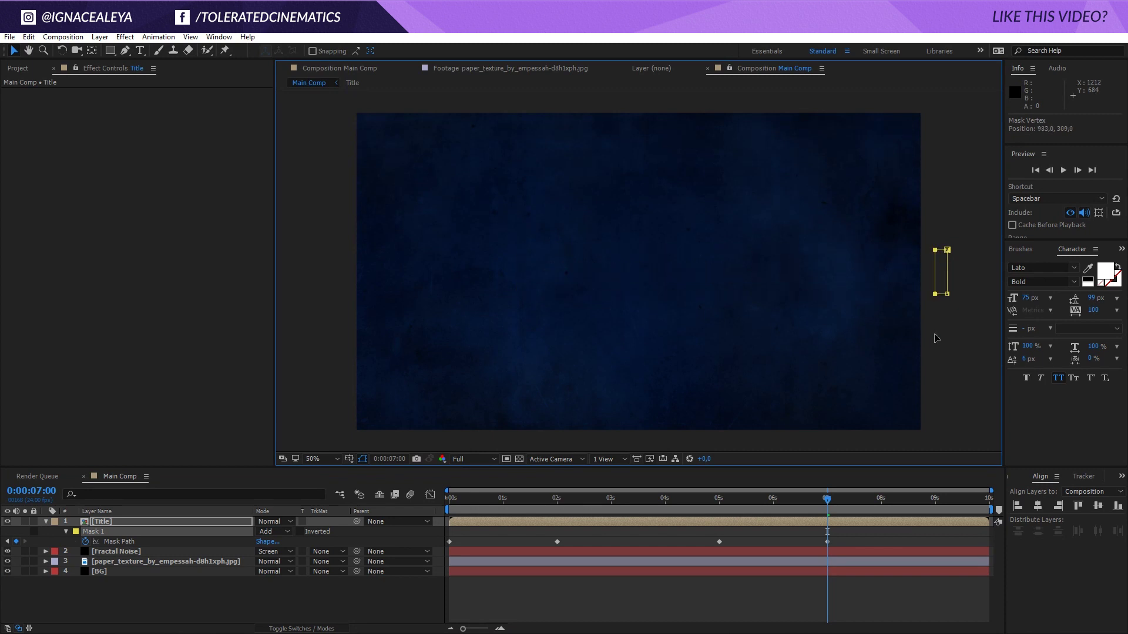
Step: With the title half wiped at 0:00:06:02, set the Title layer's Mask Feather to 30 pixels
left_click_drag(813, 499, 778, 539)
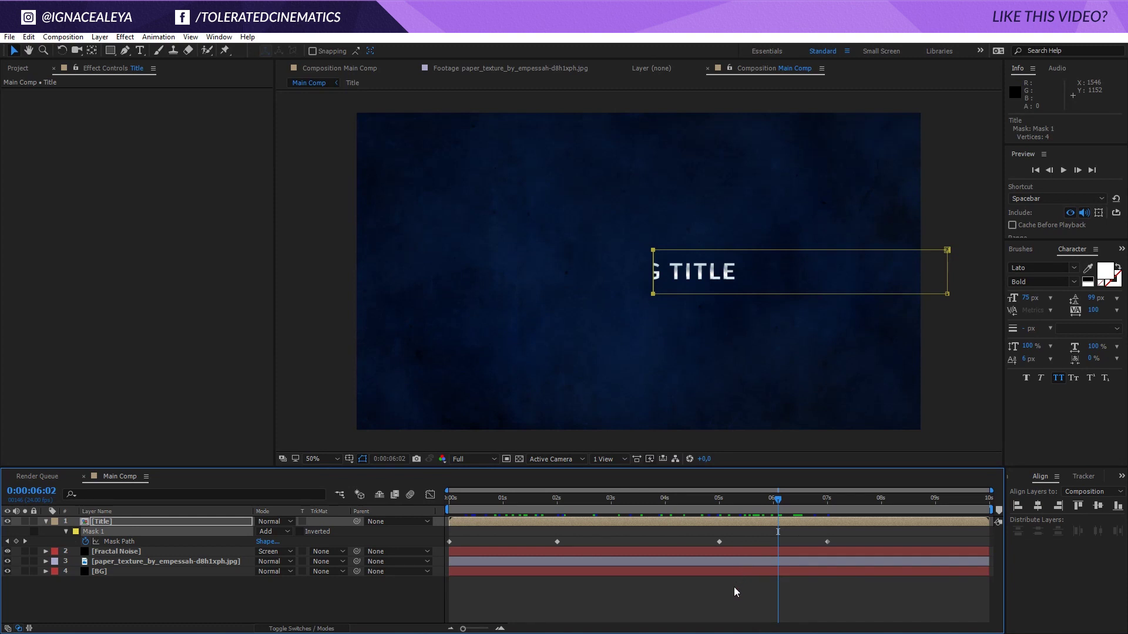
left_click(734, 587)
left_click(755, 524)
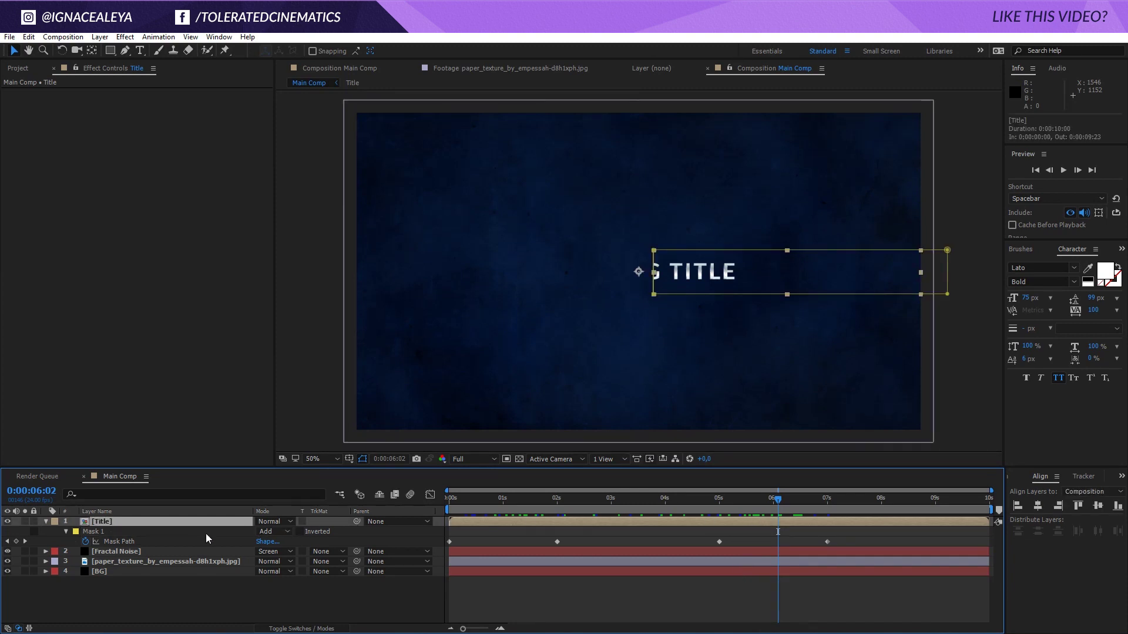
key("f")
left_click_drag(279, 542, 292, 548)
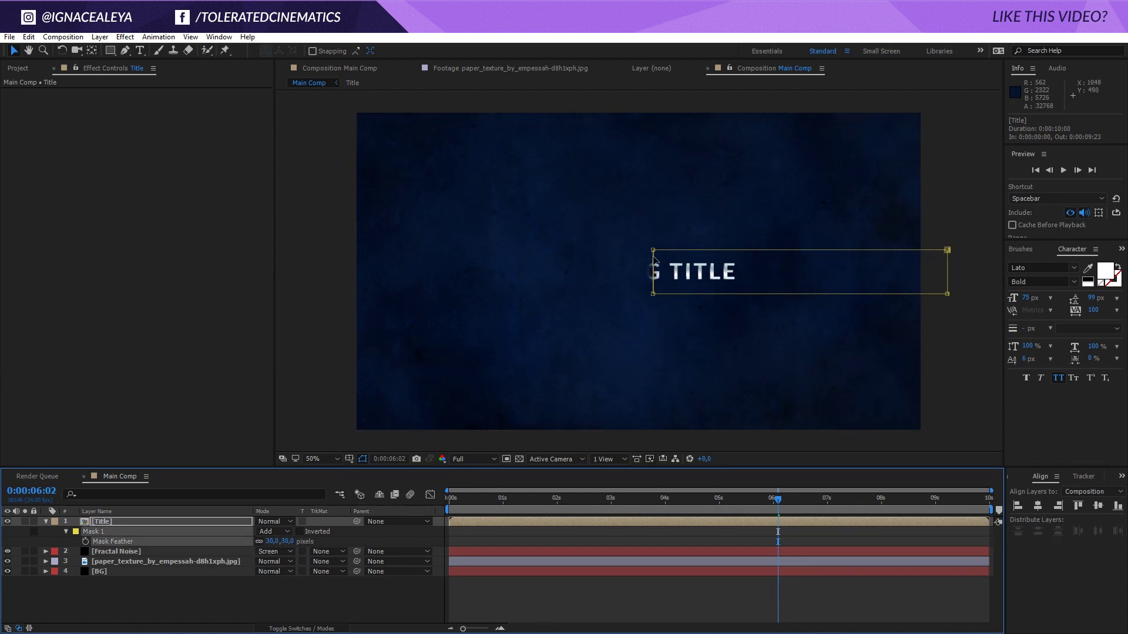
left_click(564, 535)
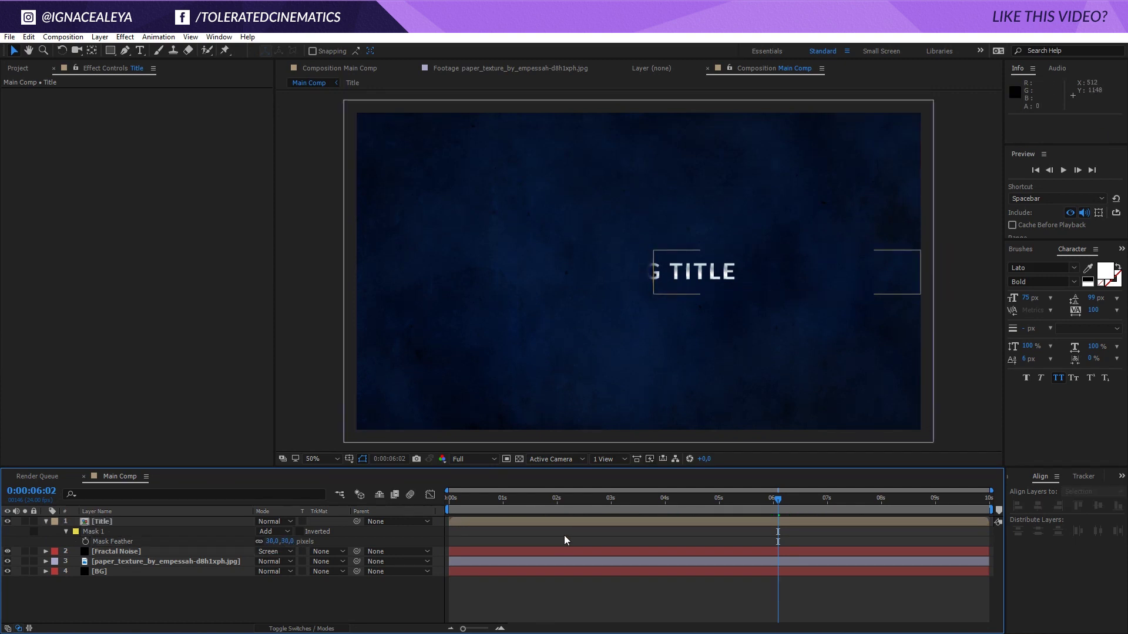
Step: Apply a Fill effect to a duplicate of the masked Title layer and reveal the duplicate's Mask Path keyframes
left_click(178, 523)
key("ctrl+d")
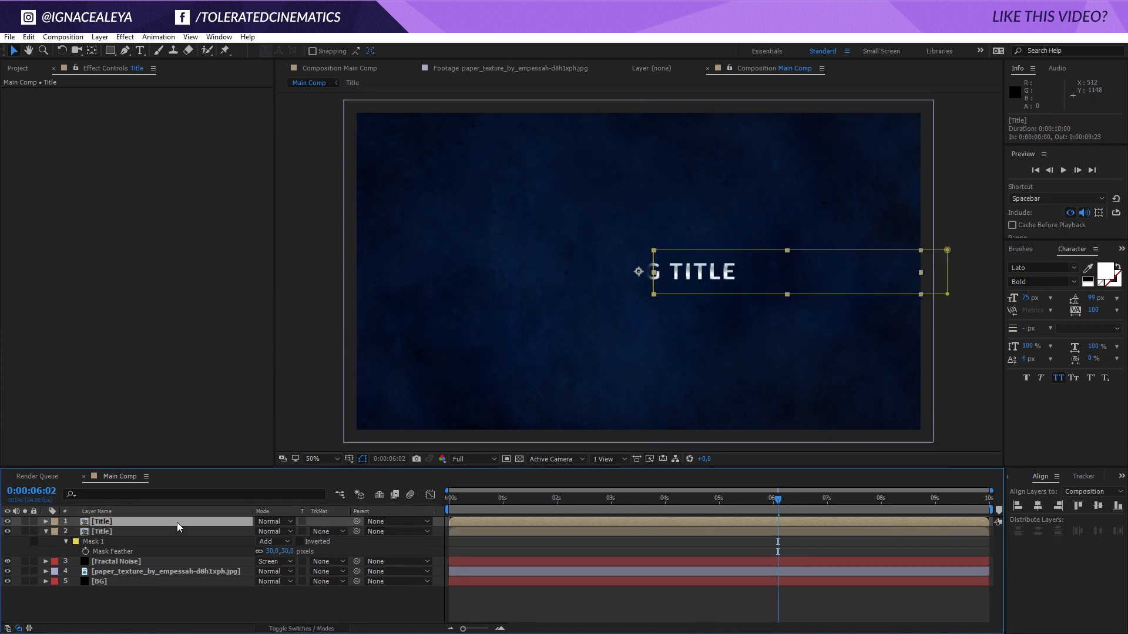
left_click(124, 37)
mouse_move(88, 222)
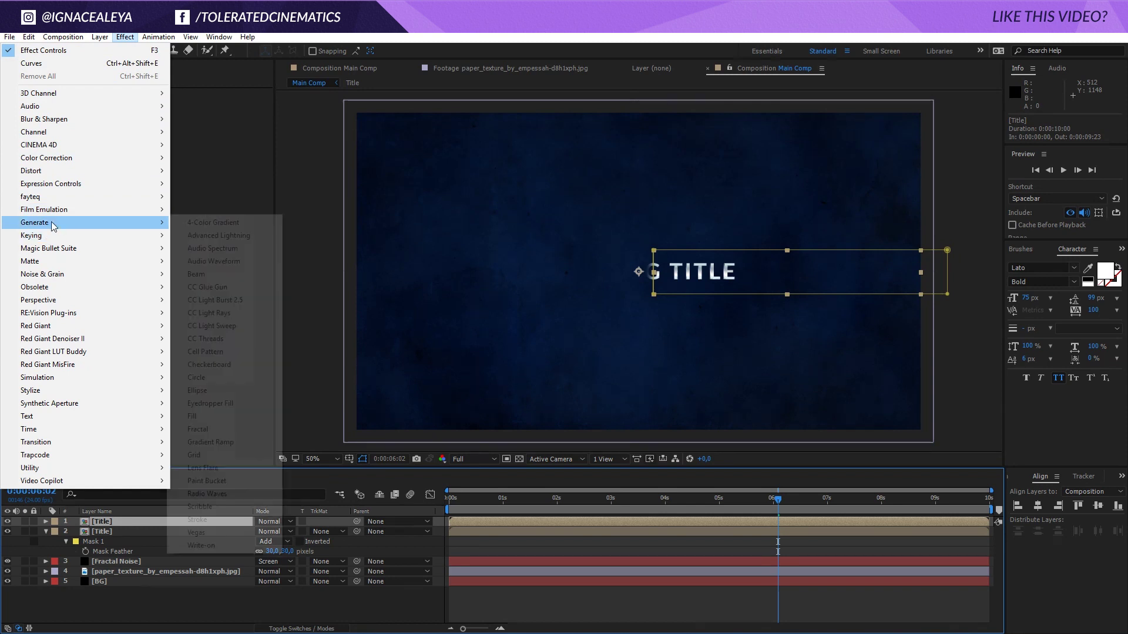
left_click(195, 417)
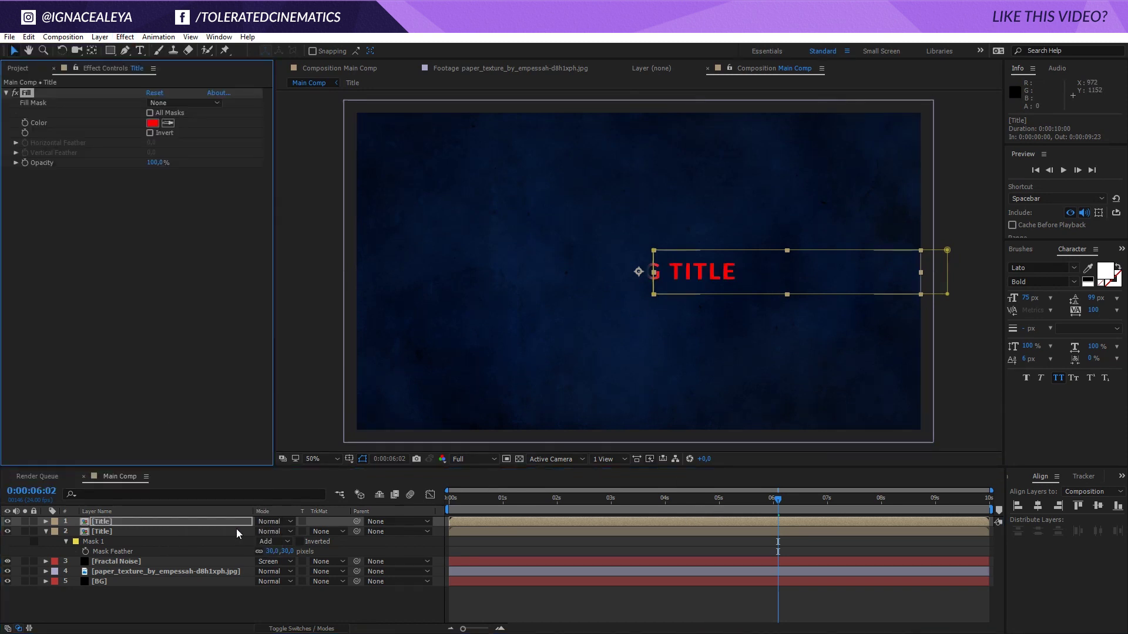
key("m")
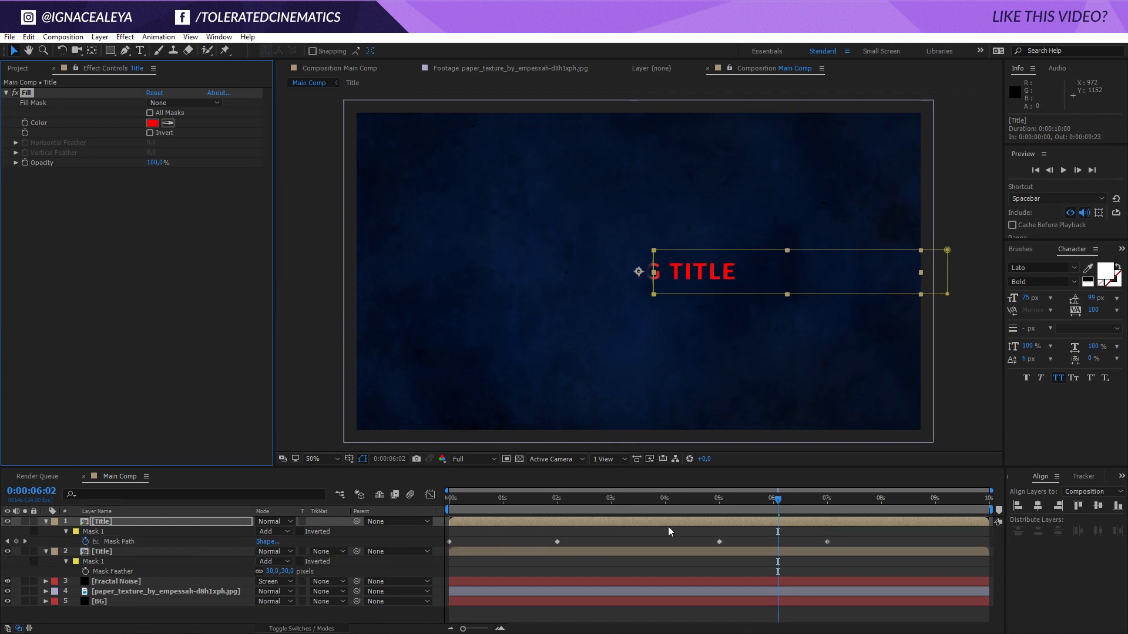
Step: Duplicate Mask 1 on the upper, filled Title layer and set the copy's mask mode to Subtract
left_click_drag(670, 506, 780, 507)
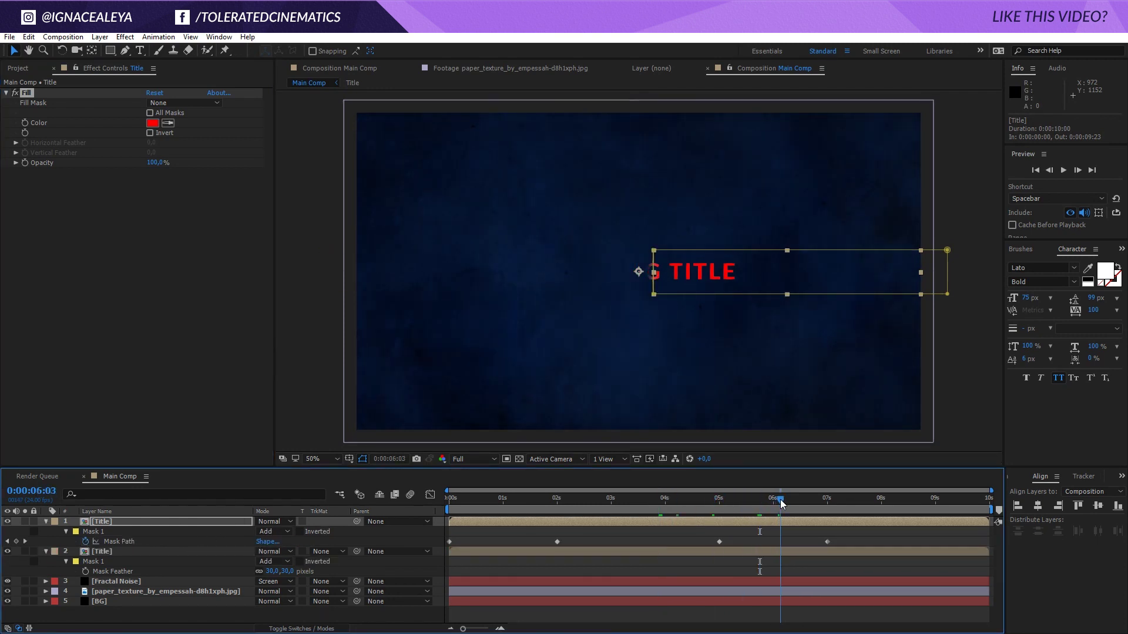
key("F2")
left_click(88, 532)
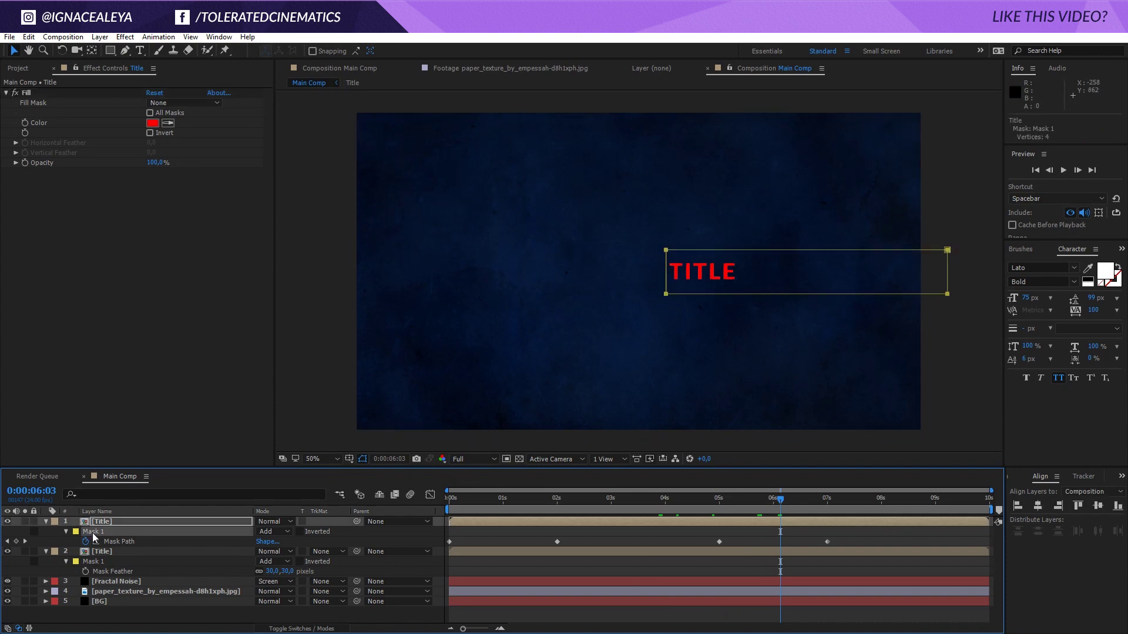
left_click(28, 37)
left_click(37, 185)
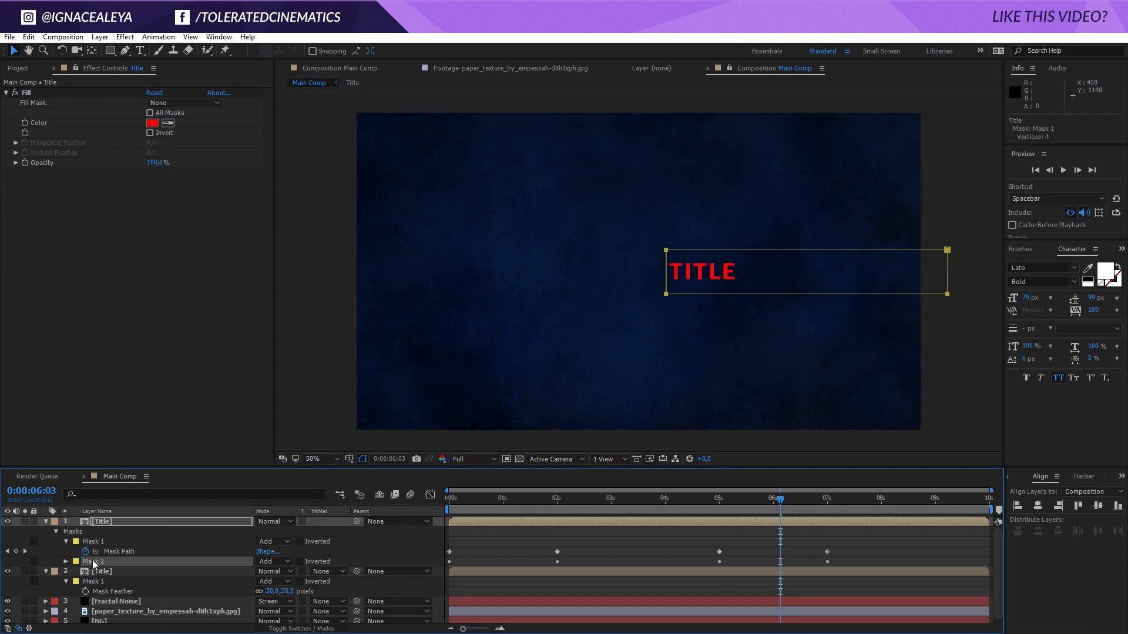
left_click(66, 562)
left_click(271, 562)
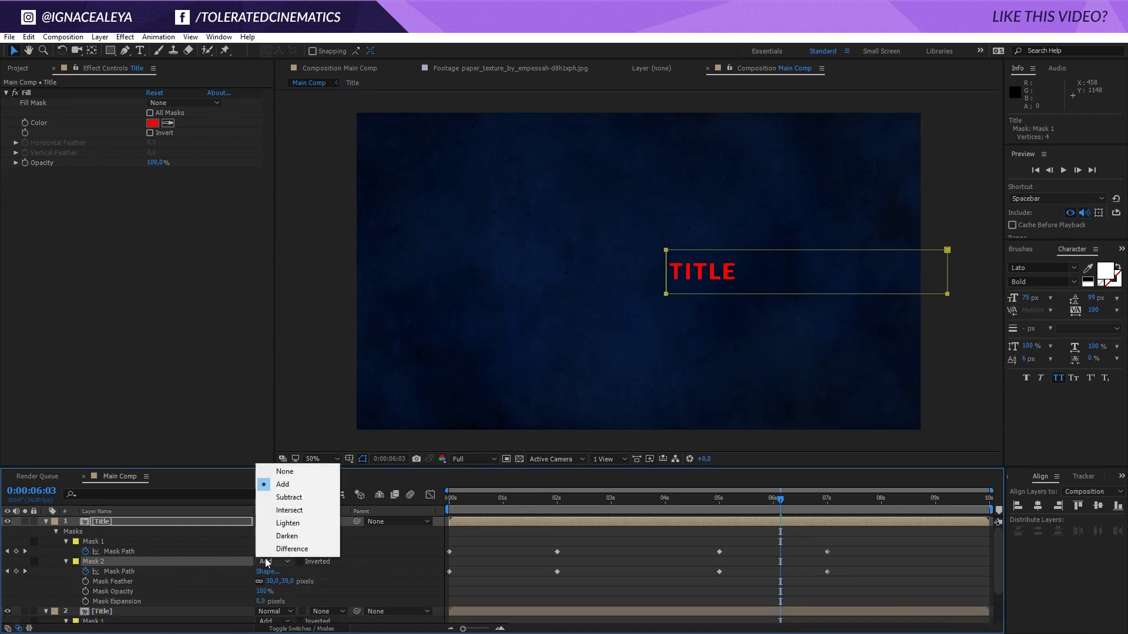
left_click(285, 499)
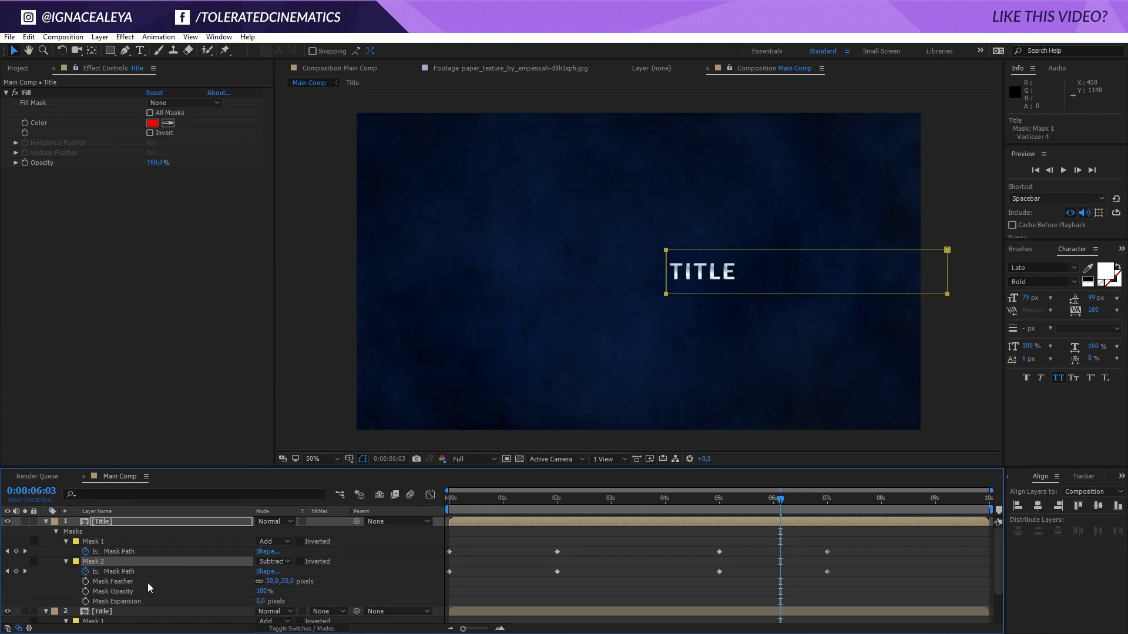
Step: Set Mask 2's Mask Expansion to 114 pixels and shift its last two Mask Path keyframes earlier, the first of them to 0:00:04:19
left_click_drag(261, 602, 327, 600)
left_click_drag(766, 499, 771, 508)
left_click_drag(846, 565, 711, 570)
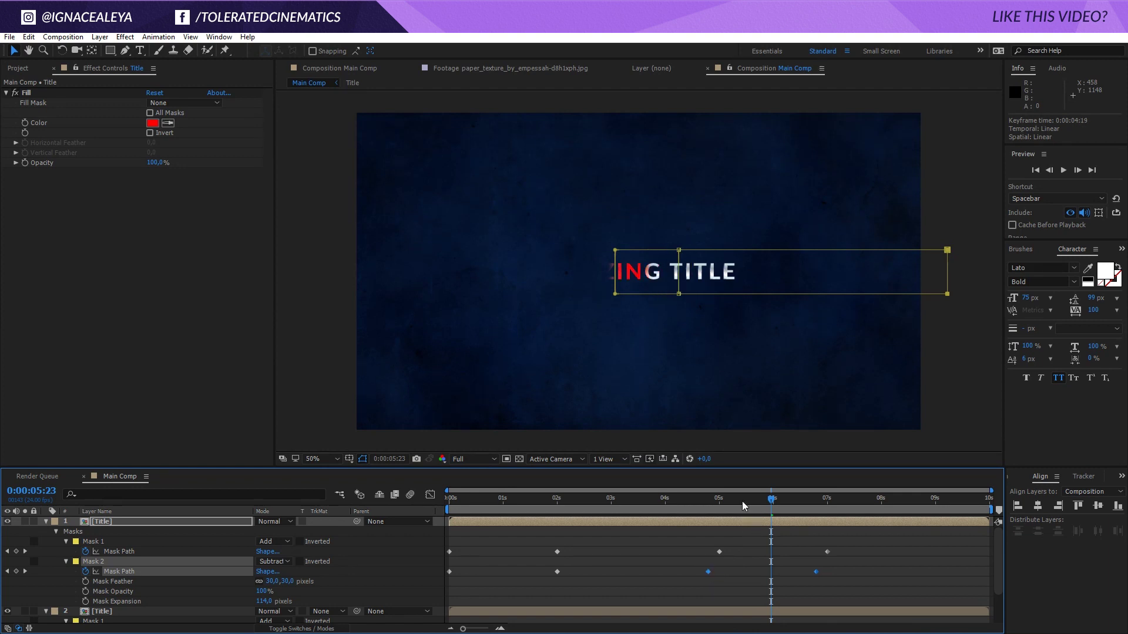
left_click_drag(724, 503, 773, 506)
Step: Shift Mask 2's first two Mask Path keyframes later, the second to about 0:00:02:05, and its last two slightly earlier
left_click(529, 498)
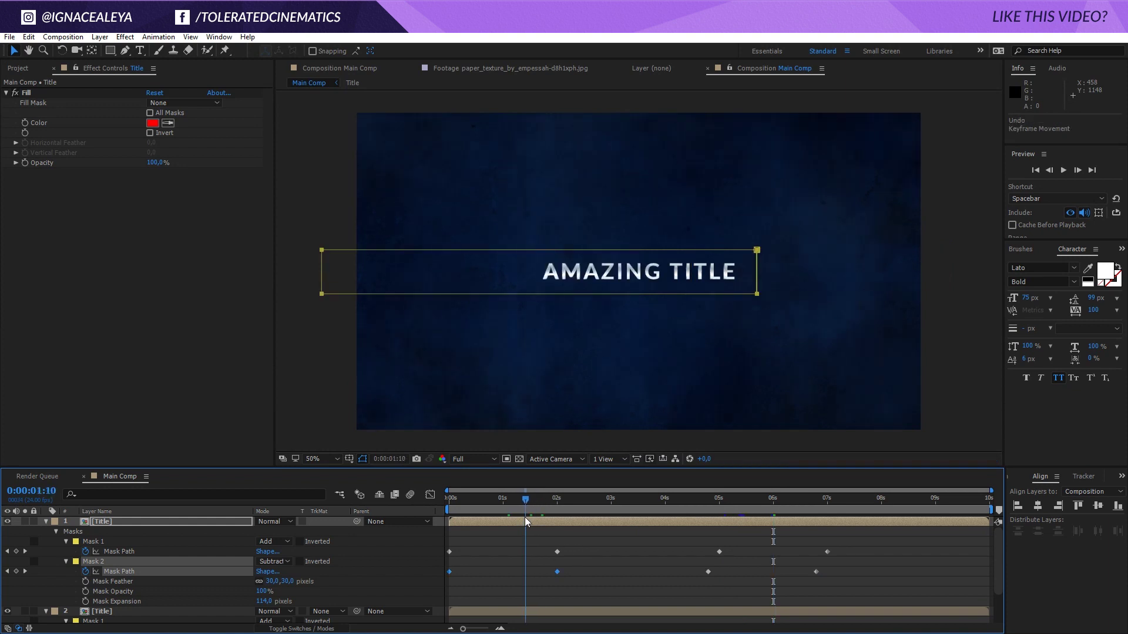
left_click(559, 572)
left_click_drag(558, 572, 569, 572)
left_click(540, 499)
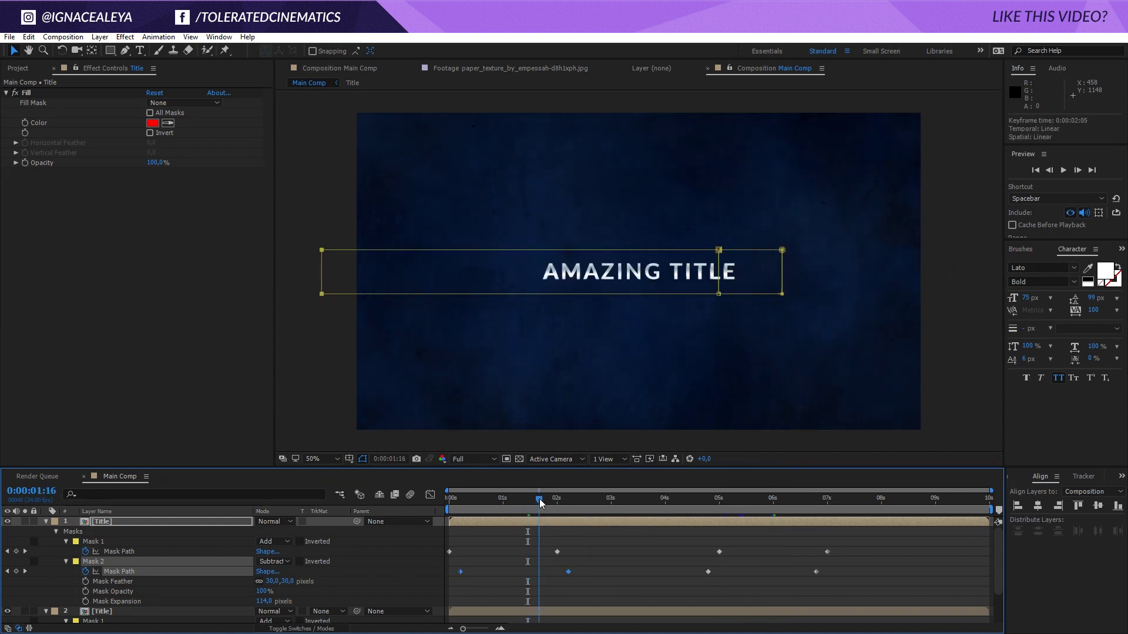
mouse_move(513, 502)
left_mouse_down()
mouse_move(465, 512)
mouse_move(497, 517)
mouse_move(519, 503)
left_mouse_up()
left_click(514, 499)
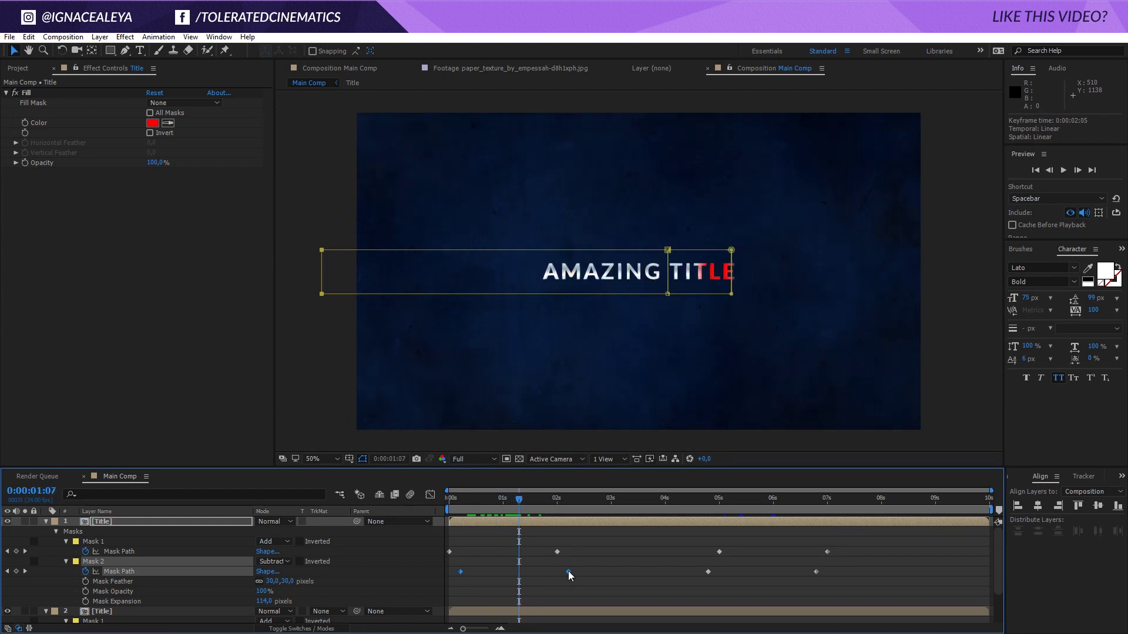
left_click_drag(569, 572, 571, 571)
left_click_drag(696, 563, 812, 572)
left_click_drag(534, 499, 824, 551)
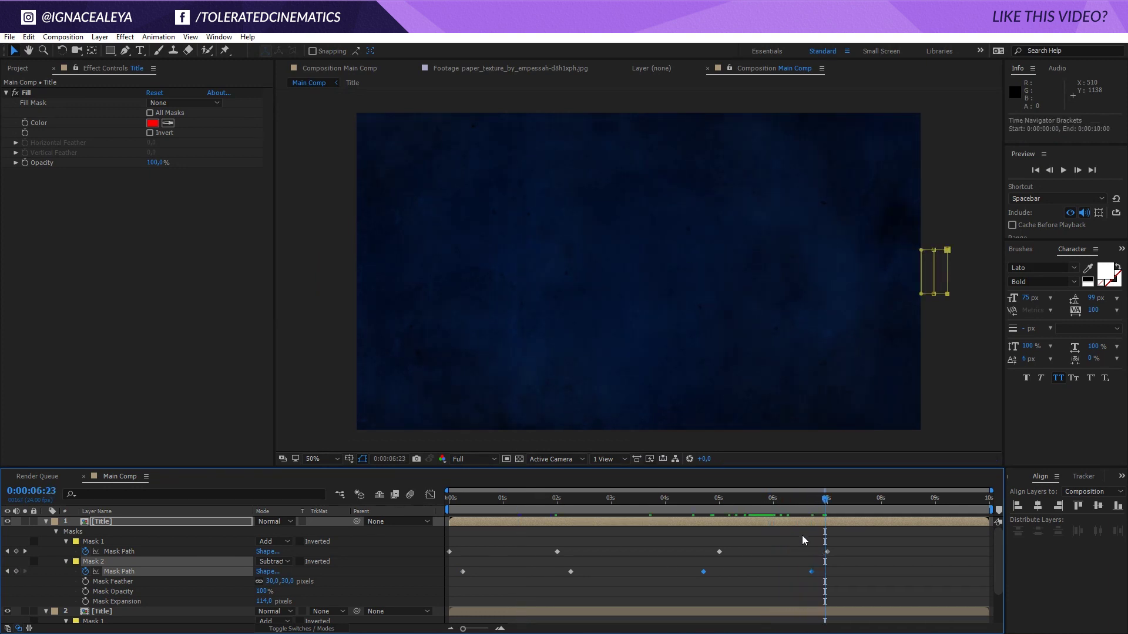
Step: Change the Fill color on the upper Title layer to bright blue and preview the wipe from 0:00:05:13
left_click(802, 523)
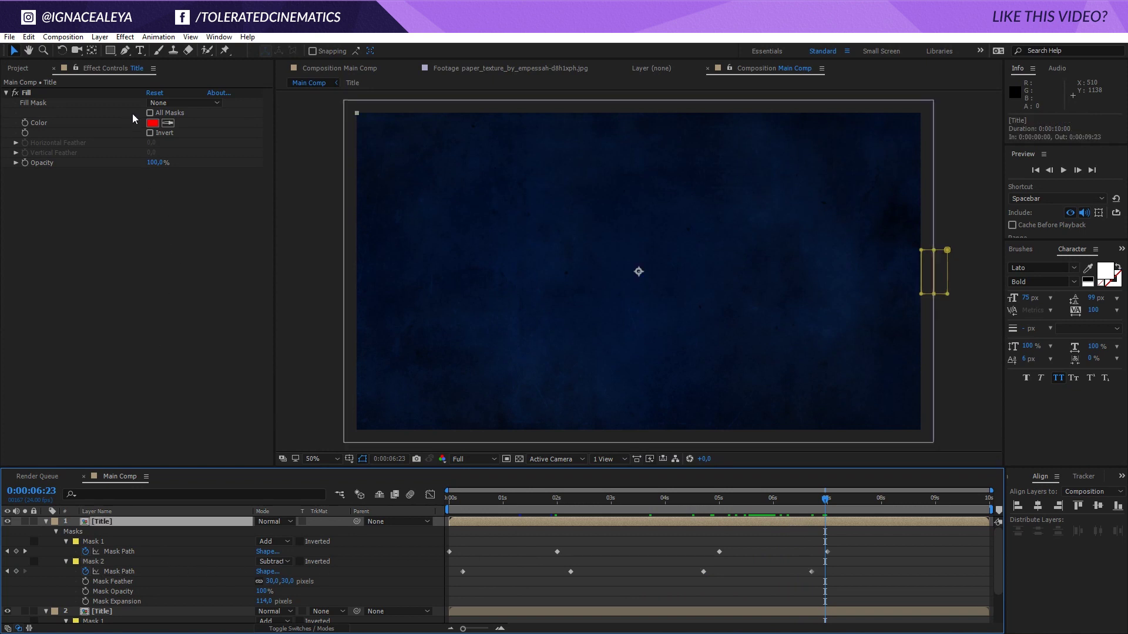
left_click(152, 123)
left_click(836, 432)
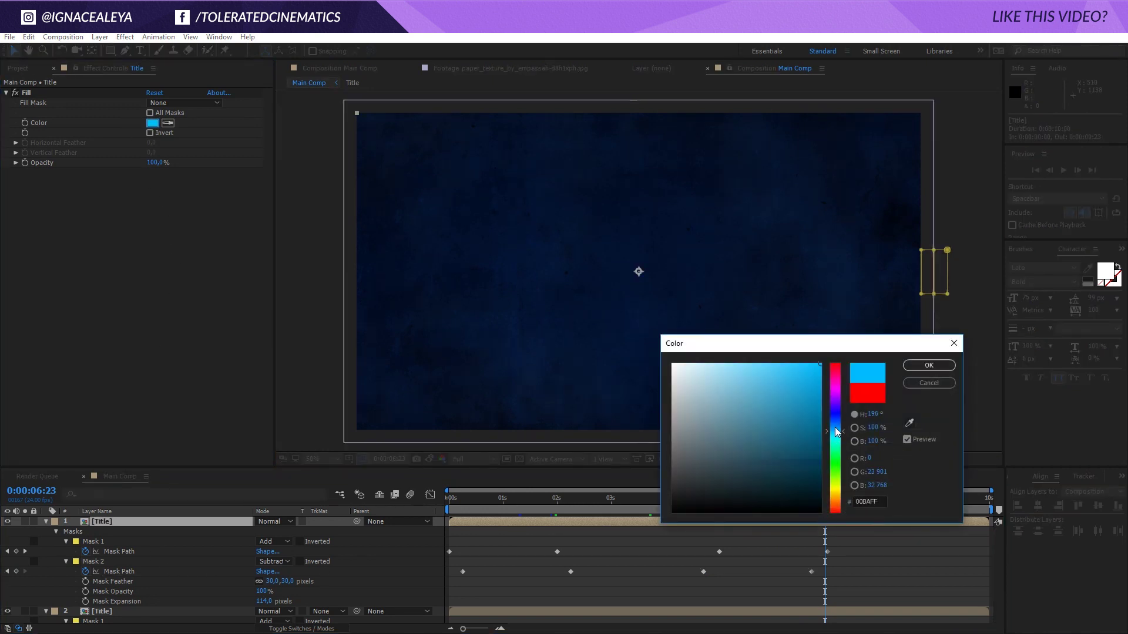
left_click_drag(835, 432, 836, 424)
left_click(929, 365)
left_click(748, 504)
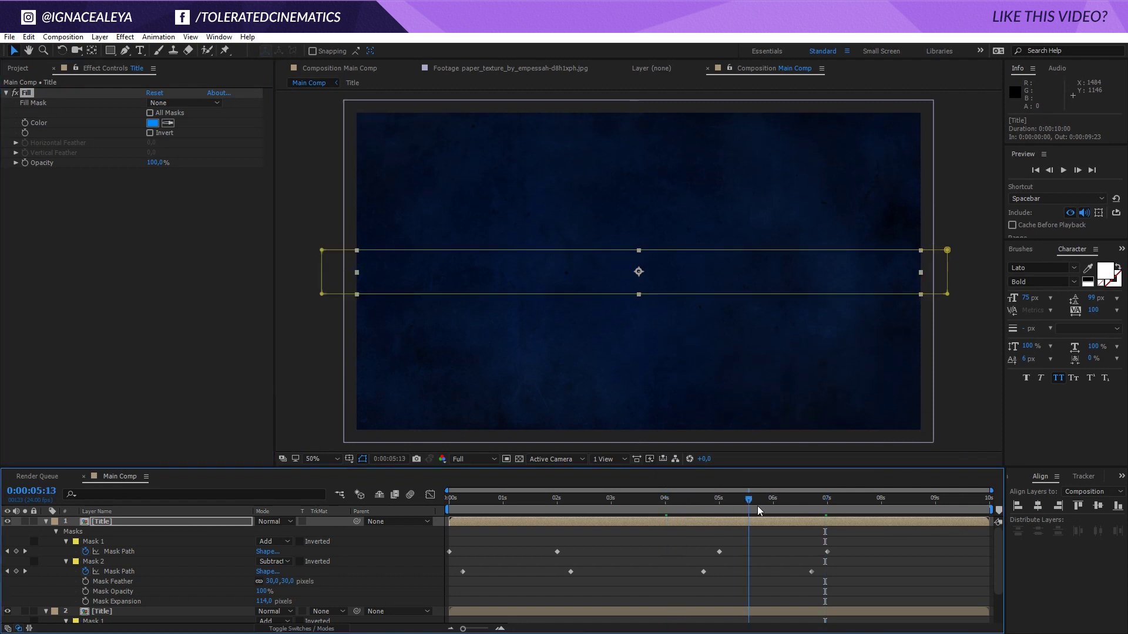
key("space")
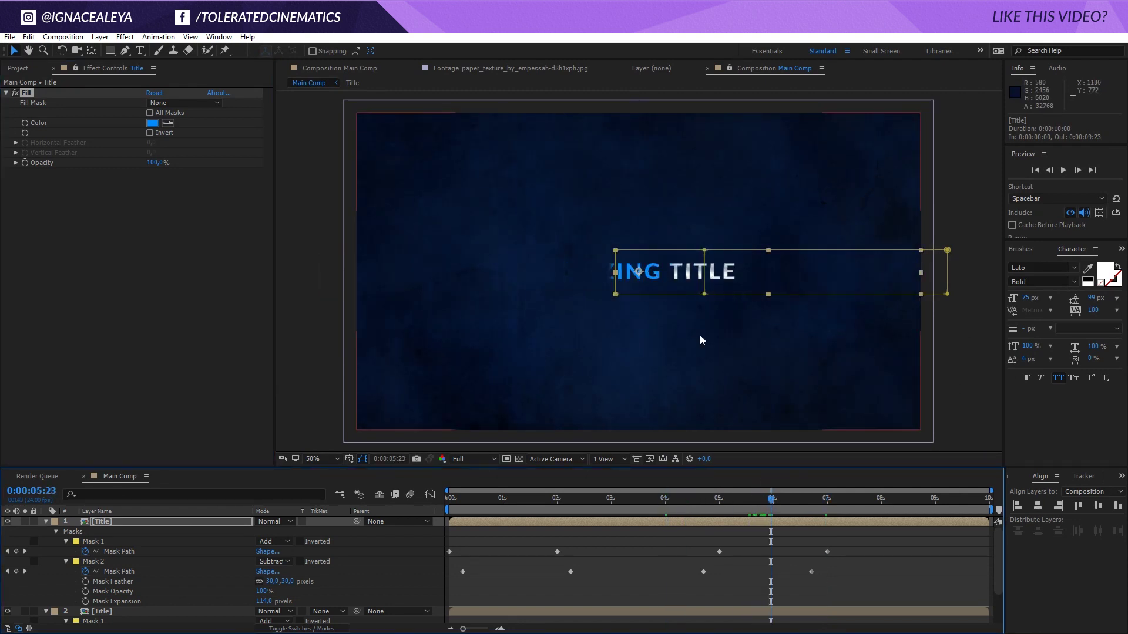
Step: Apply CC Radial Fast Blur to the upper Title layer and set its Zoom to Brightest
left_click(163, 521)
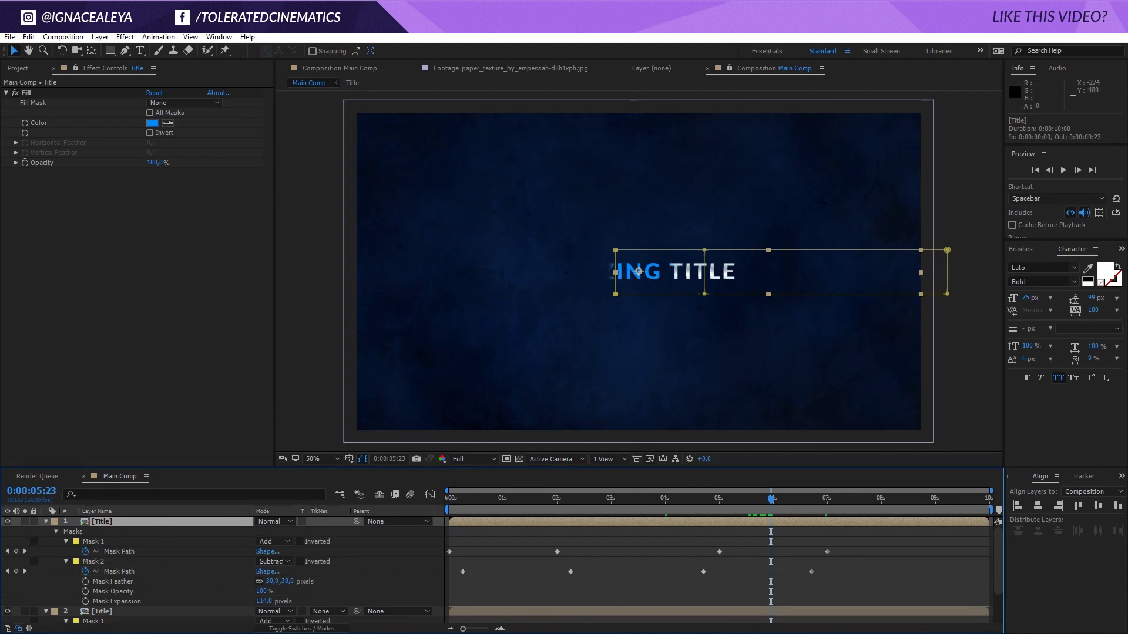
left_click(125, 38)
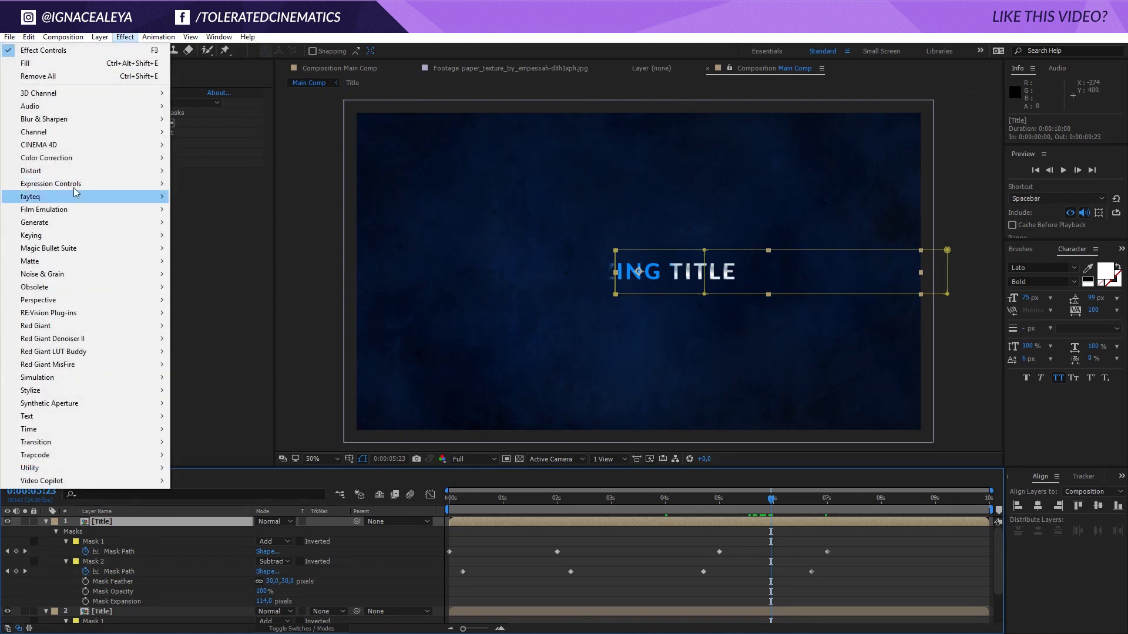
mouse_move(75, 176)
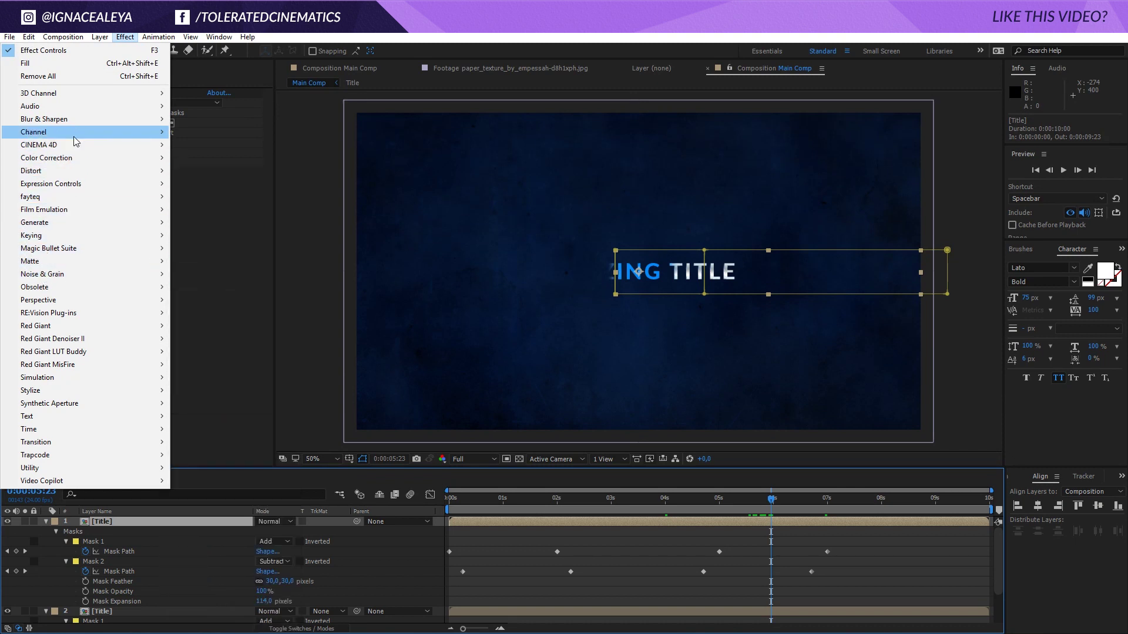
mouse_move(88, 119)
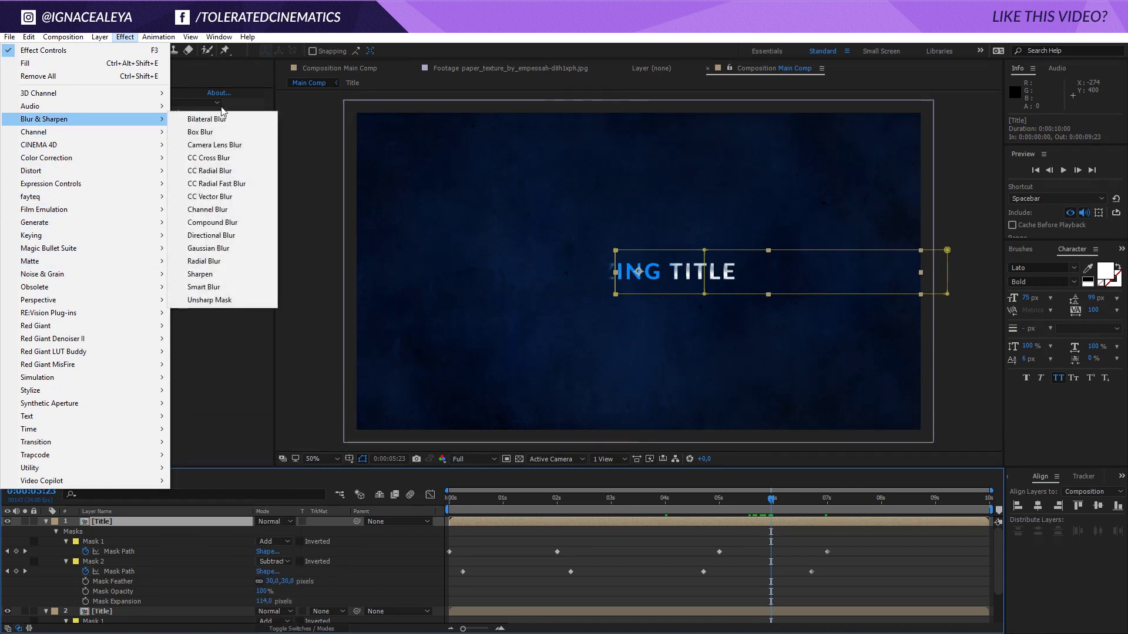
left_click(215, 184)
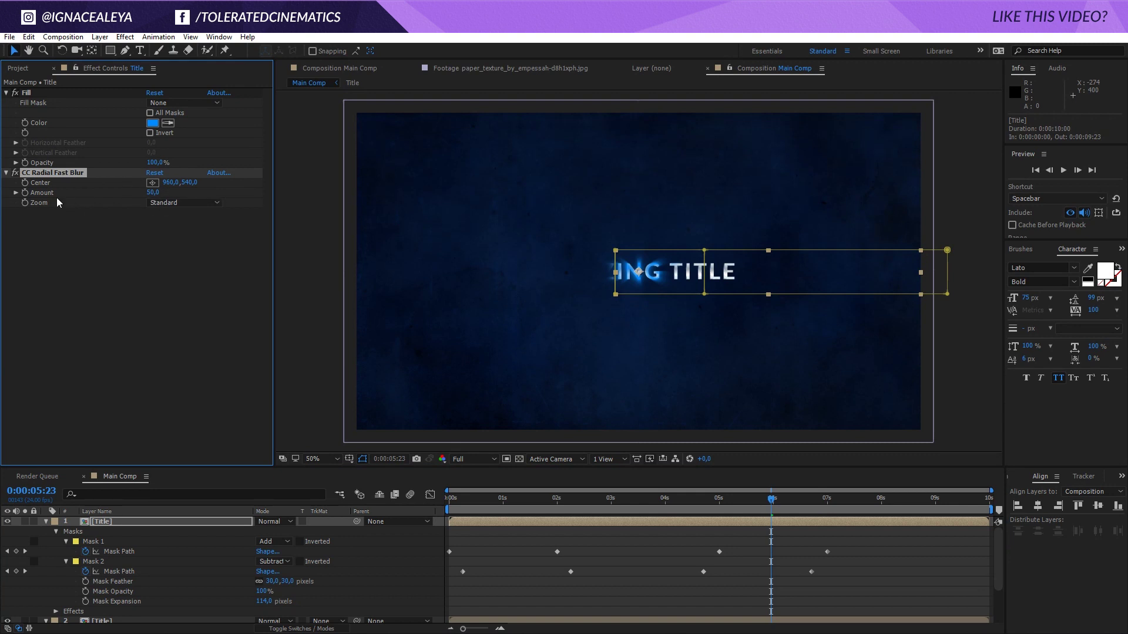
left_click(176, 203)
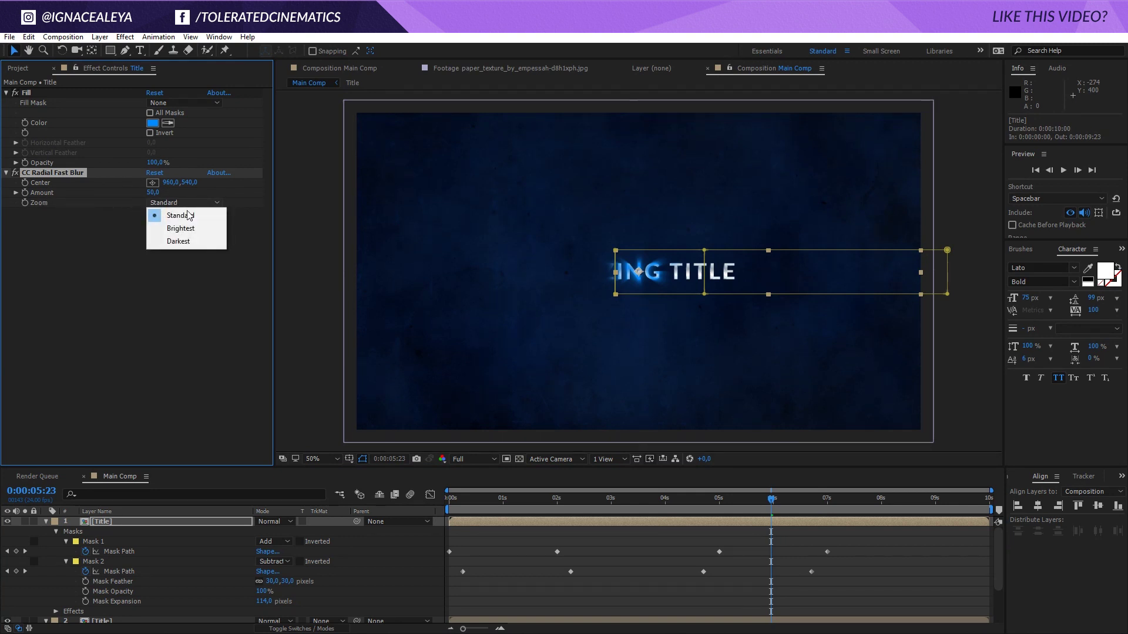
left_click(190, 228)
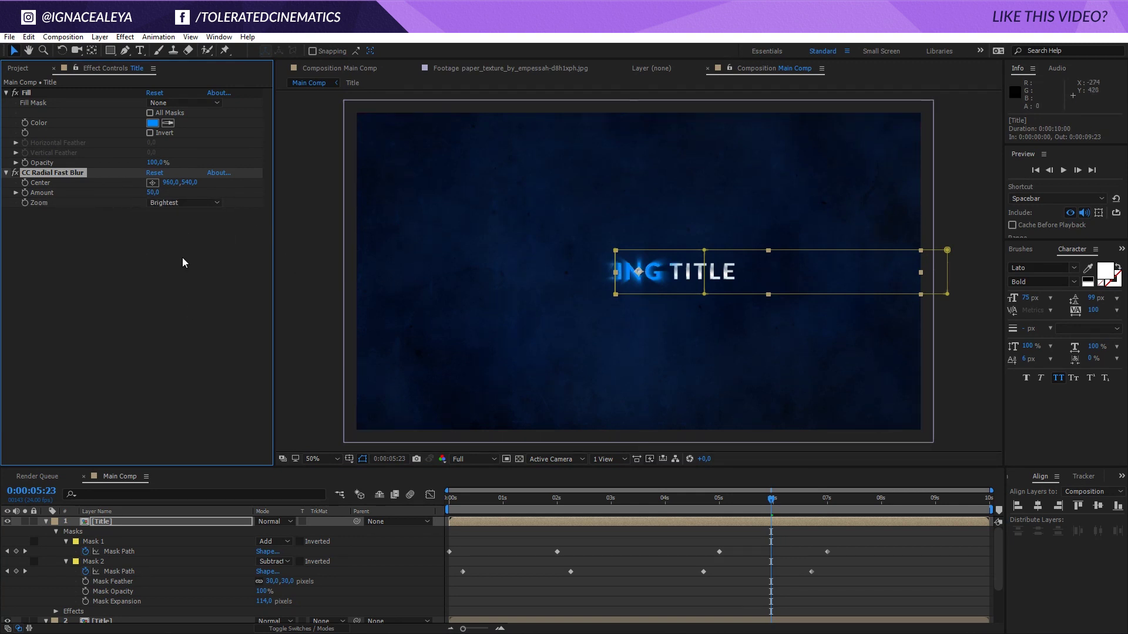
Step: Set the upper Title layer's blending mode to Add
left_click(274, 523)
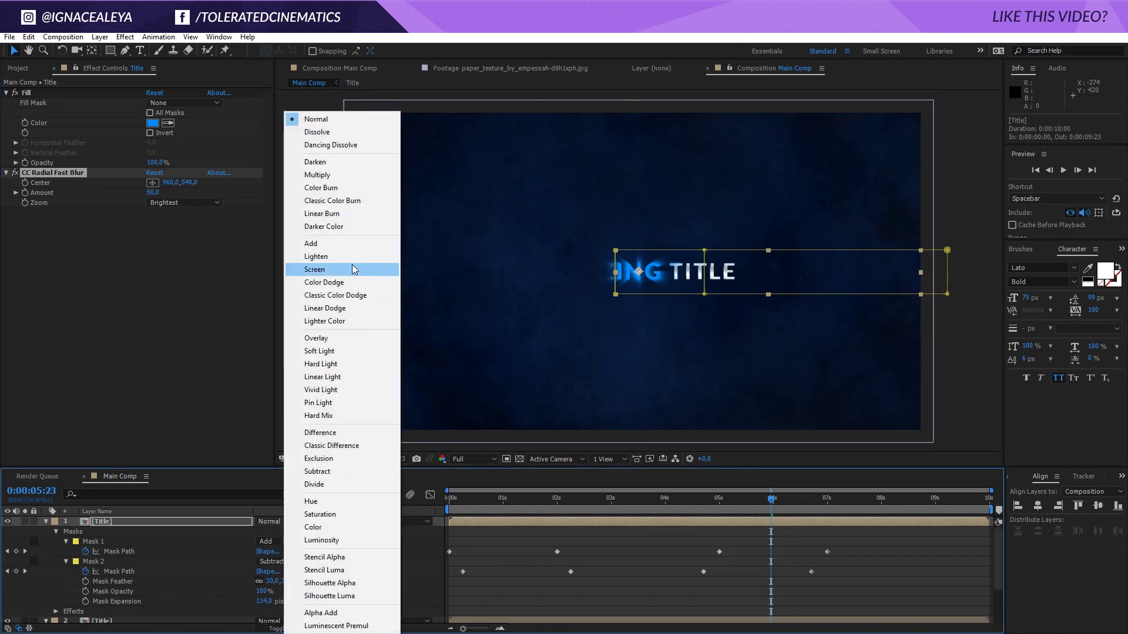
left_click(351, 244)
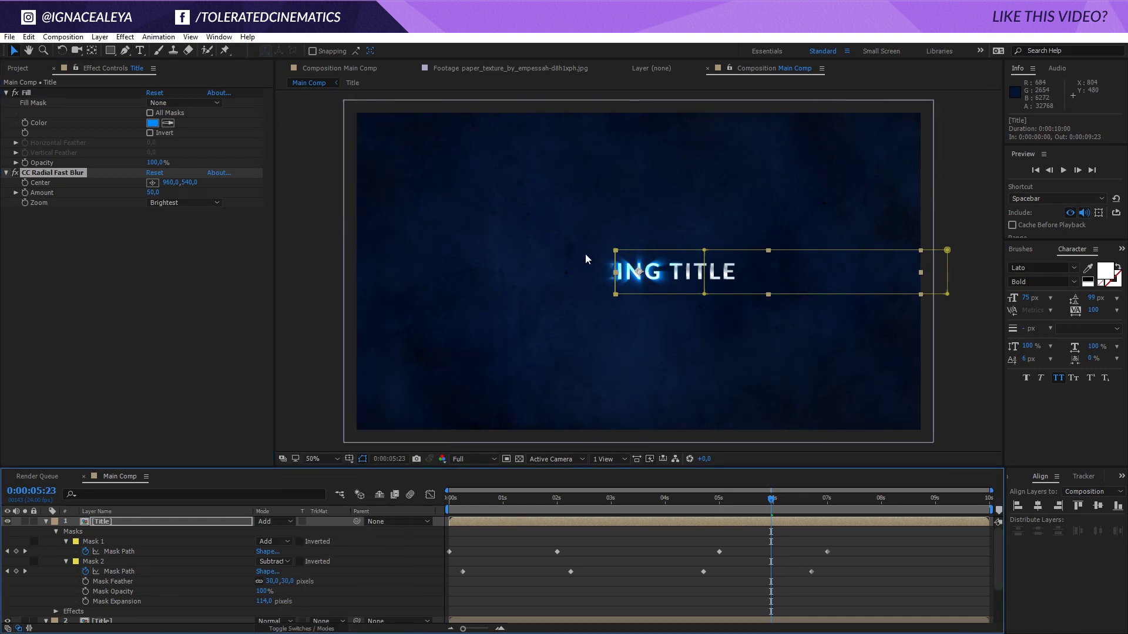
left_click(659, 561)
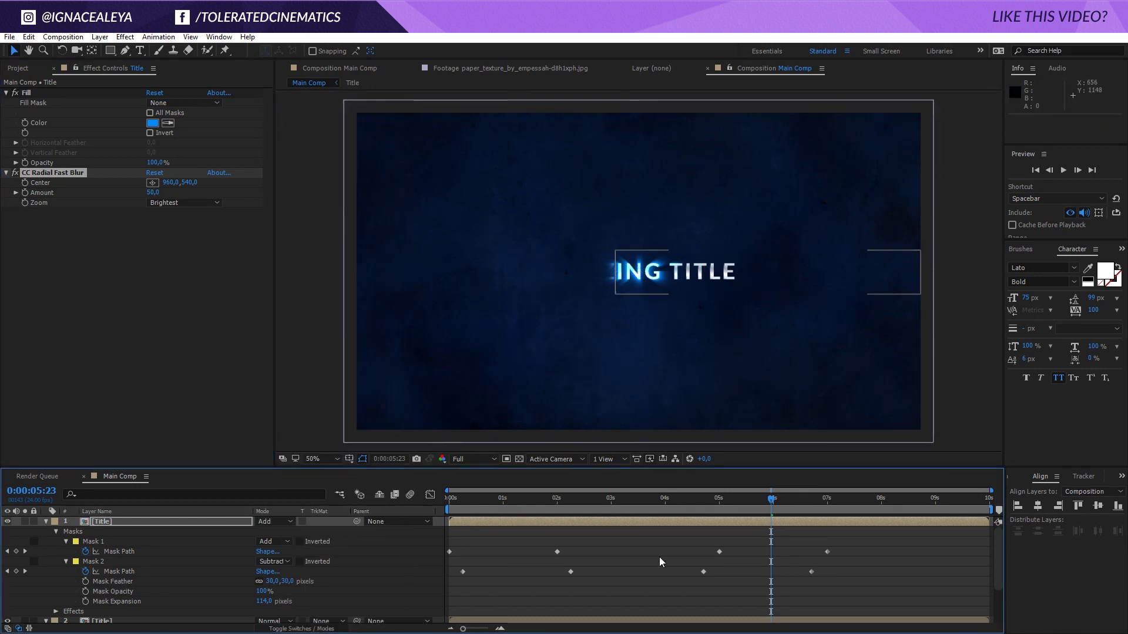
Step: Try a CC Radial Fast Blur Amount of 100
left_click(153, 192)
type("100")
key("Return")
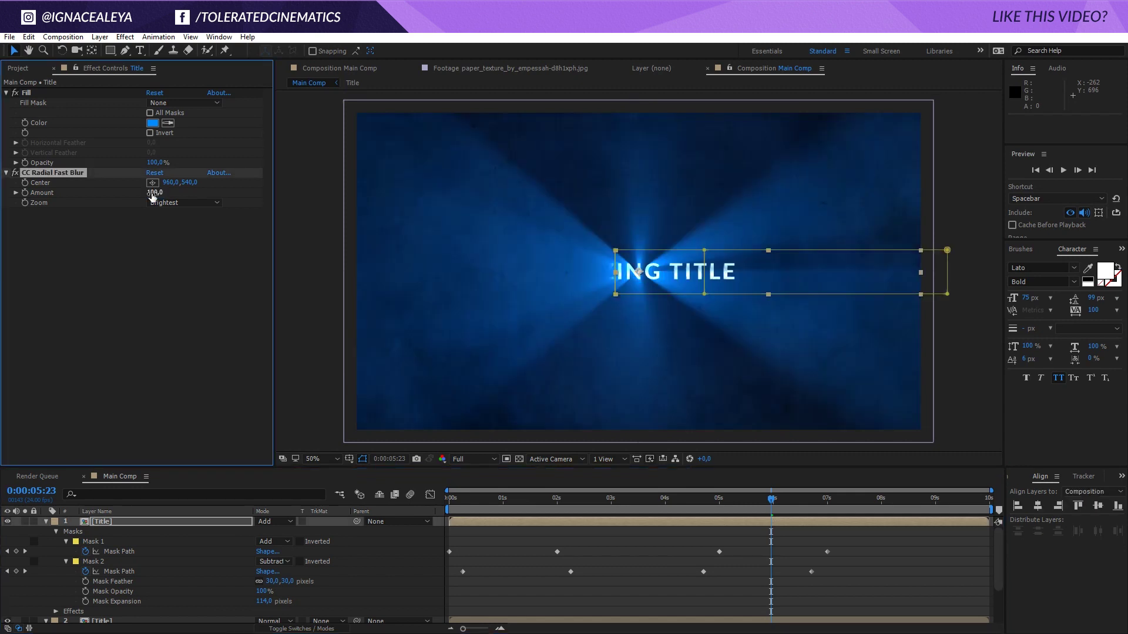
Step: Set the CC Radial Fast Blur Amount to 75 and compare the title with the effect off and on
left_click(153, 193)
type("75")
key("Return")
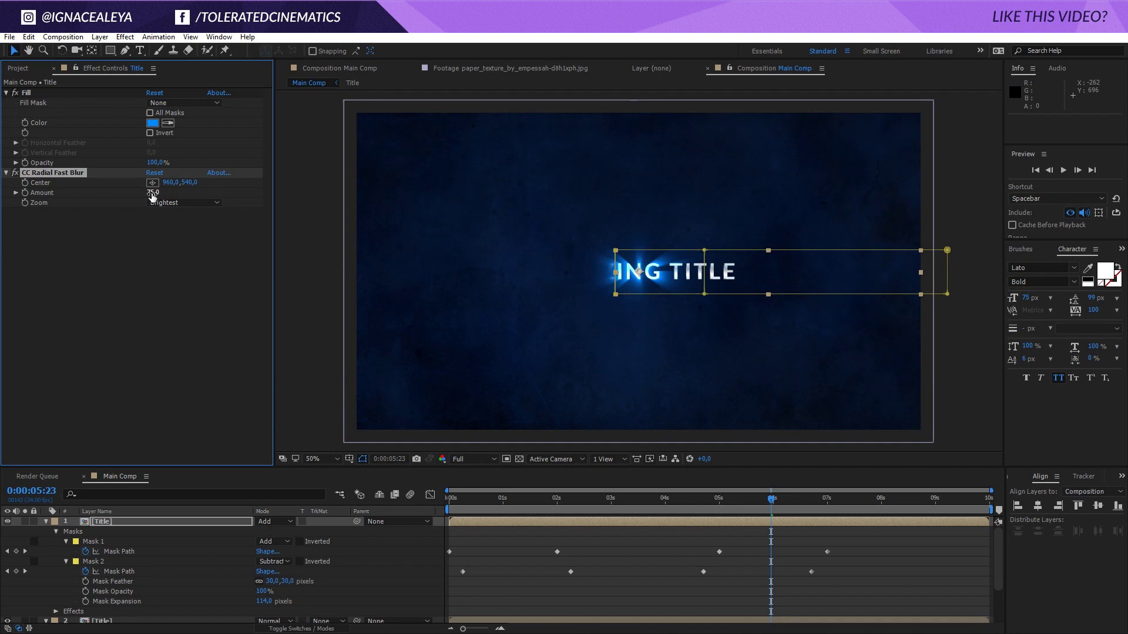
left_click(15, 174)
left_click(15, 173)
left_click(15, 174)
left_click(16, 173)
Step: Keyframe the CC Radial Fast Blur Amount at 75 on 0:00:03:11 and at 0 on 0:00:00:00 and 0:00:07:00
left_click(637, 498)
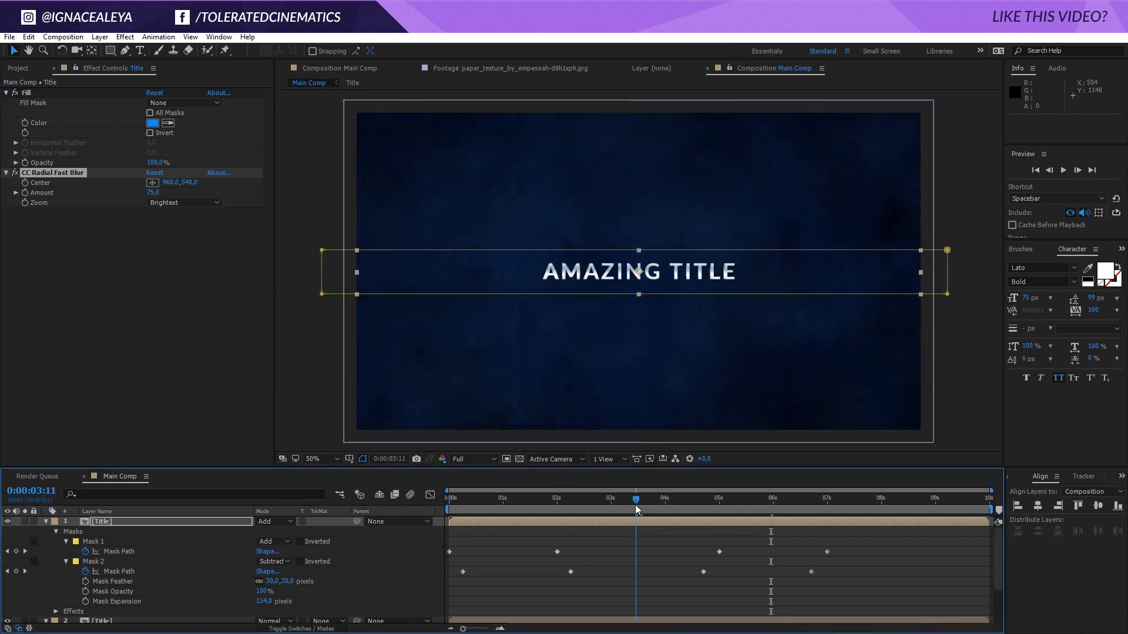
left_click(26, 198)
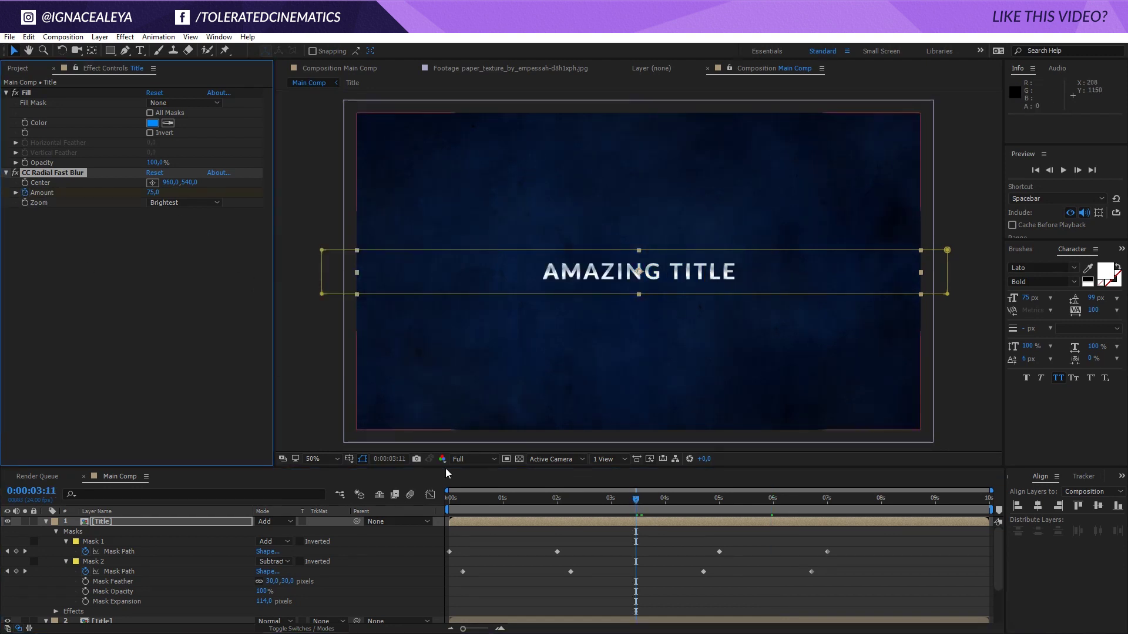
left_click(438, 517)
key("Home")
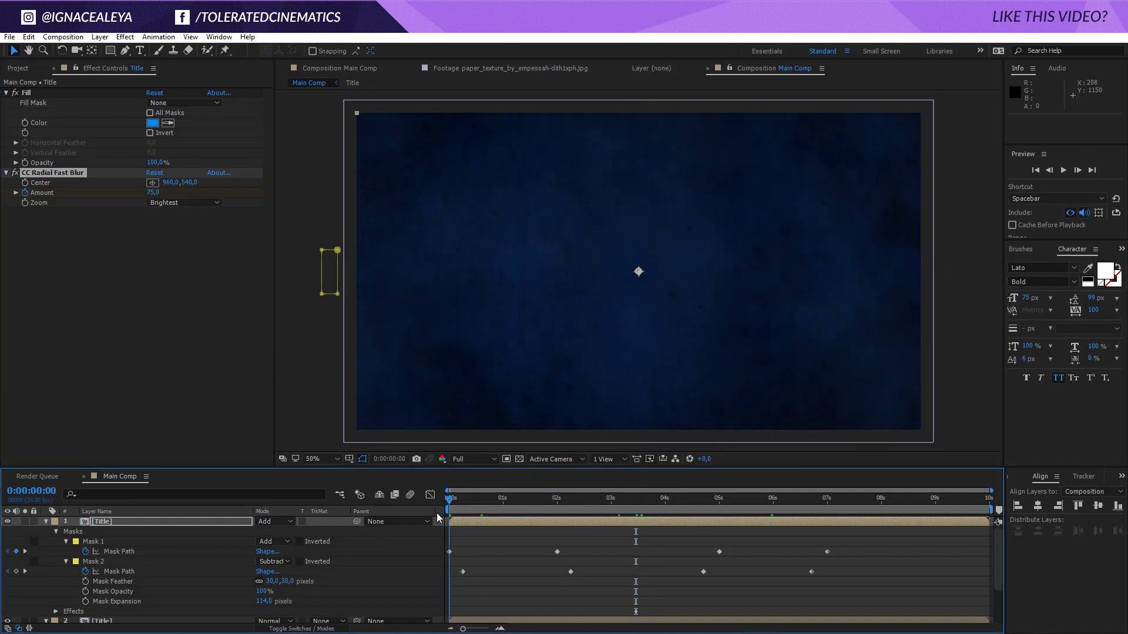
left_click(151, 192)
type("0")
key("Return")
left_click(828, 498)
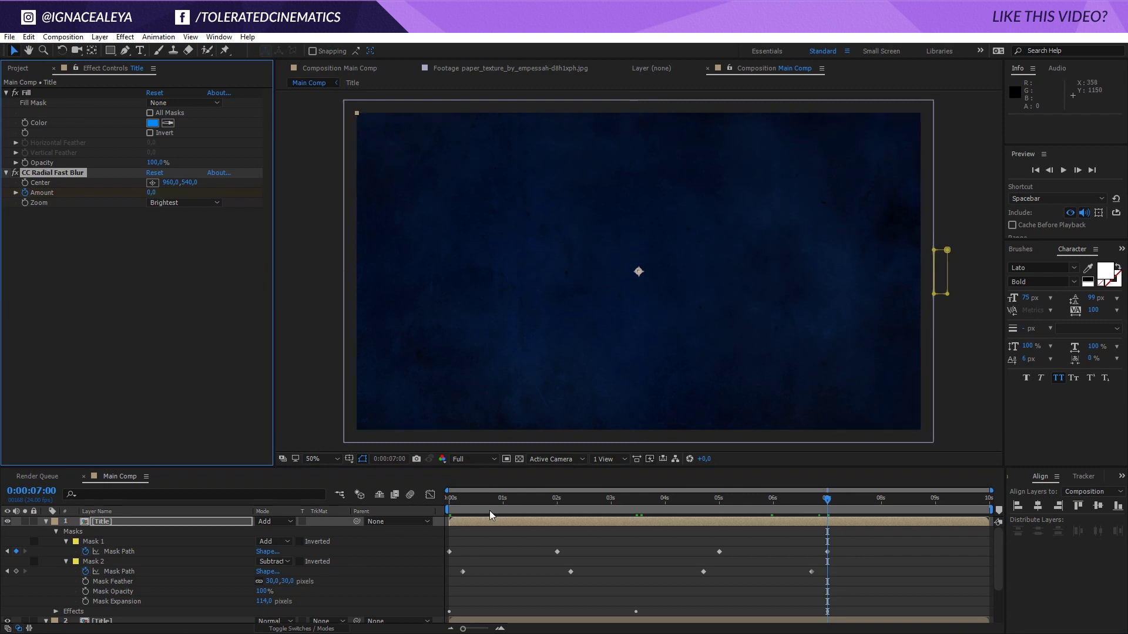
left_click_drag(453, 498, 512, 524)
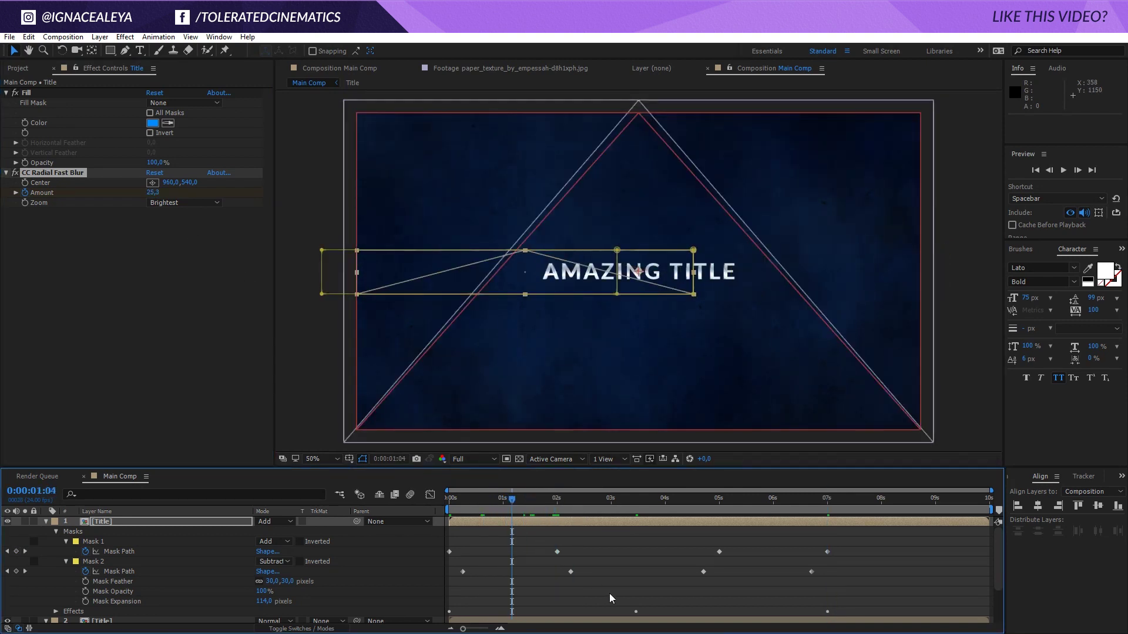
Step: Reveal the upper Title layer's keyframes and compress the three Amount keyframes so the last aligns with Mask 2's second Mask Path keyframe
left_click(101, 614)
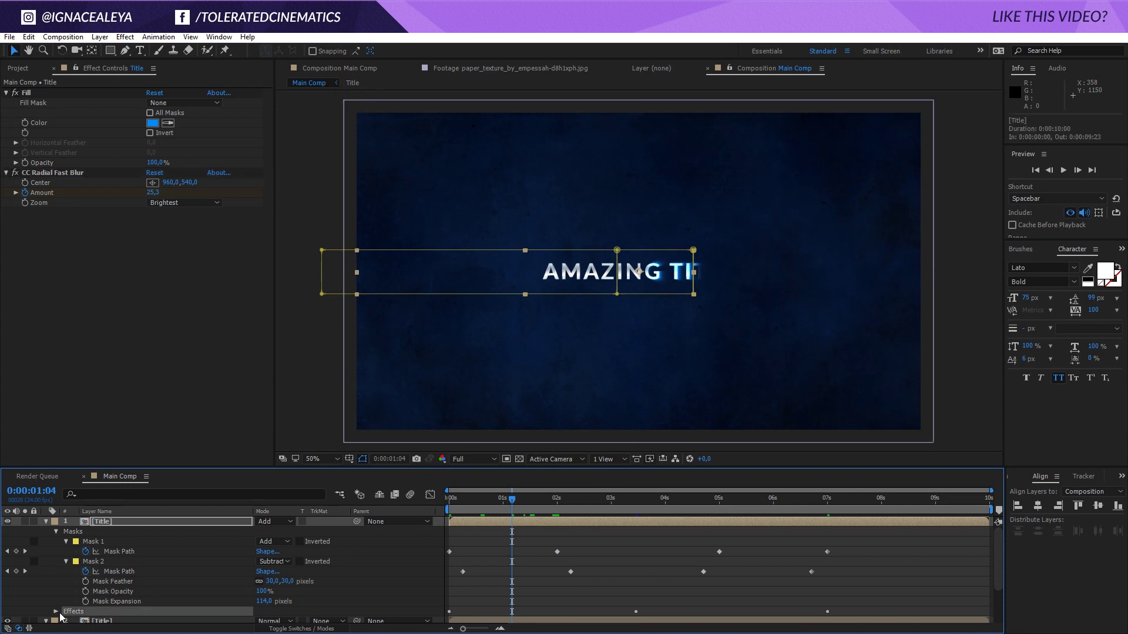
key("u")
key("u")
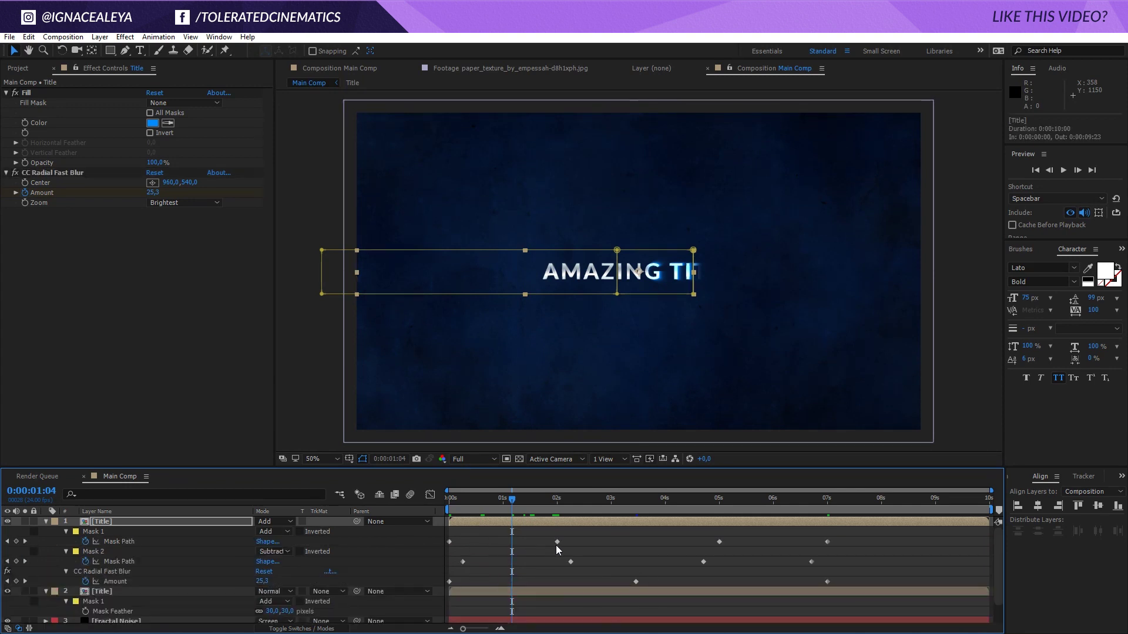
left_click_drag(850, 577, 453, 583)
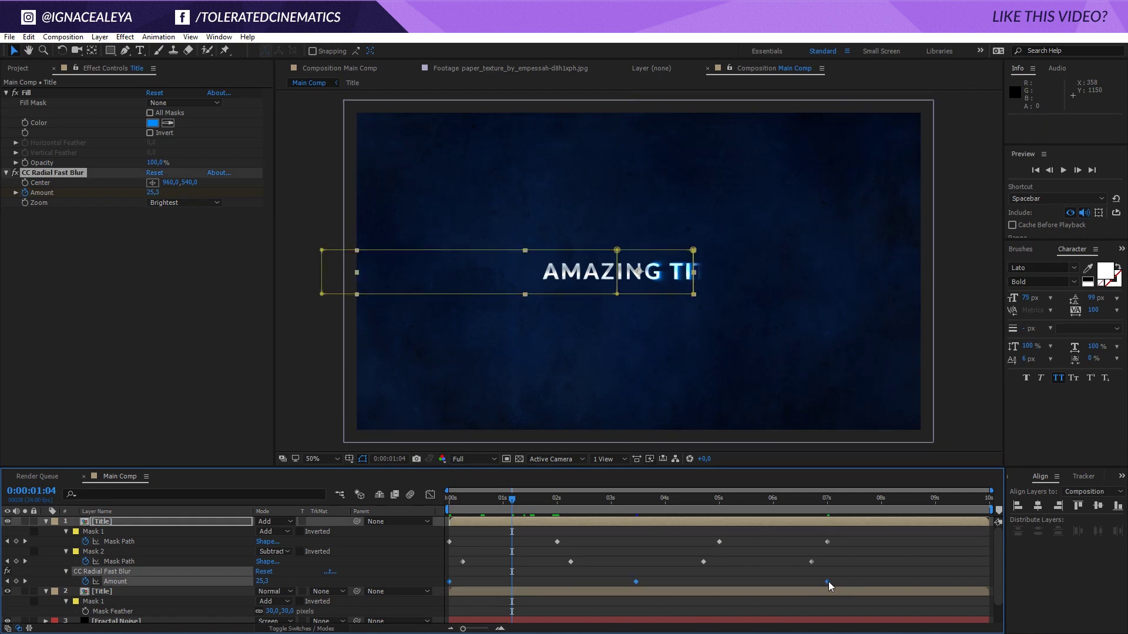
left_click_drag(653, 581, 571, 582)
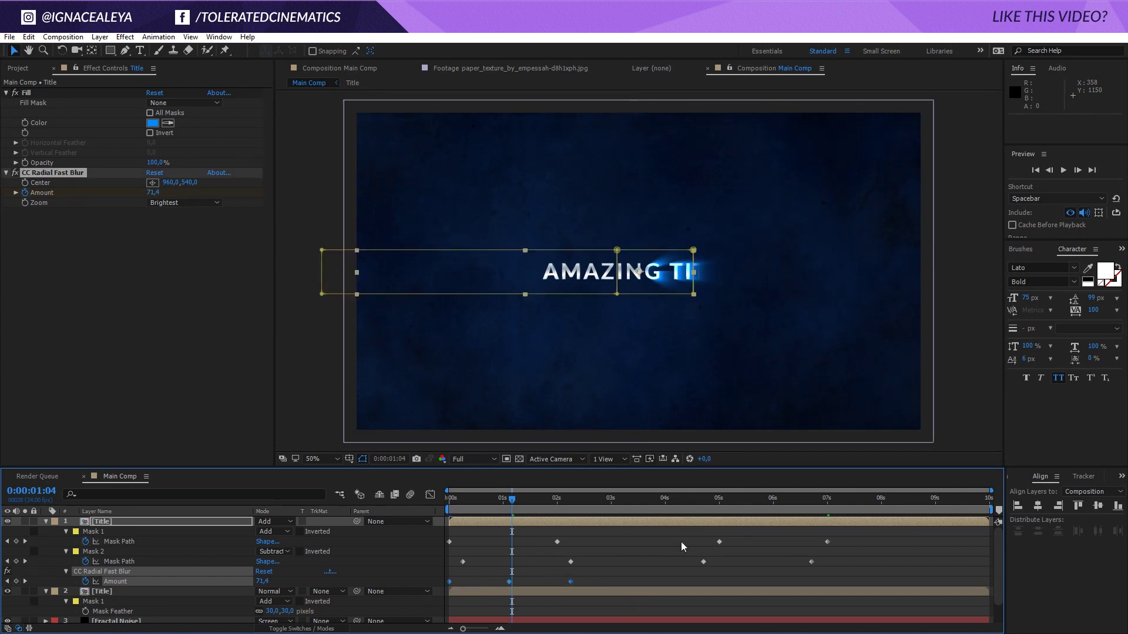
Step: Paste a copy of the three CC Radial Fast Blur Amount keyframes at 0:00:04:17
key("ctrl+c")
left_click_drag(695, 499, 703, 499)
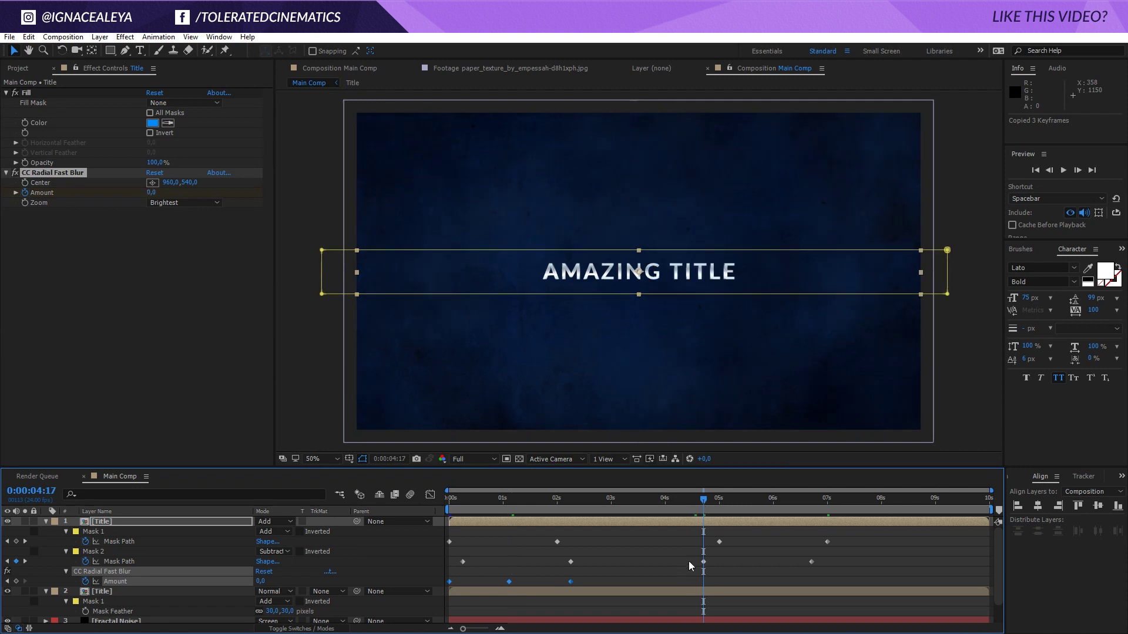
key("ctrl+v")
Step: Try to compress the pasted Amount keyframes to end at Mask 2's last Mask Path keyframe, undo it, and preview the glow
left_click_drag(826, 582, 654, 588)
left_click_drag(829, 580, 812, 602)
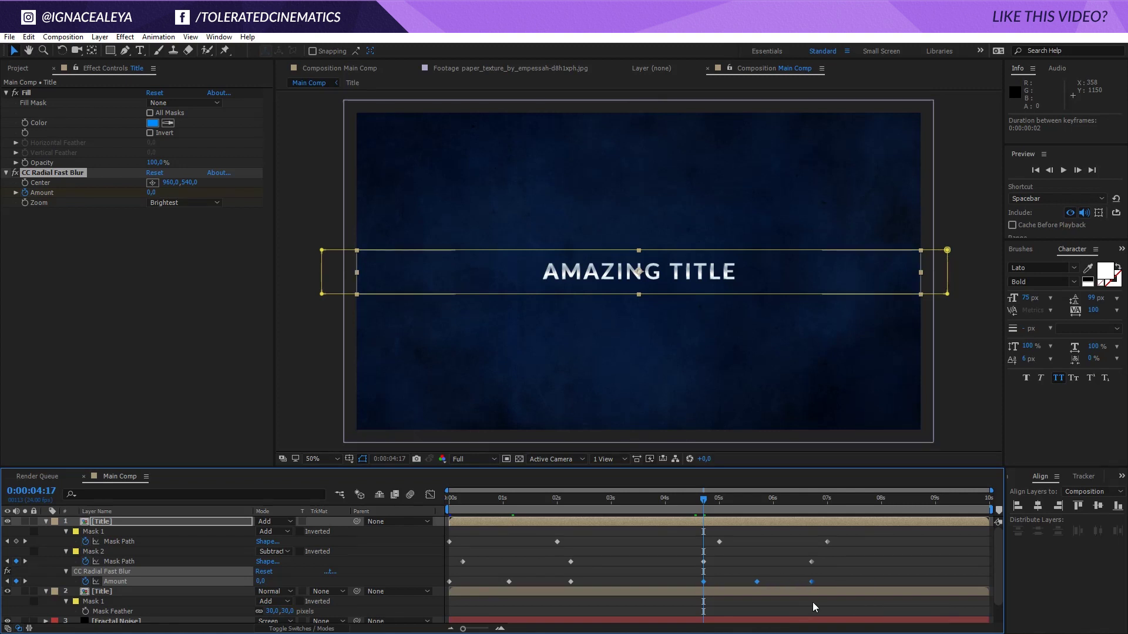
key("ctrl+z")
key("space")
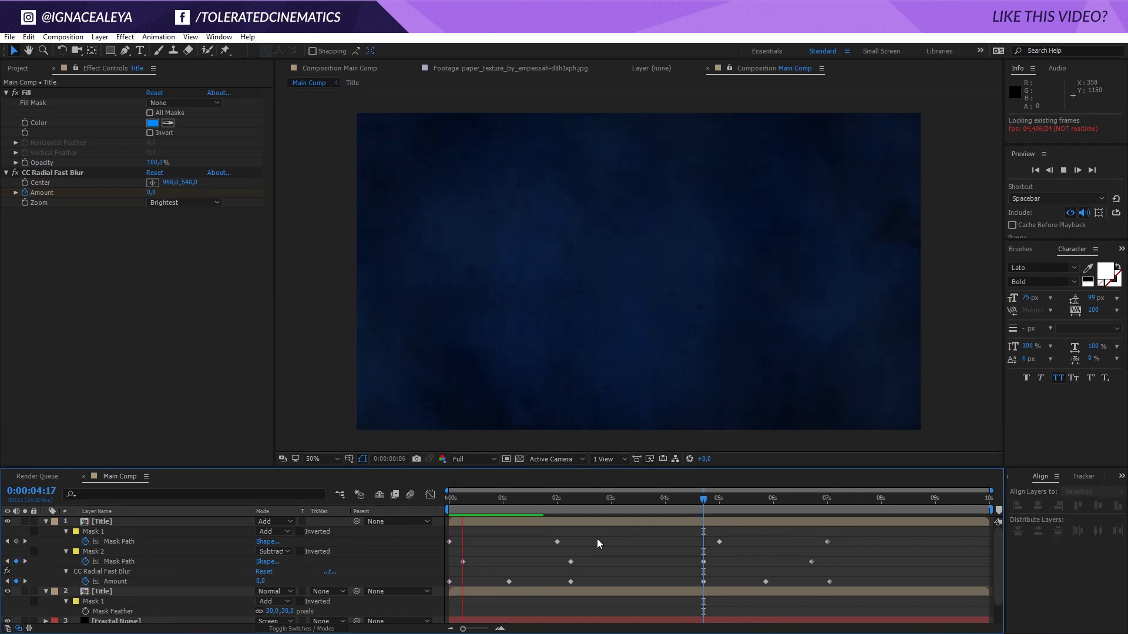
mouse_move(502, 506)
left_mouse_down()
mouse_move(478, 503)
mouse_move(503, 519)
left_mouse_up()
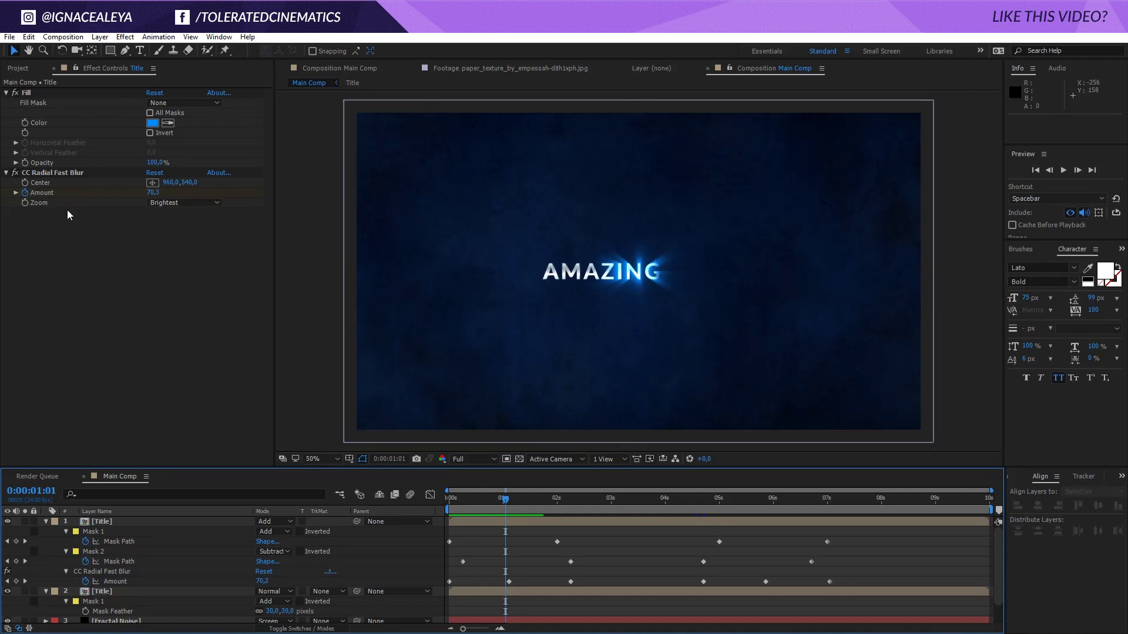
Step: Keyframe the CC Radial Fast Blur Center at -96, 538 on 0:00:00:00 and 1970, 546 on 0:00:02:06, and preview the animation
left_click(447, 500)
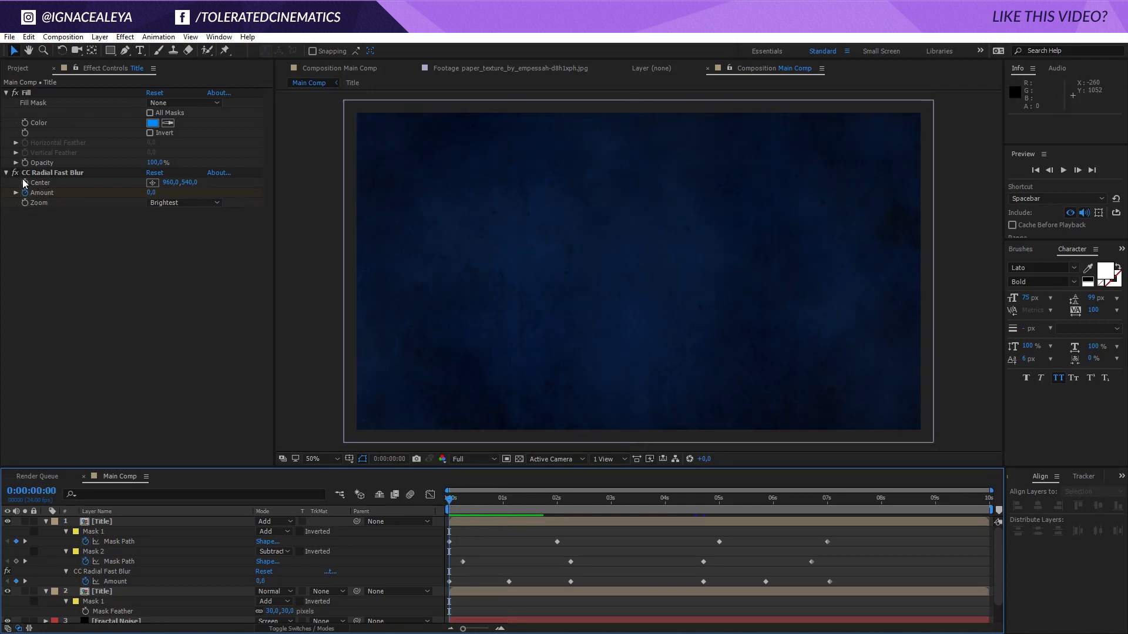
left_click(136, 195)
left_click(152, 182)
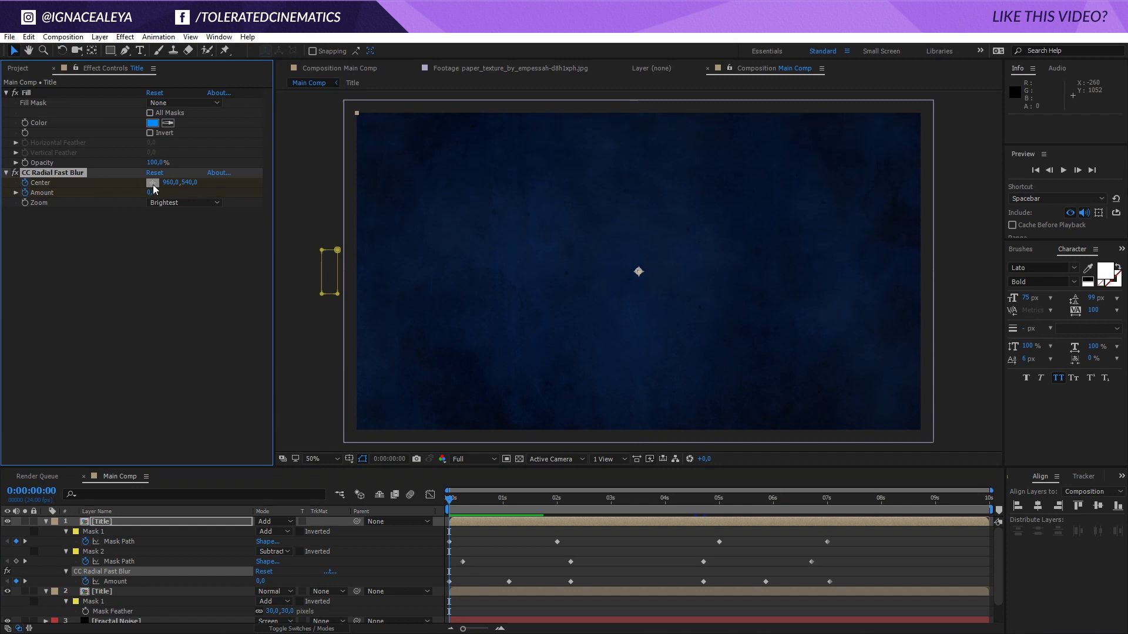
left_click(329, 271)
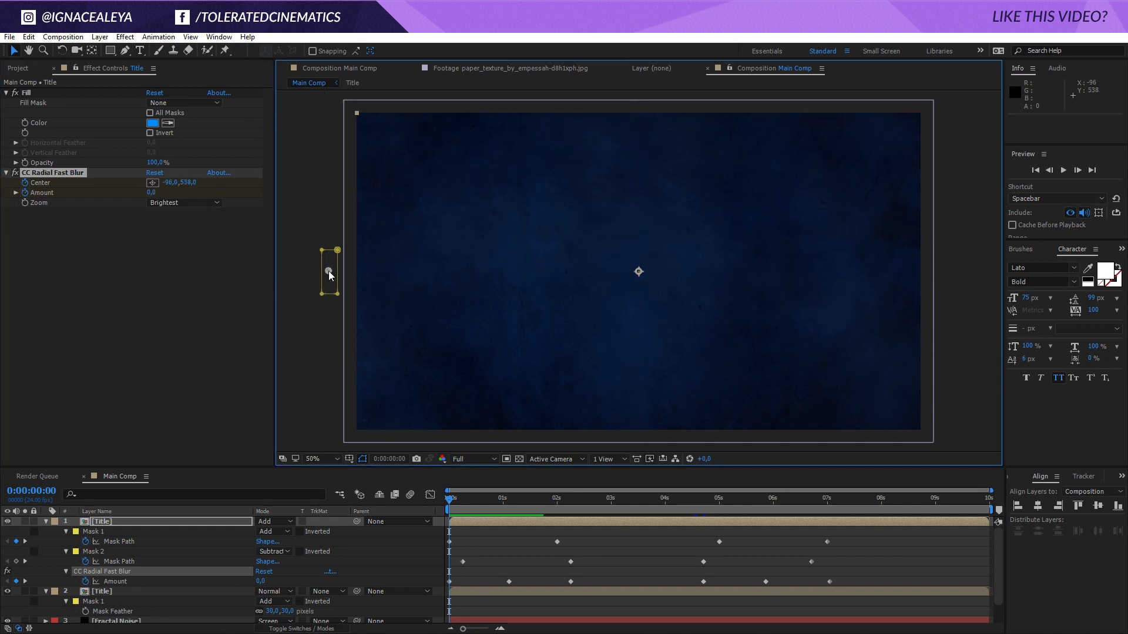
left_click_drag(513, 501, 570, 524)
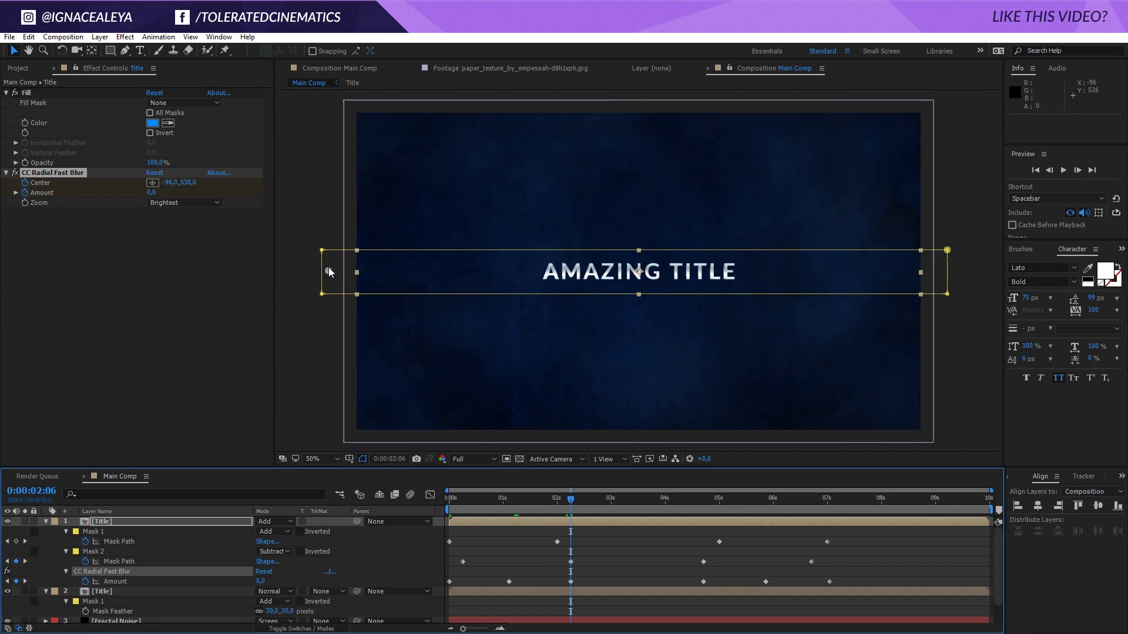
left_click_drag(328, 272, 934, 273)
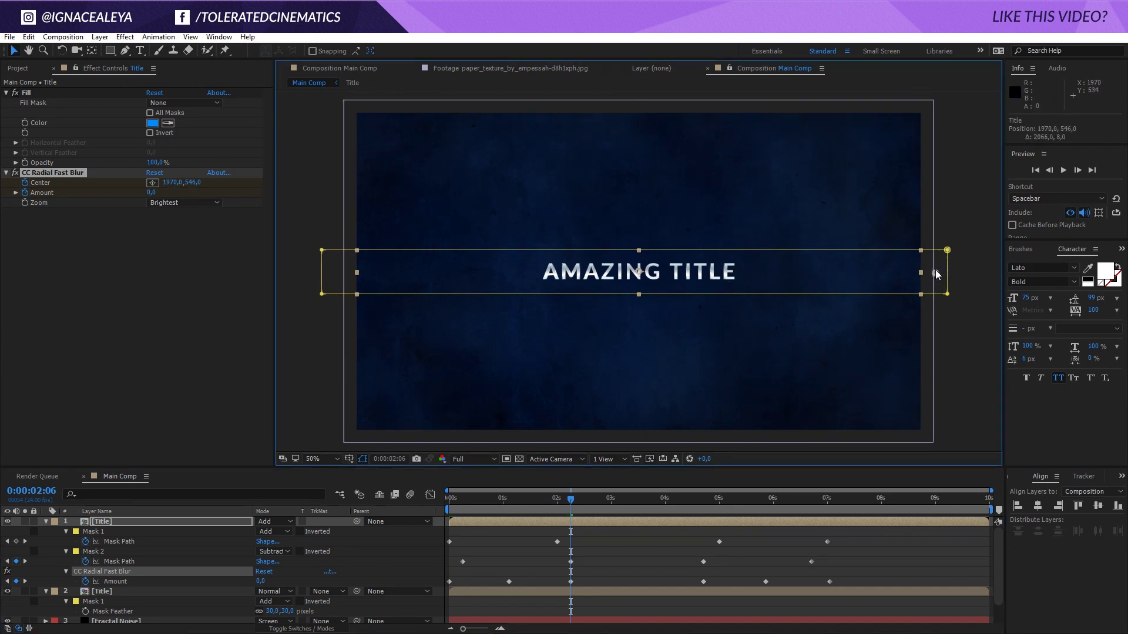
left_click(635, 559)
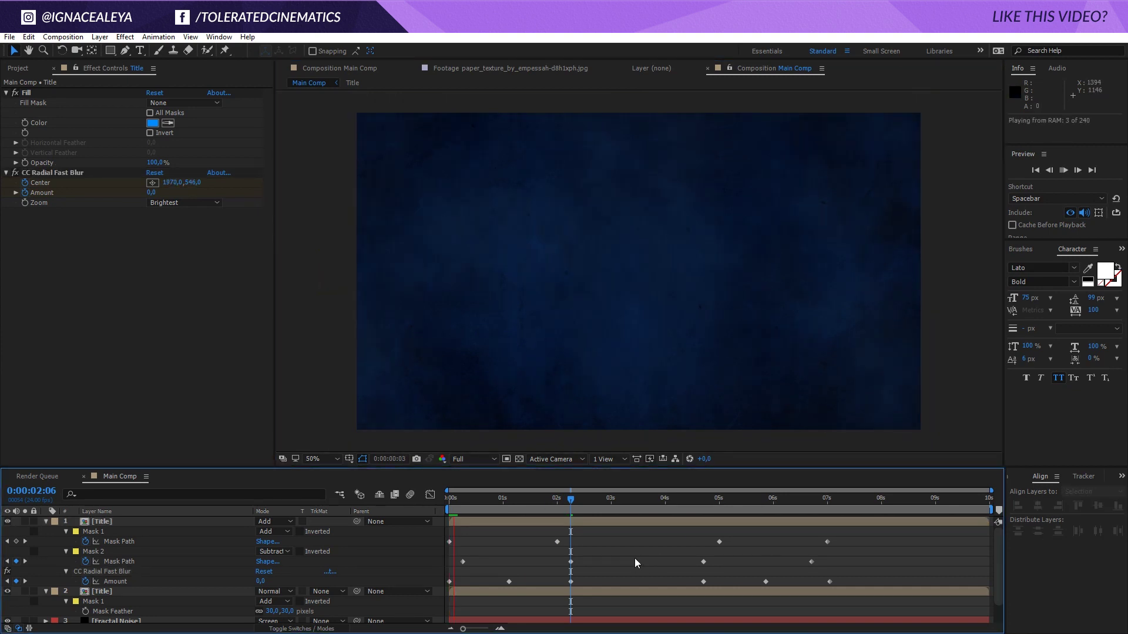
left_click(491, 498)
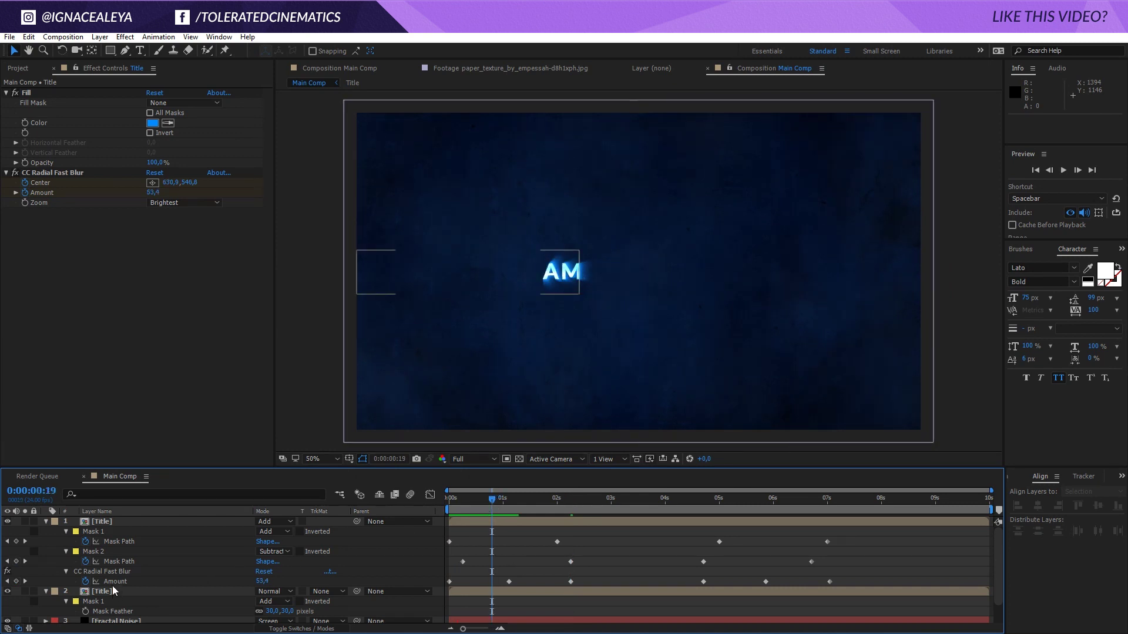
Step: Reveal the upper Title layer's modified properties and add a Center keyframe at 982.7, 537.9 on 0:00:01:02
left_click(125, 522)
key("u")
key("u")
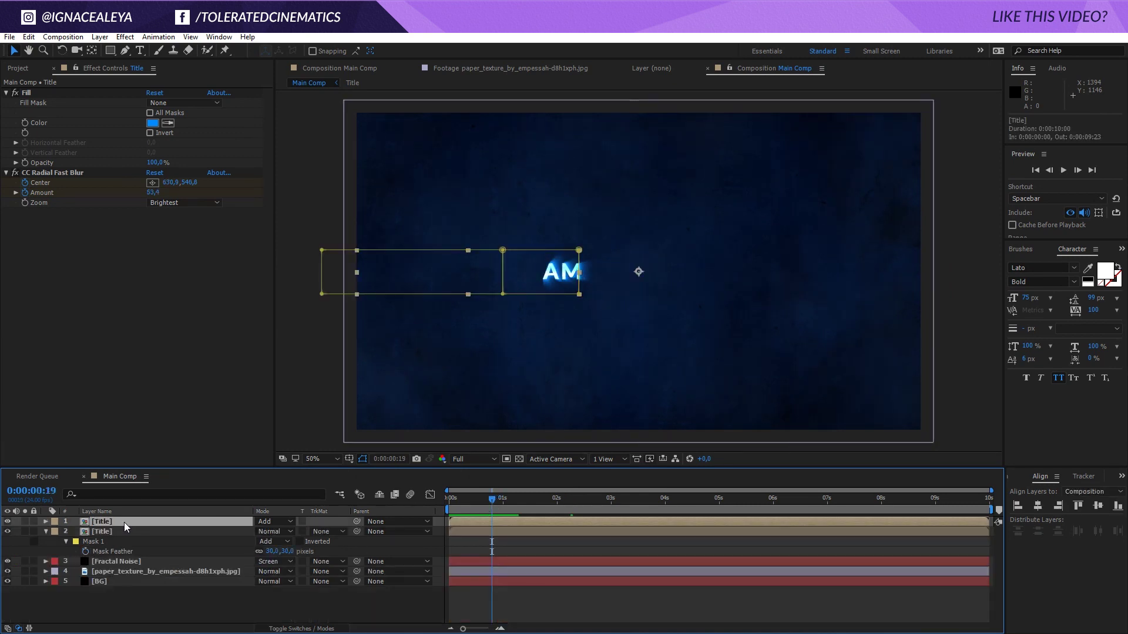
scroll(583, 574, "down", 3)
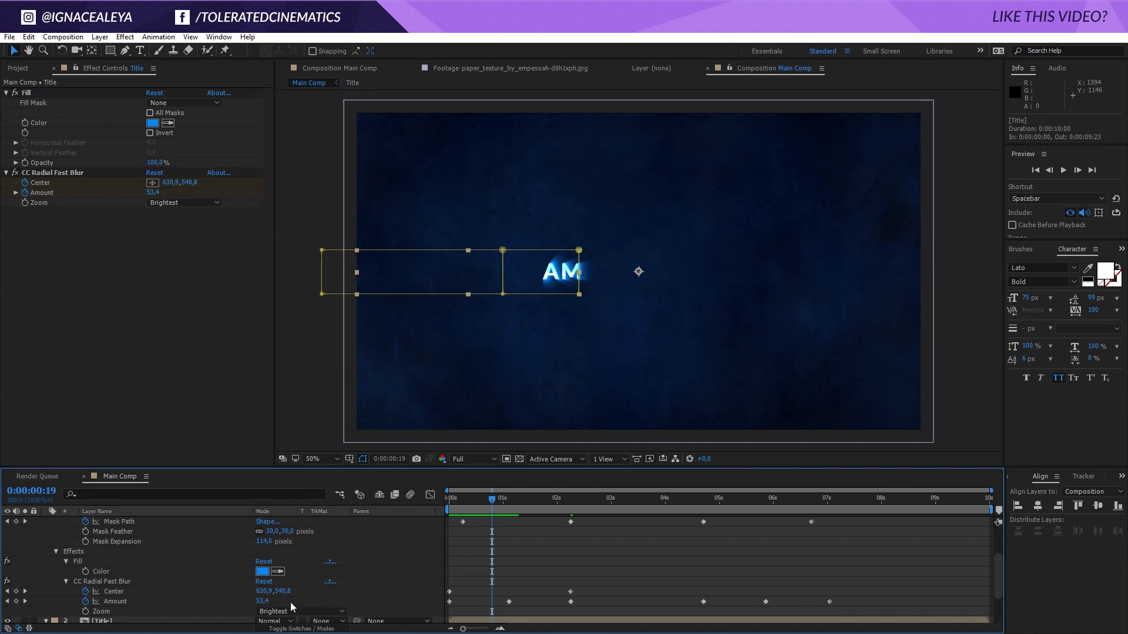
left_click(130, 582)
left_click(182, 591)
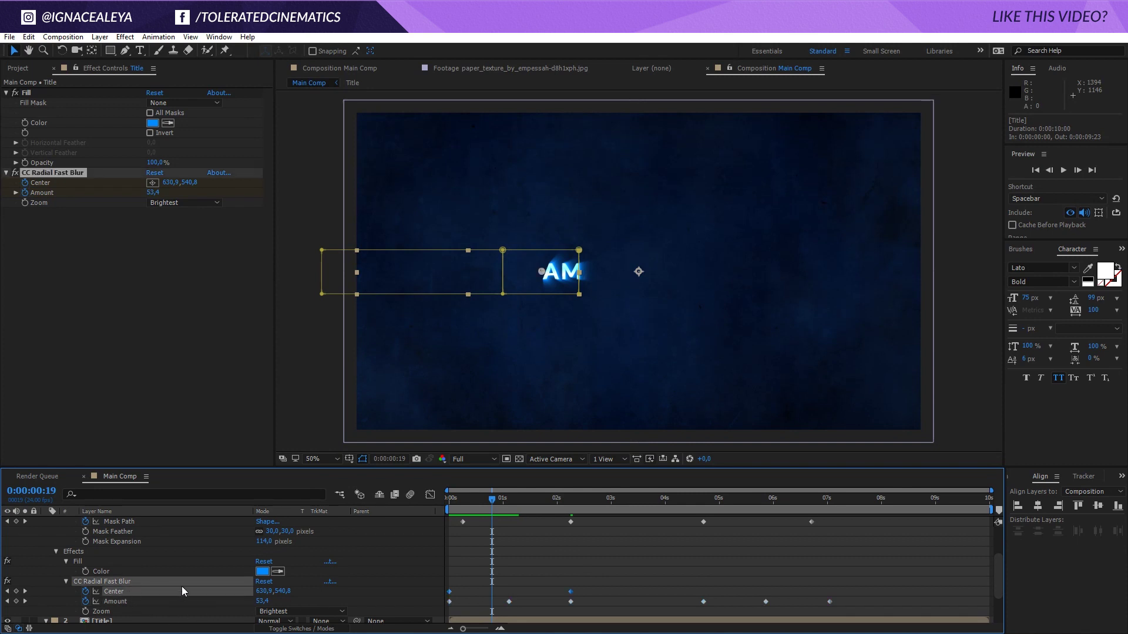
left_click_drag(492, 498, 507, 500)
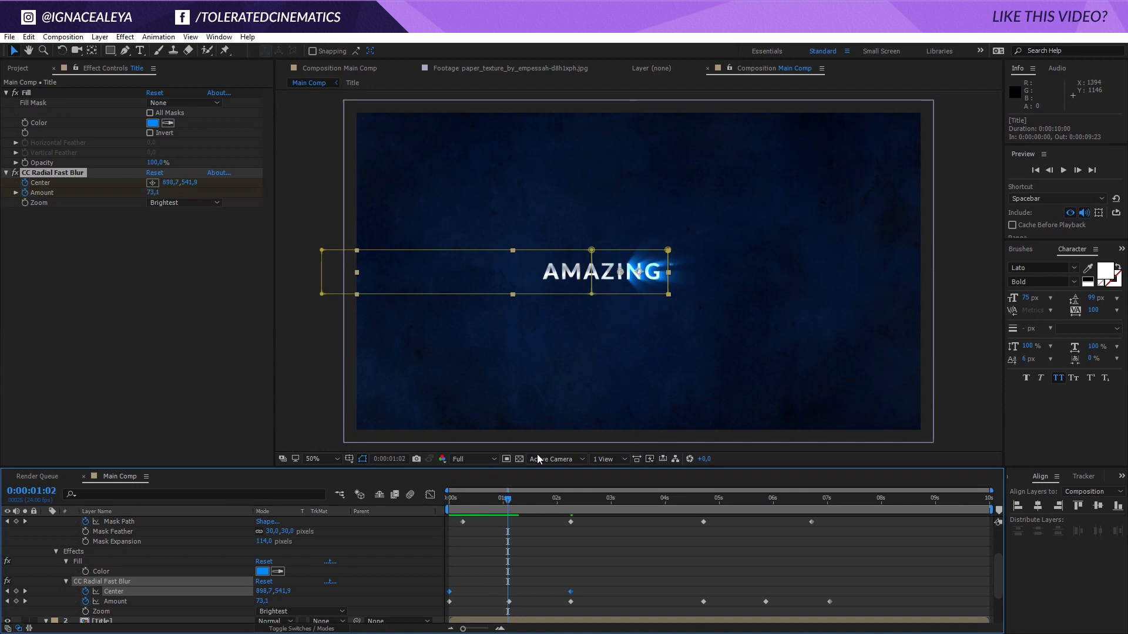
left_click_drag(620, 271, 645, 270)
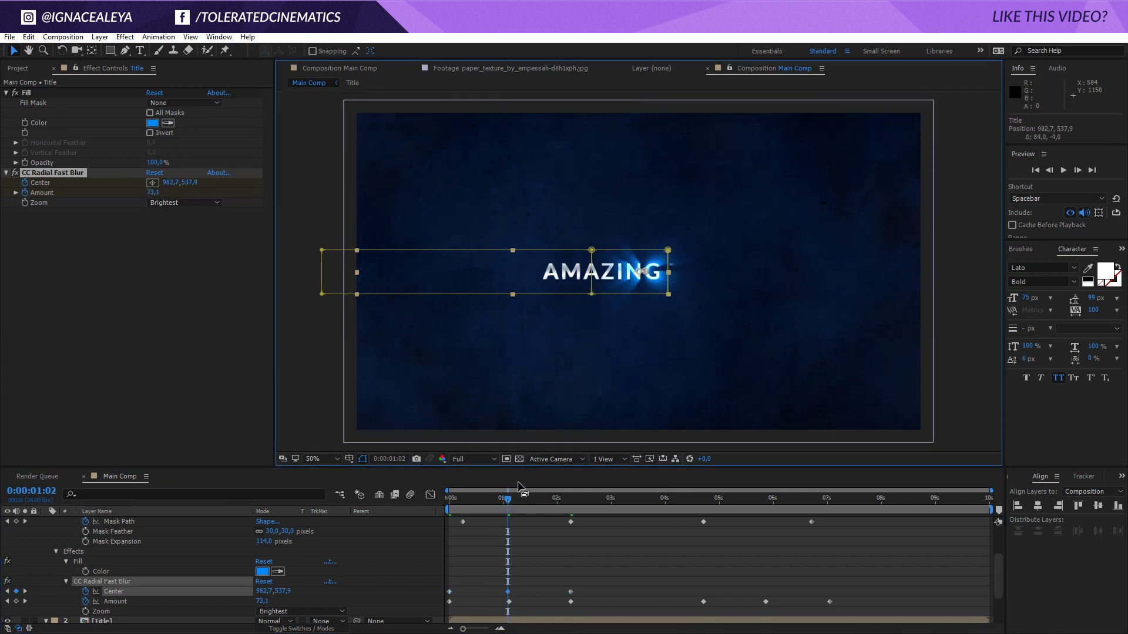
Step: Scrub and play back the title's reveal to check how the glow follows the wipe edge
mouse_move(509, 499)
left_mouse_down()
mouse_move(485, 500)
mouse_move(534, 500)
mouse_move(497, 501)
left_mouse_up()
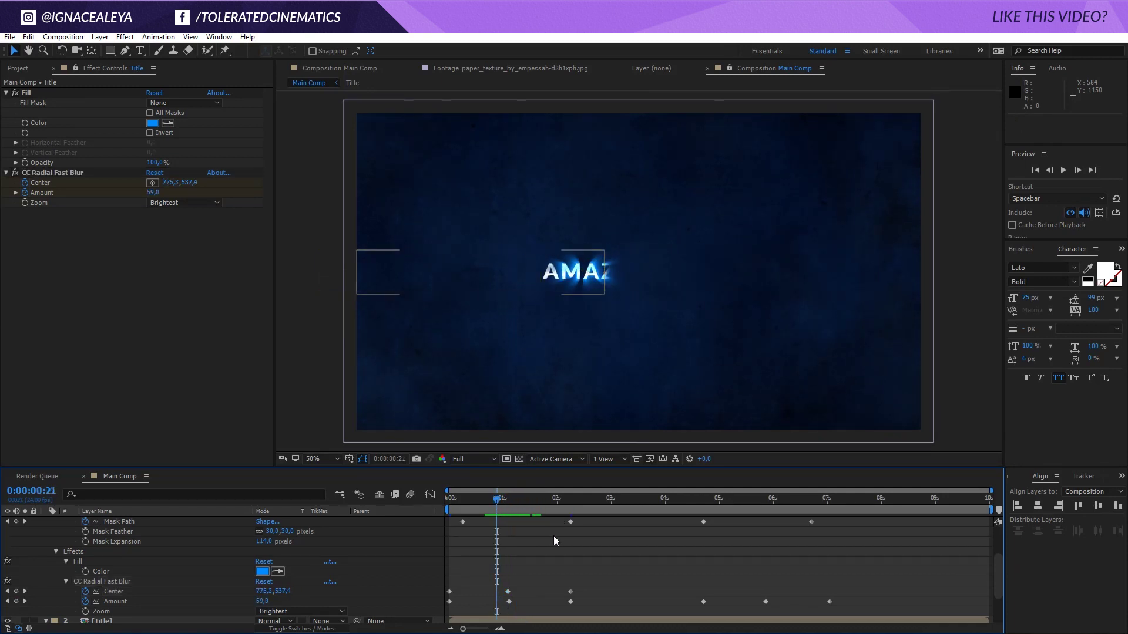
key("space")
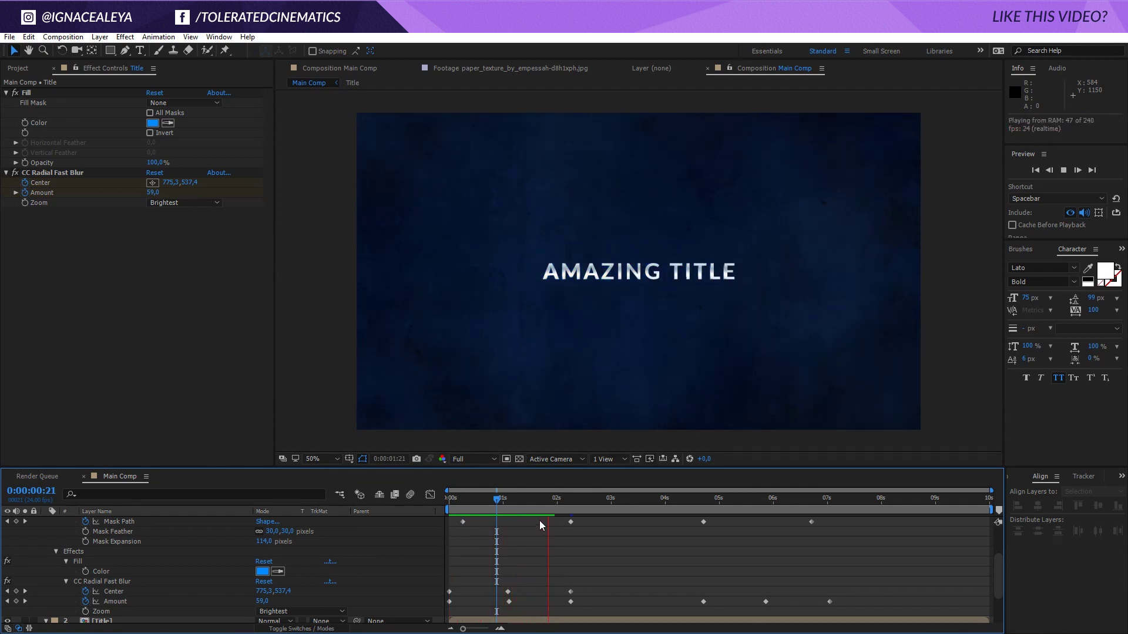
left_click(483, 501)
key("k")
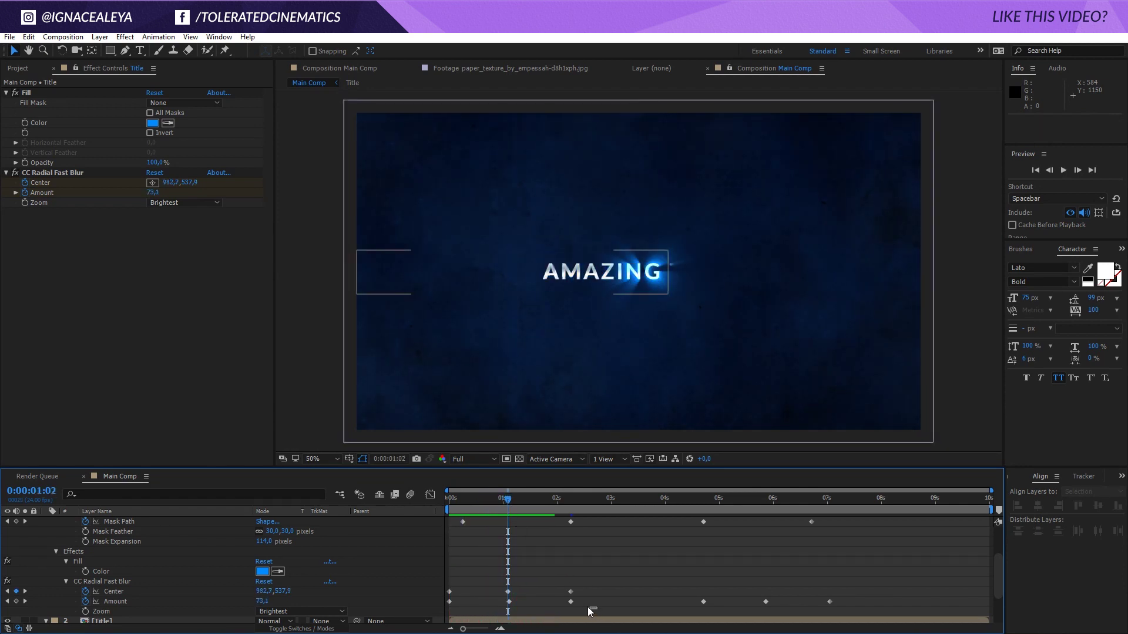
Step: Stretch the upper Title layer's reveal keyframes to about 0:00:03:15, stretch the wipe-off keyframes to the composition's end, and preview
left_click_drag(594, 609, 426, 529)
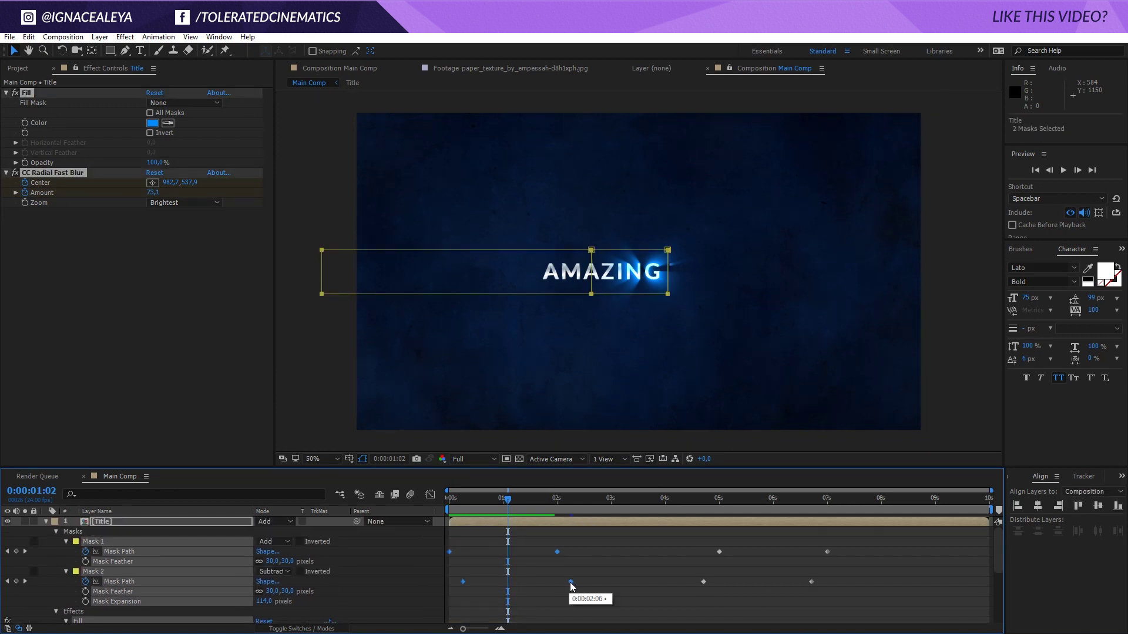
left_click_drag(570, 583, 644, 589)
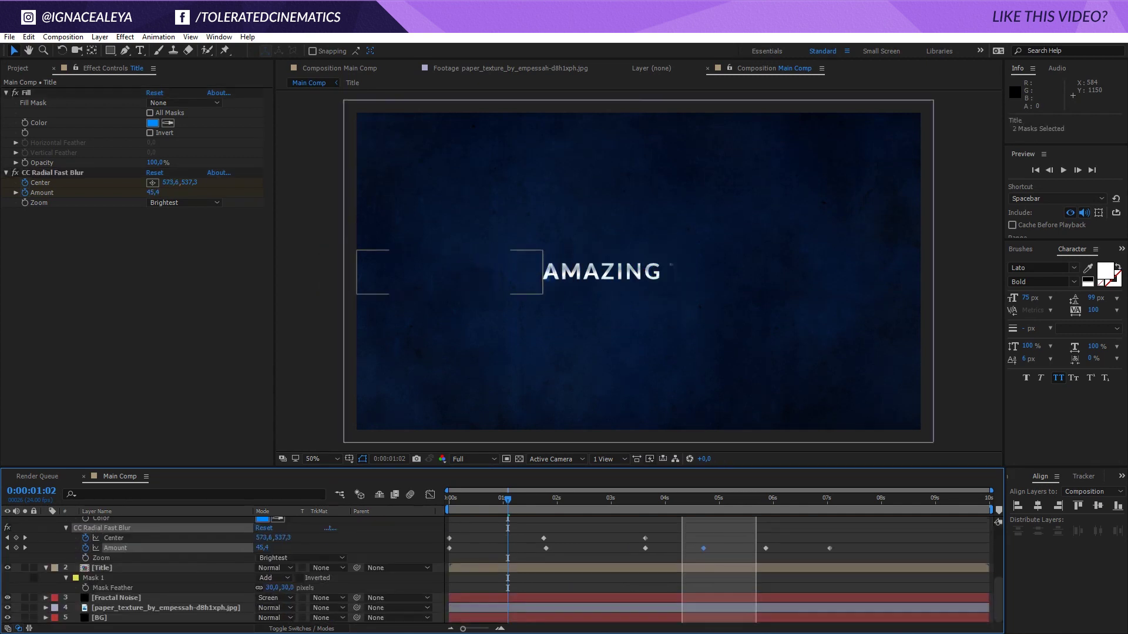
left_click_drag(756, 622, 861, 594)
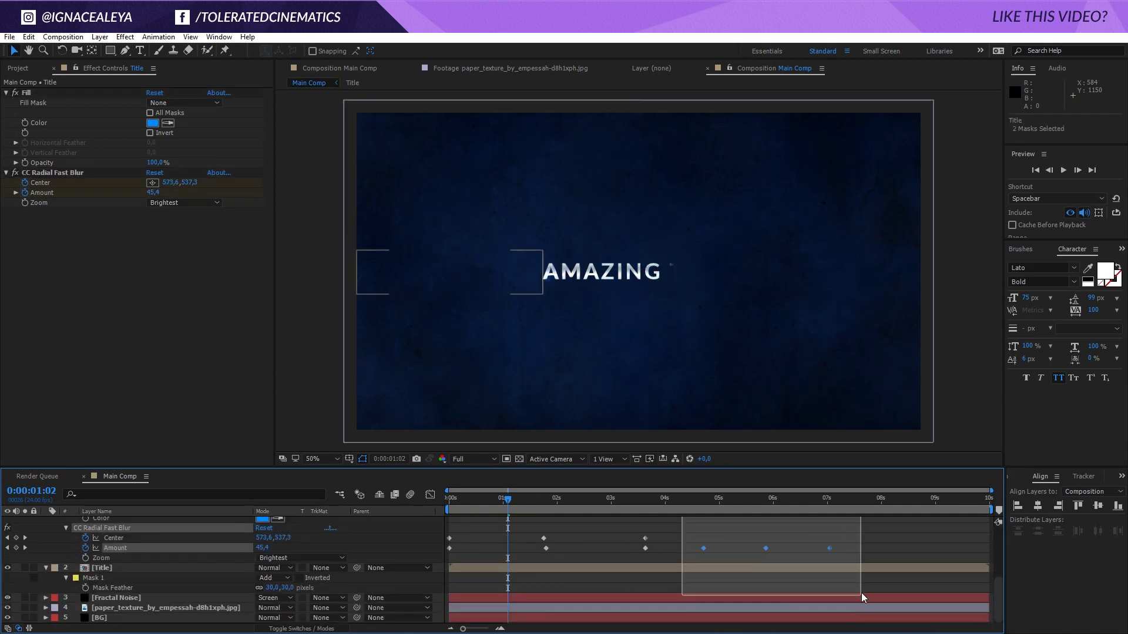
left_click_drag(830, 549, 988, 549)
scroll(945, 564, "up", 3)
left_click(897, 573)
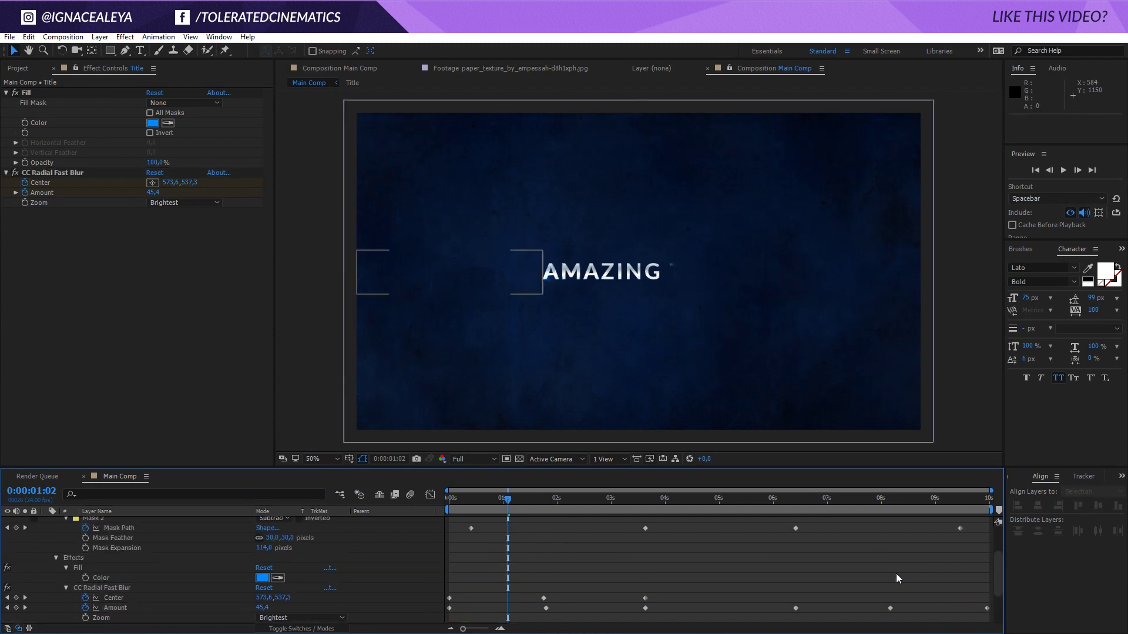
key("space")
key("space")
Step: Reveal the lower Title layer's Mask Path and move its second keyframe to about 0:00:03:15
scroll(499, 538, "down", 3)
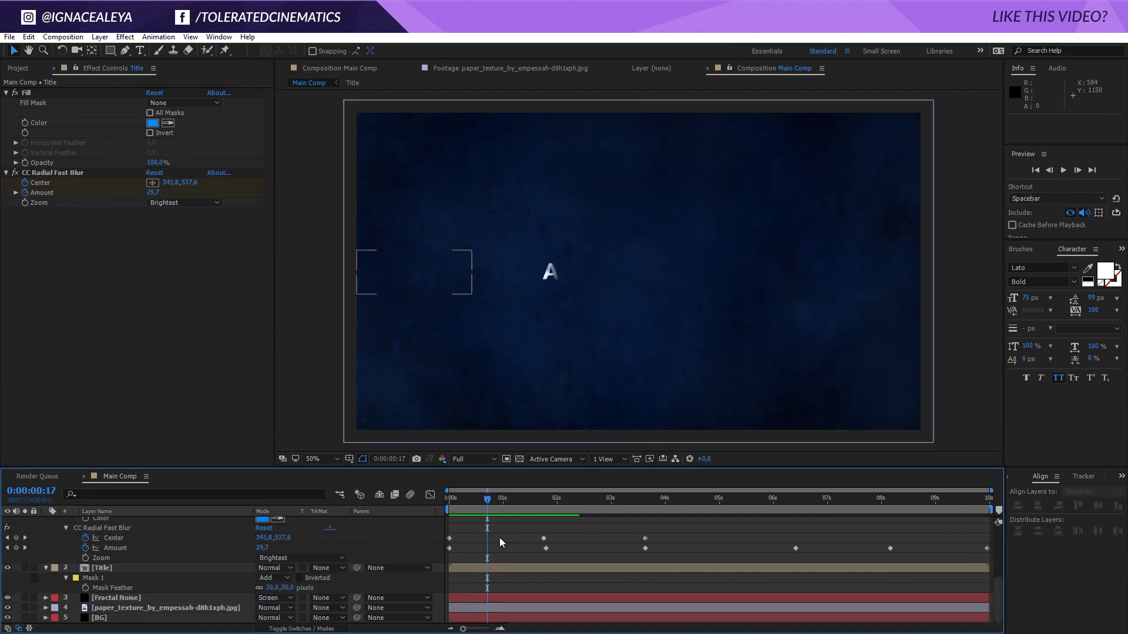
left_click(481, 568)
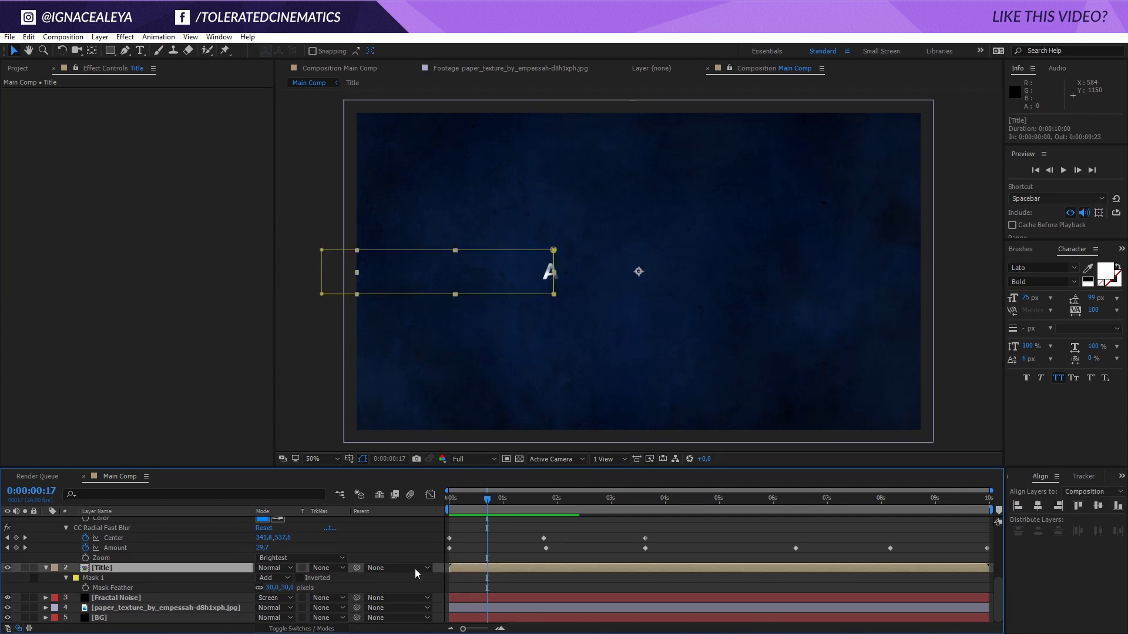
key("m")
left_click(557, 588)
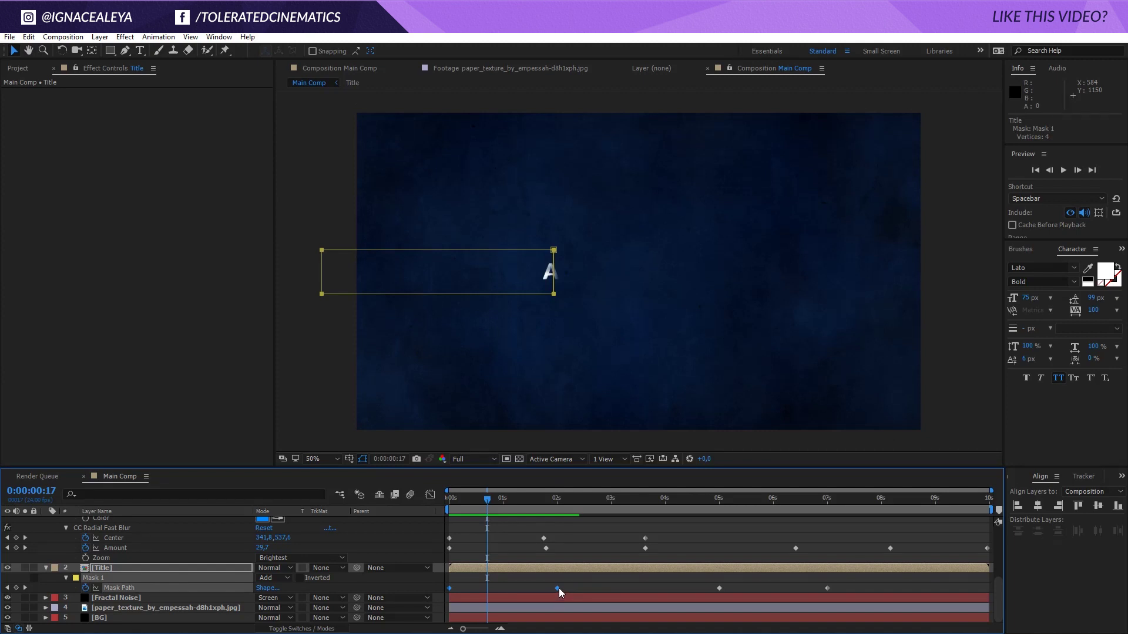
left_click_drag(620, 593, 649, 597)
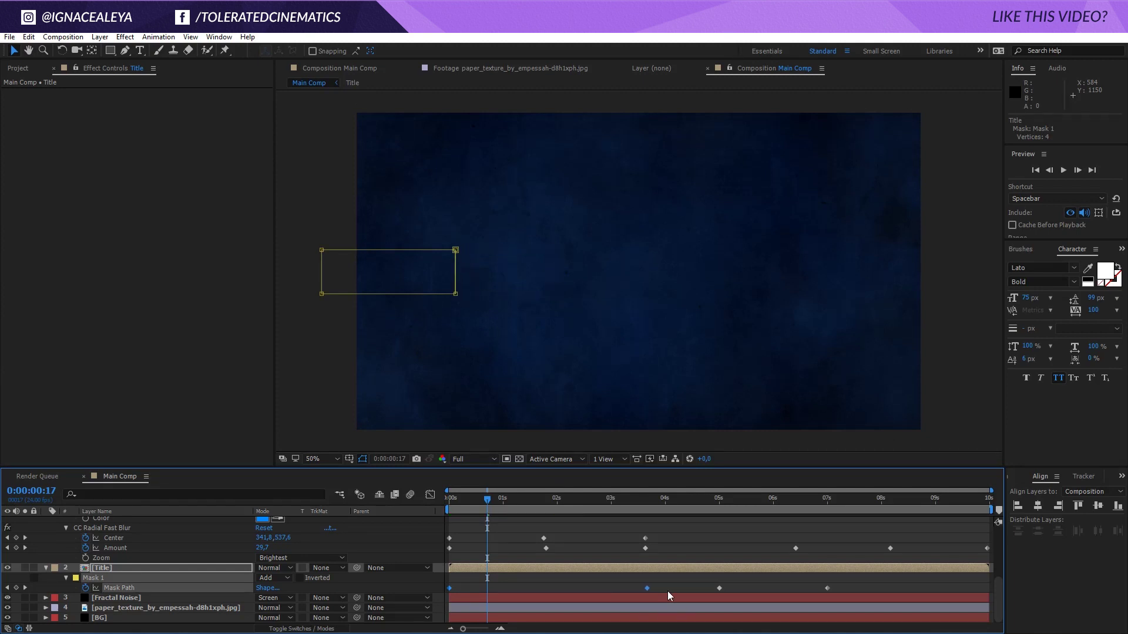
Step: Align the lower Title layer's second Mask Path keyframe with Mask 1's second keyframe on the upper Title layer at 0:00:03:06
scroll(667, 591, "up", 3)
scroll(680, 586, "up", 1)
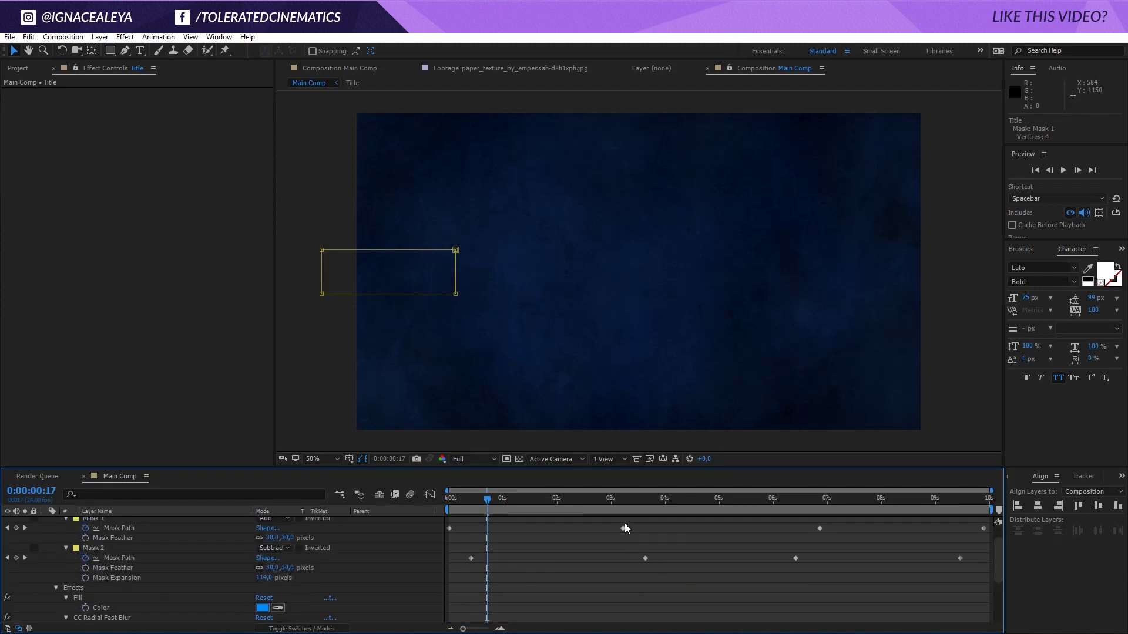
scroll(622, 529, "down", 5)
left_click(610, 503)
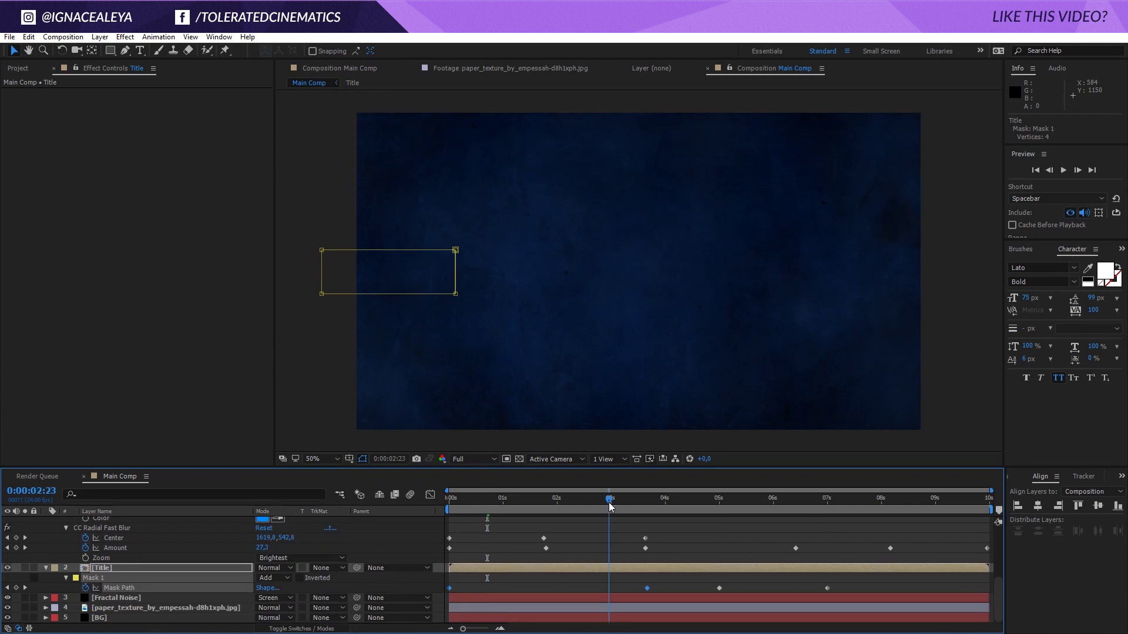
left_click_drag(610, 506, 624, 509)
scroll(623, 539, "up", 5)
scroll(615, 576, "down", 5)
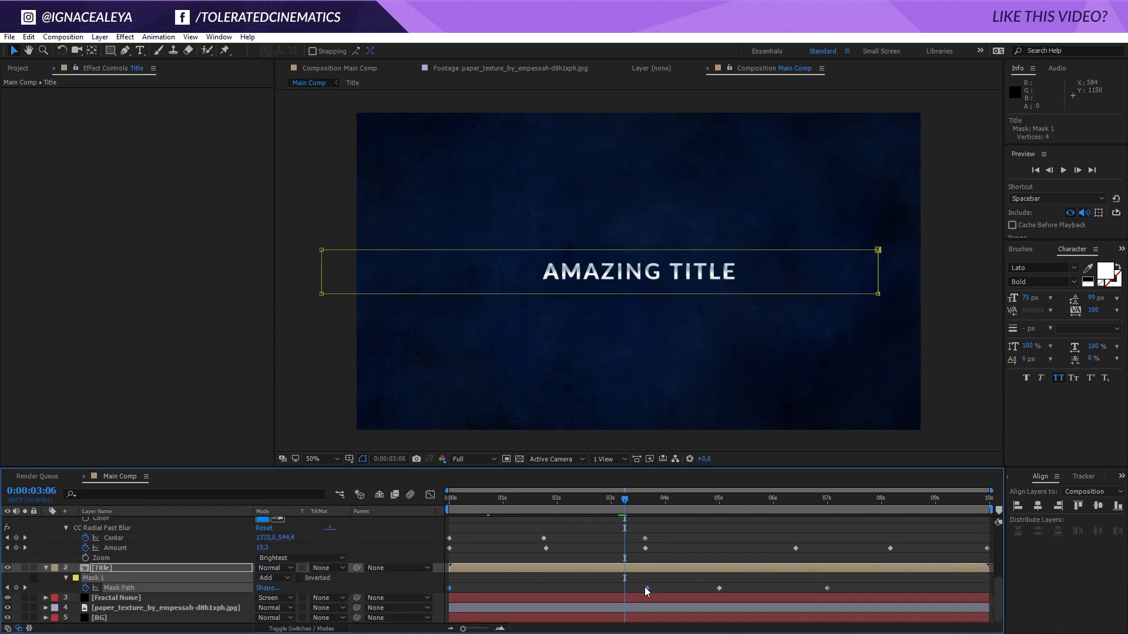
left_click_drag(645, 588, 622, 589)
scroll(692, 545, "up", 3)
scroll(682, 545, "down", 3)
Step: Stretch the lower Title layer's last two Mask Path keyframes to 0:00:06:20 and the composition's end, and preview the slower animation
left_click(792, 509)
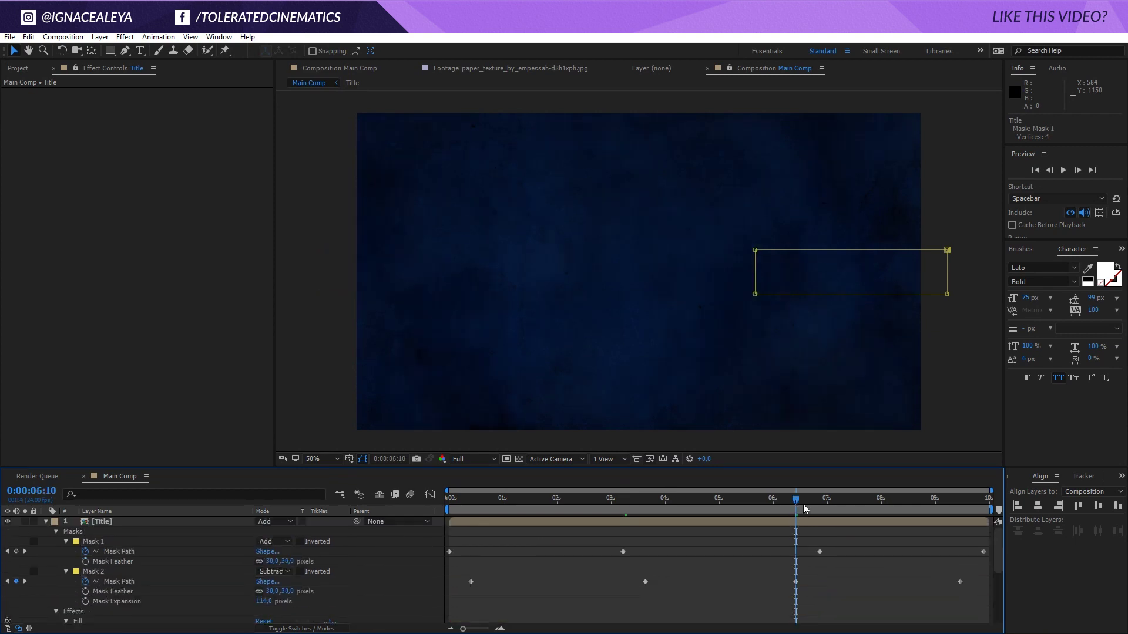
left_click_drag(804, 509, 819, 507)
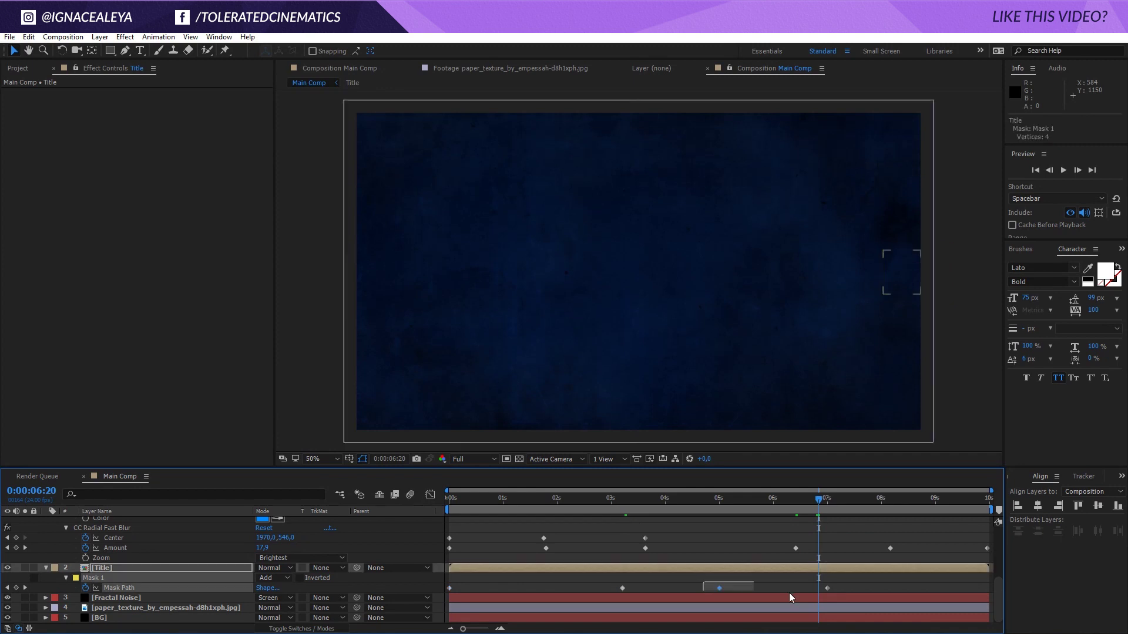
left_click_drag(705, 583, 989, 591)
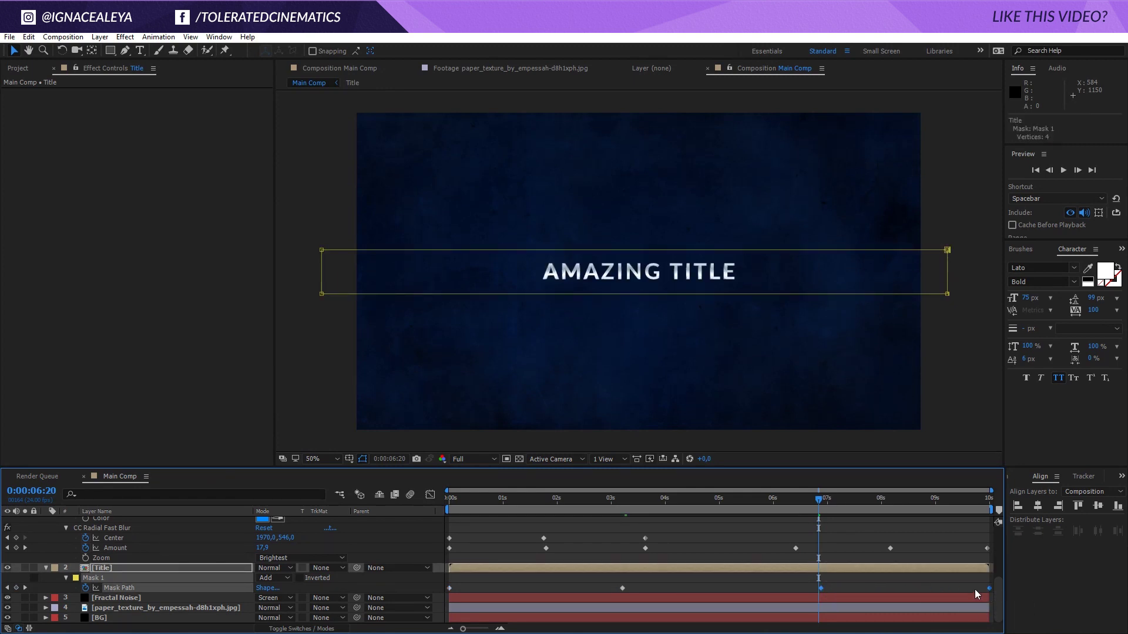
left_click(975, 590)
key("space")
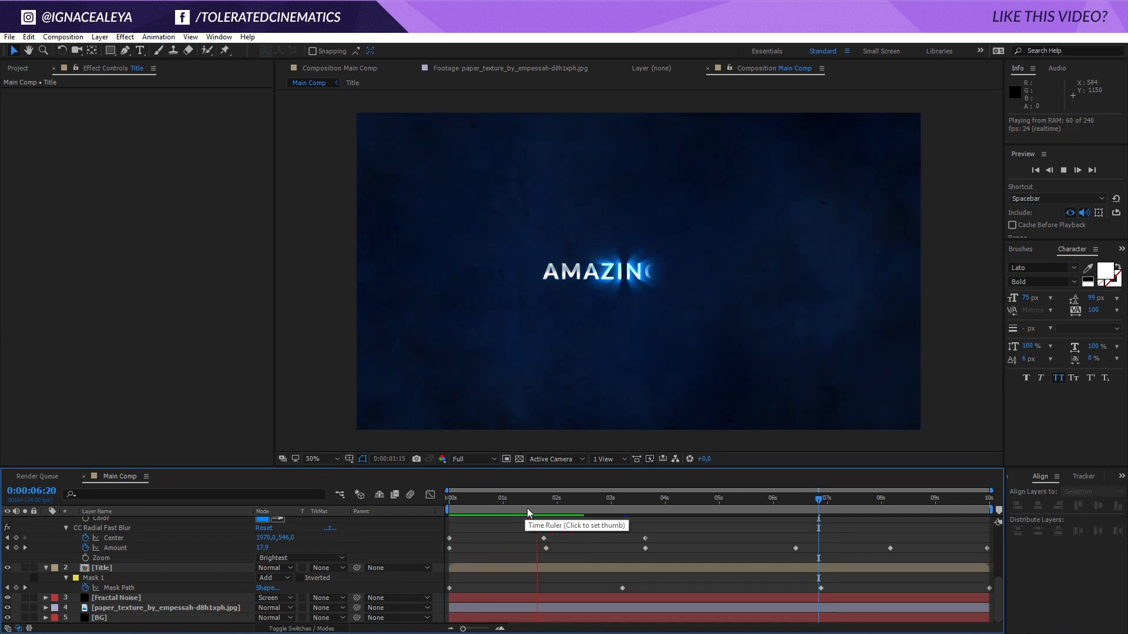
left_click(483, 501)
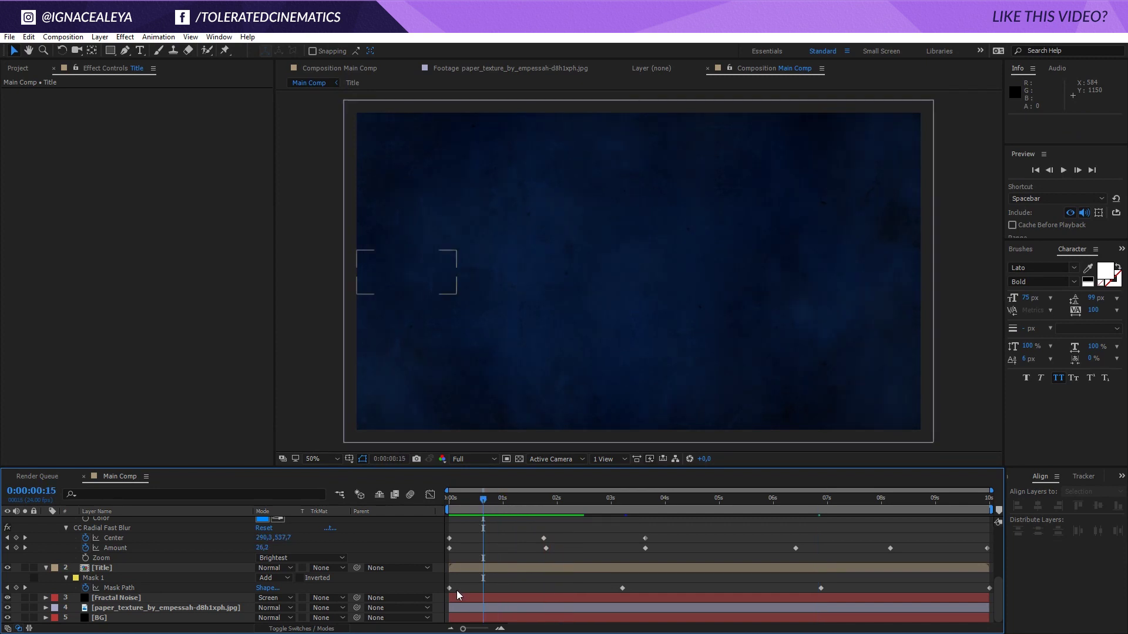
Step: Try Easy Ease on the opening keyframes of both Title layers' mask paths and the CC Radial Fast Blur
left_click_drag(461, 590, 492, 577)
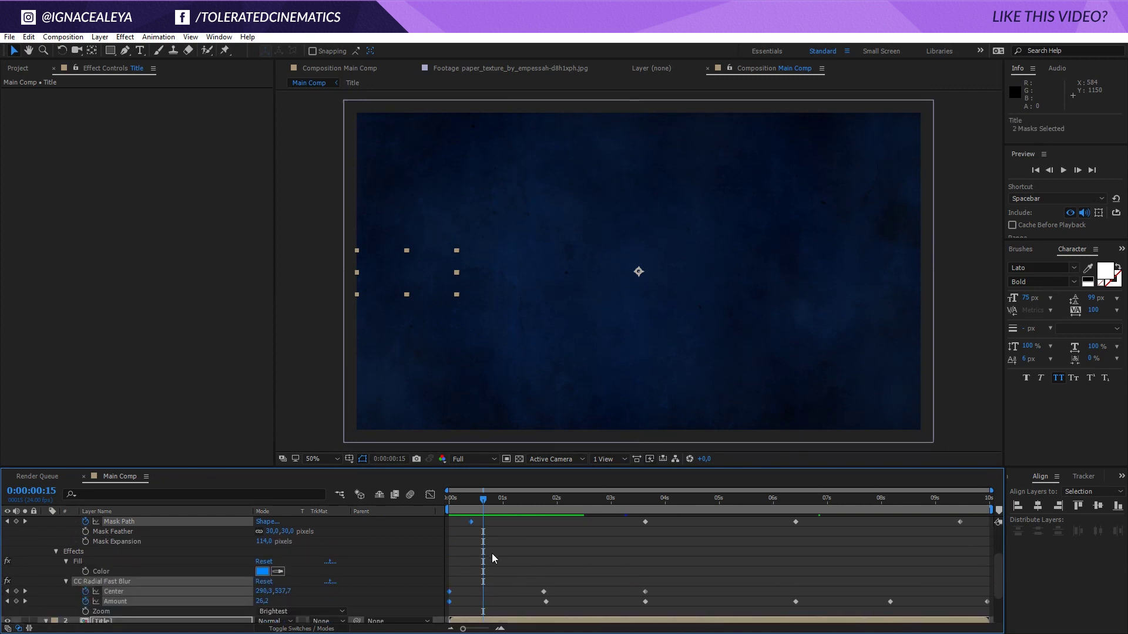
right_click(470, 524)
mouse_move(540, 514)
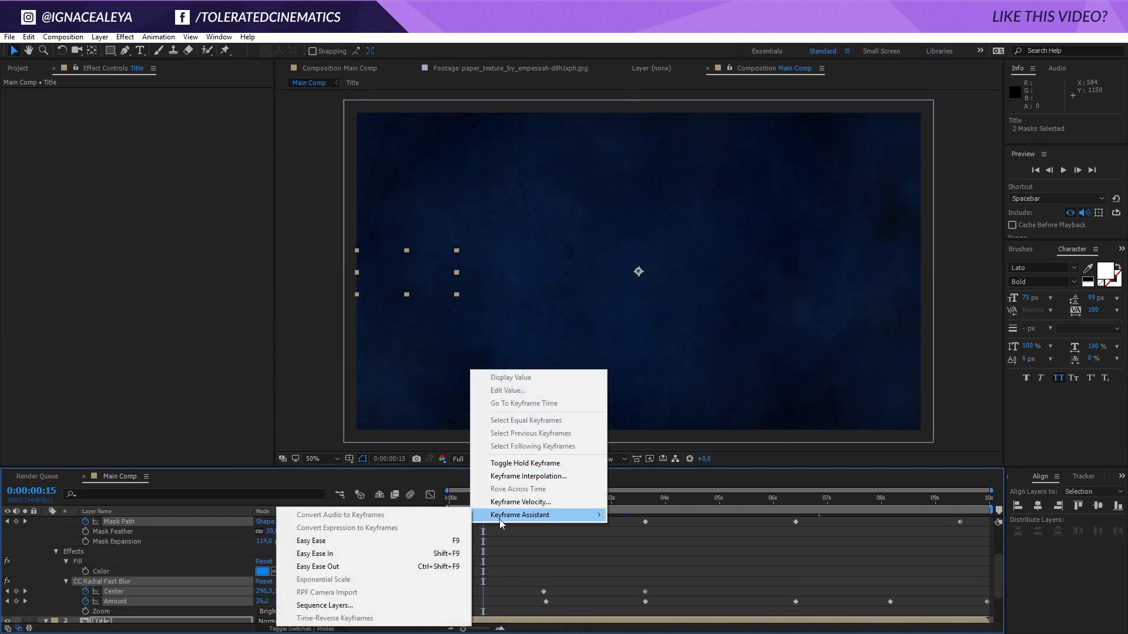
left_click(343, 539)
Step: Try Easy Ease on the following Mask Path keyframes of the upper Title layer's Mask 1 and Mask 2
left_click_drag(654, 604, 618, 478)
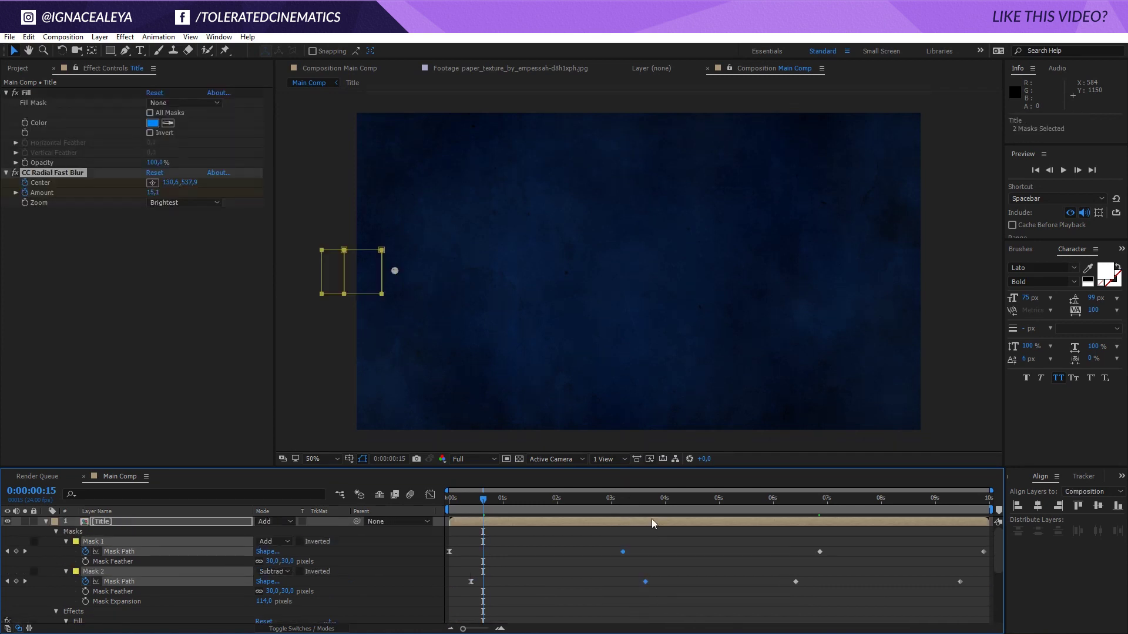
left_click_drag(770, 540, 844, 605)
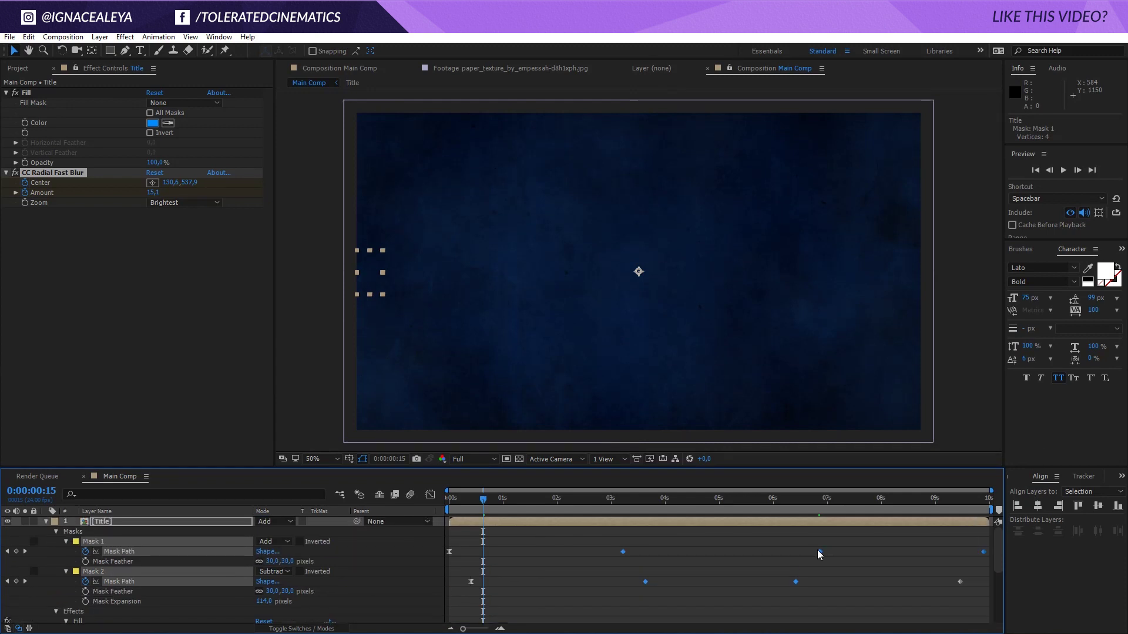
right_click(819, 552)
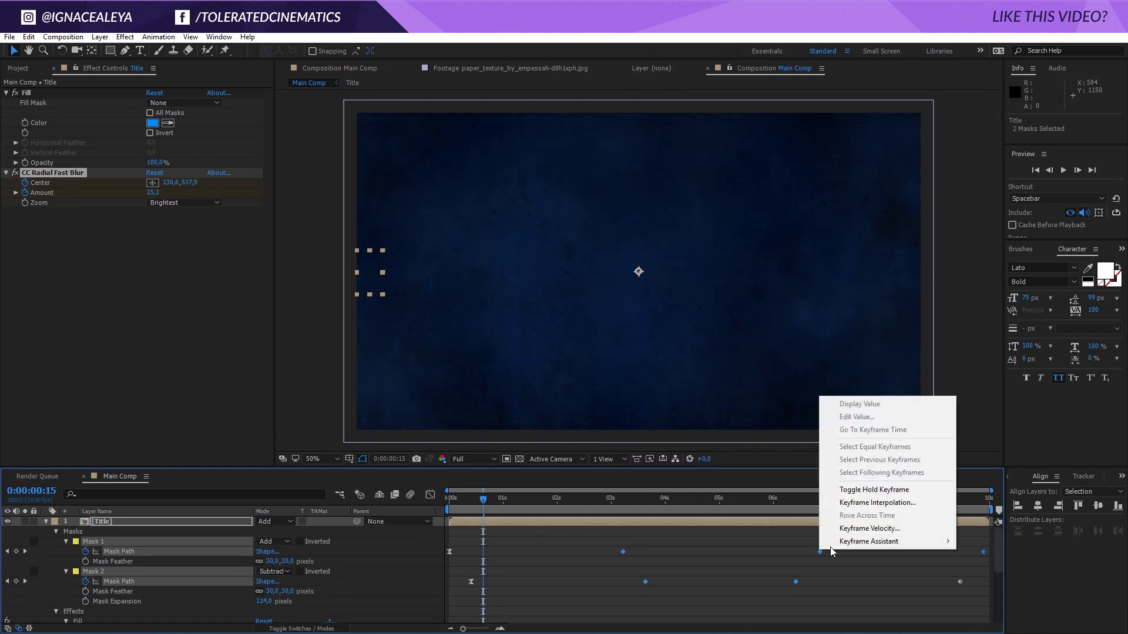
mouse_move(869, 541)
left_click(718, 474)
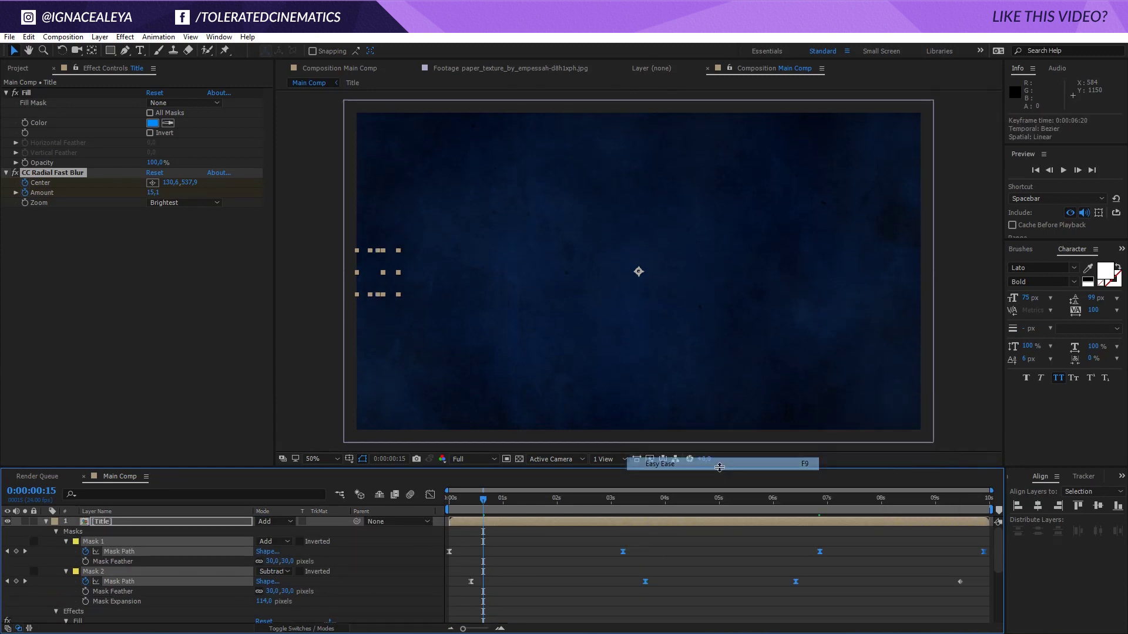
left_click(569, 546)
key("space")
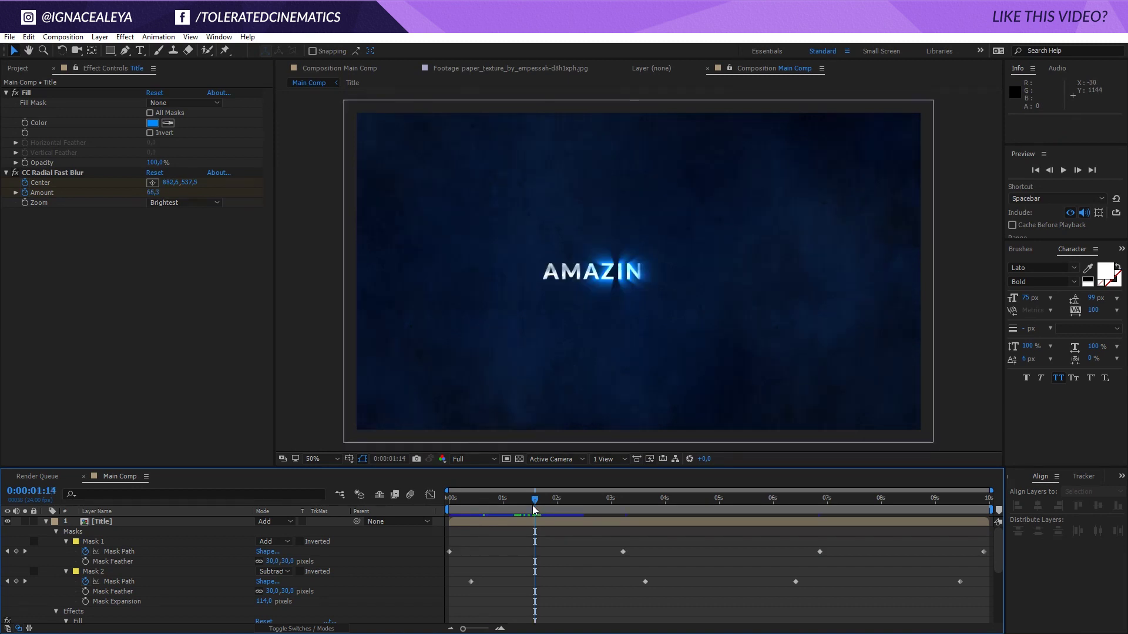
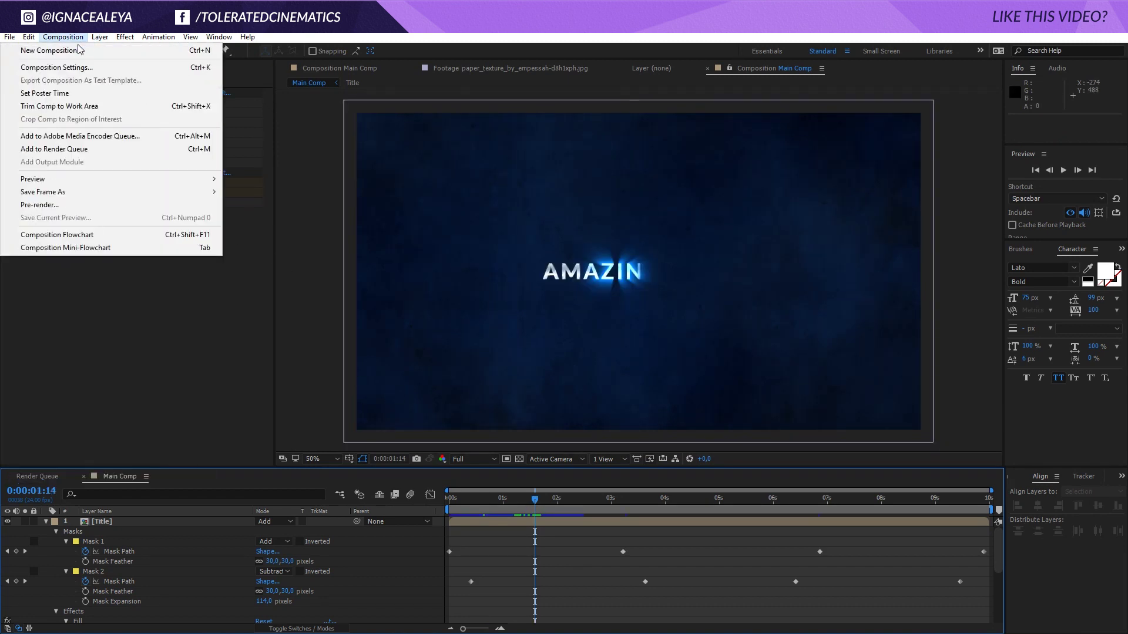
Step: Create a new adjustment layer above the Title layers and name it Vignette
mouse_move(97, 52)
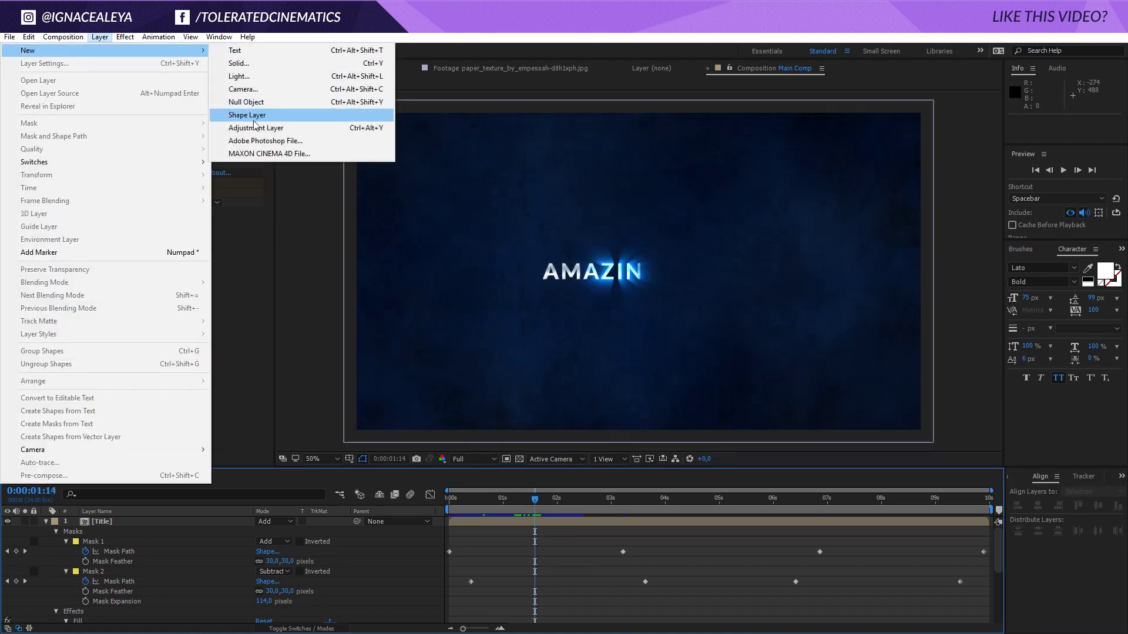
left_click(254, 128)
key("Return")
type("Vg")
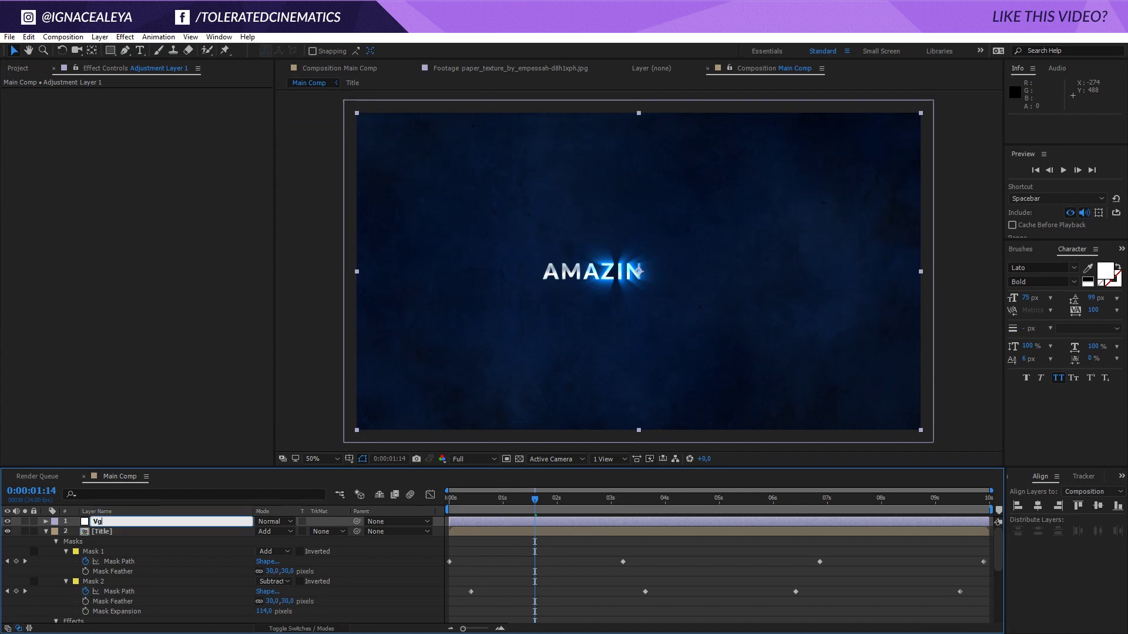
key("Return")
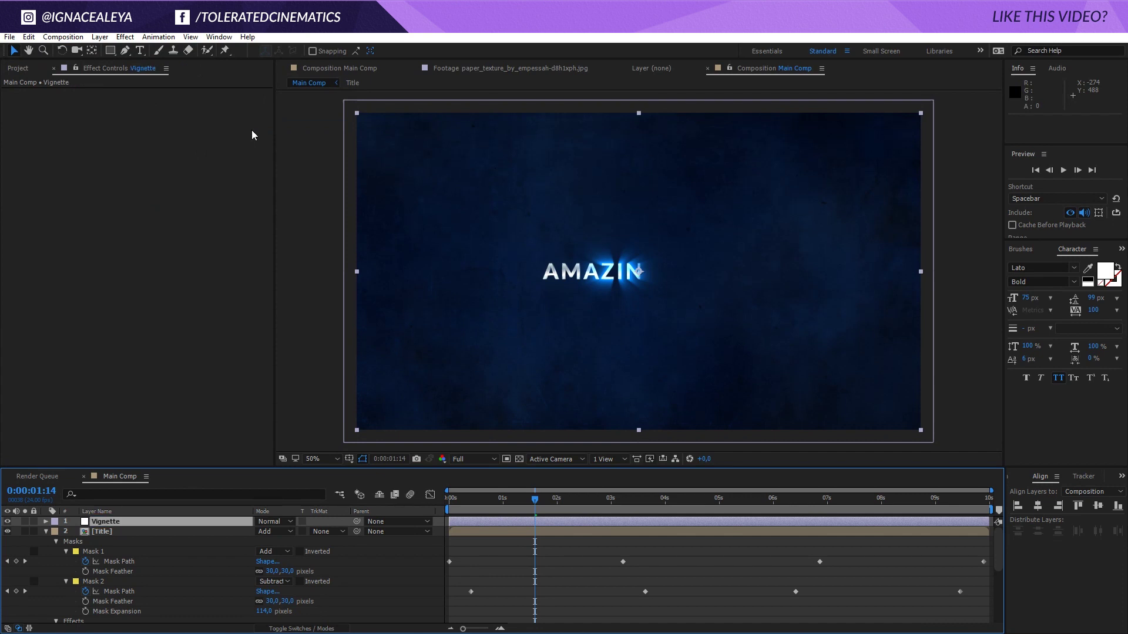
Step: Add a full-frame elliptical mask to the Vignette layer, set to Subtract with a 500-pixel feather
left_click_drag(110, 50, 152, 75)
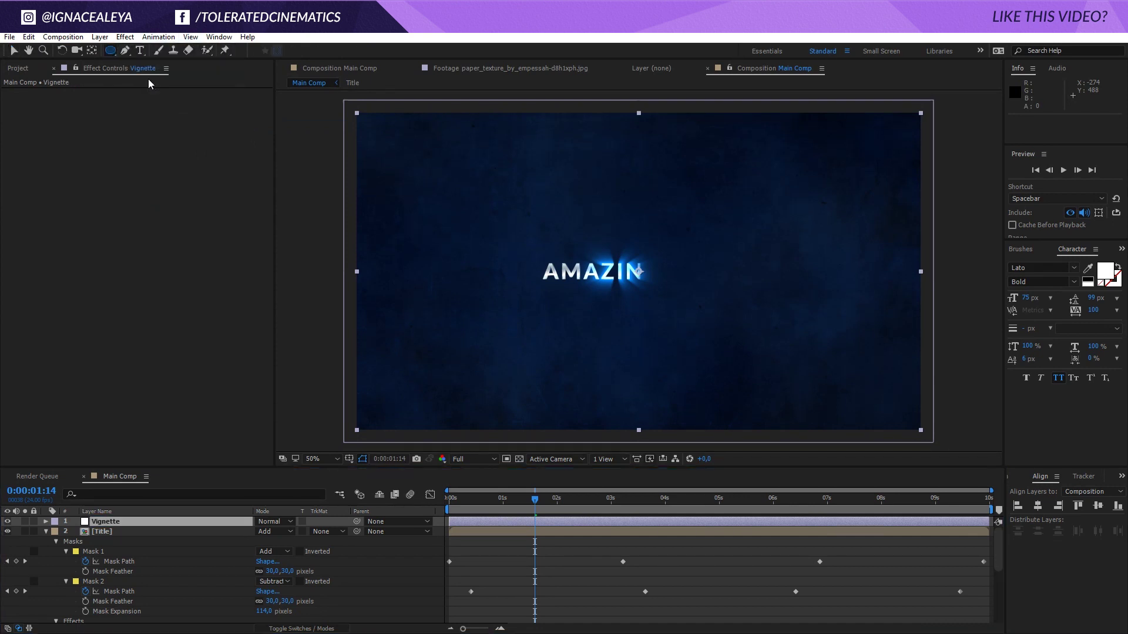
double_click(110, 51)
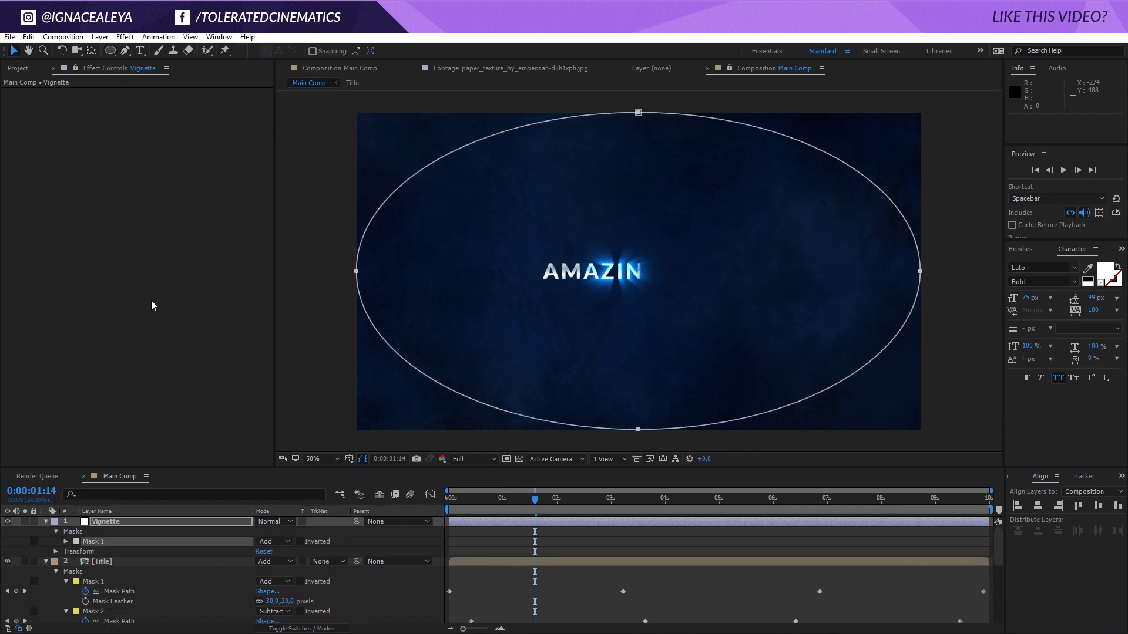
left_click(271, 541)
left_click(296, 477)
key("f")
left_click(281, 542)
type("500")
key("Return")
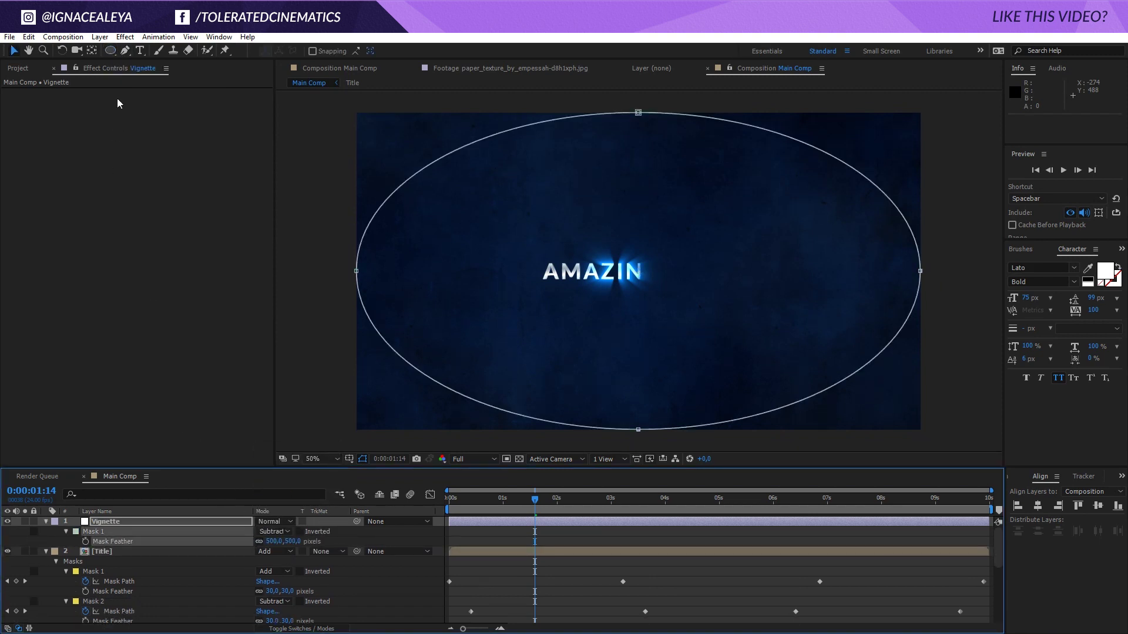
Step: Apply the Curves effect to the Vignette layer and pull the RGB midtones down to darken the frame edges
left_click(120, 39)
mouse_move(82, 160)
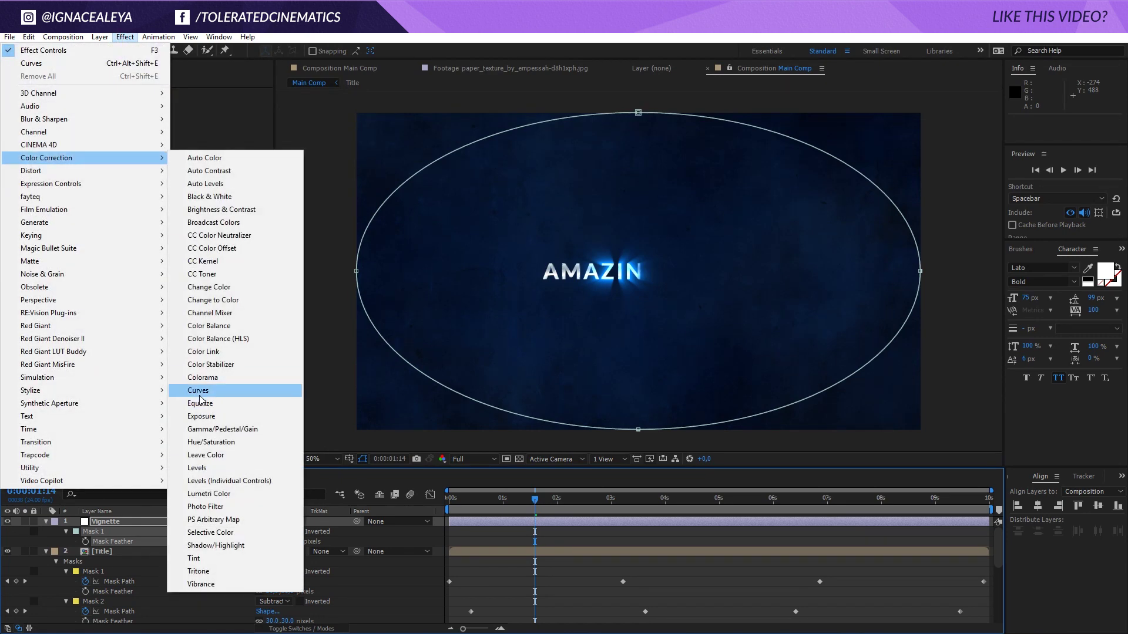
left_click(198, 391)
left_click_drag(97, 215, 97, 231)
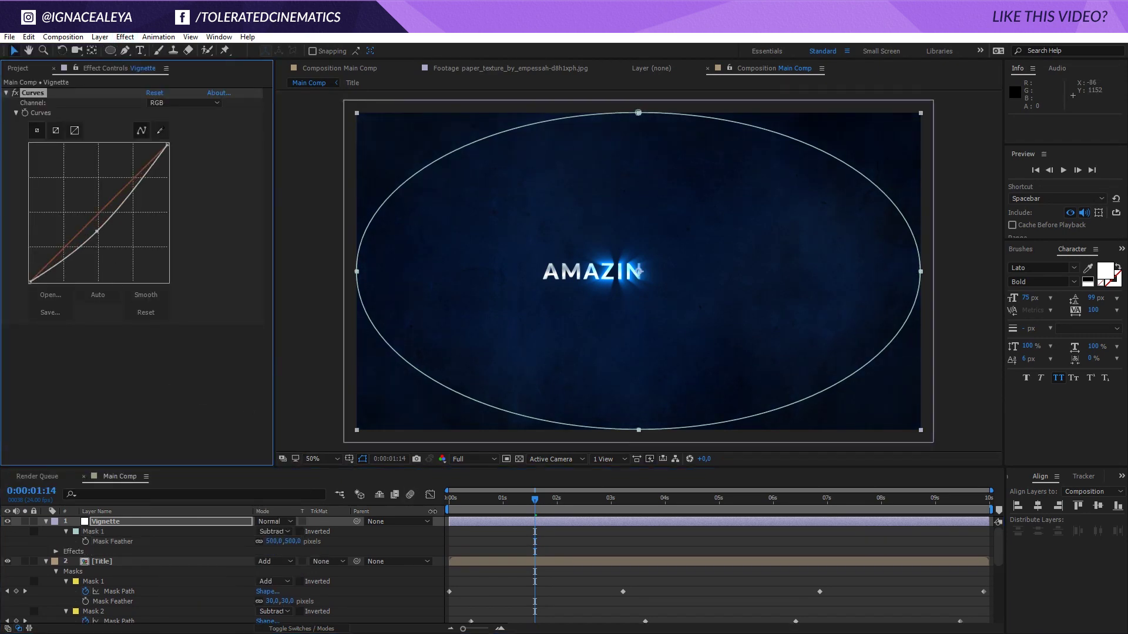
left_click(539, 502)
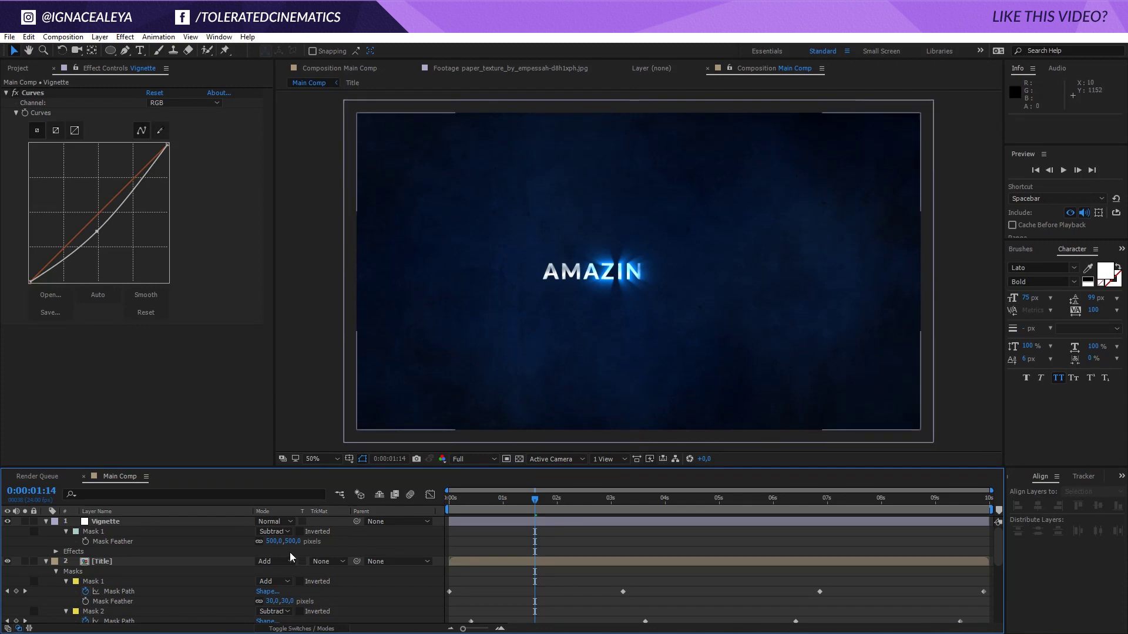
Step: Increase the Vignette mask's feather to 1000 pixels and lower its Curves midtones further
left_click_drag(276, 541, 748, 503)
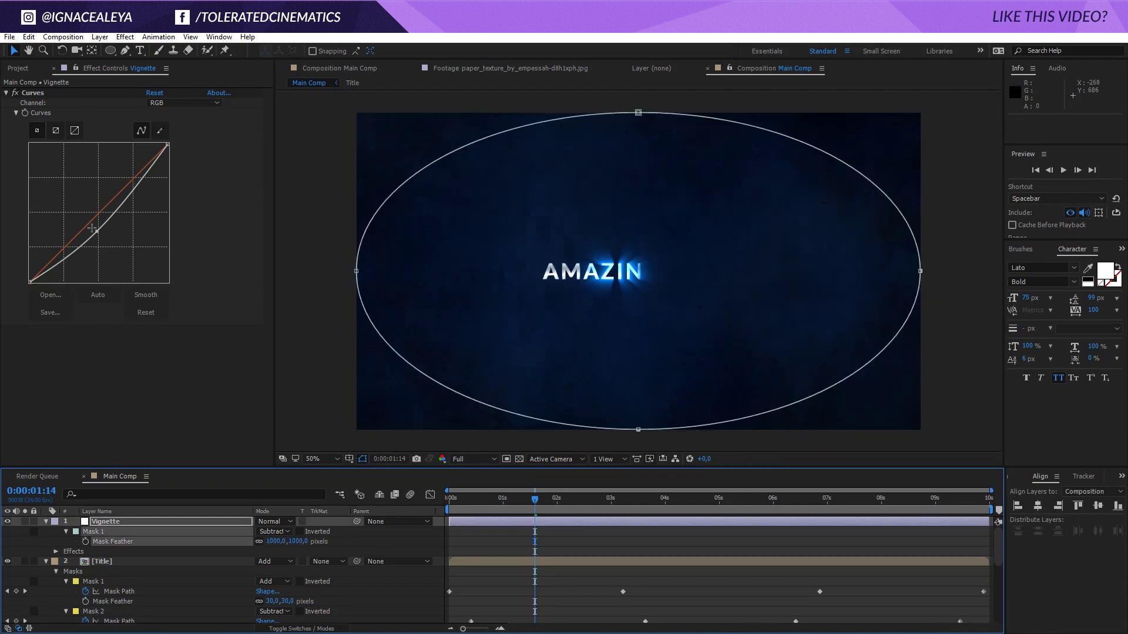
left_click_drag(99, 232, 103, 236)
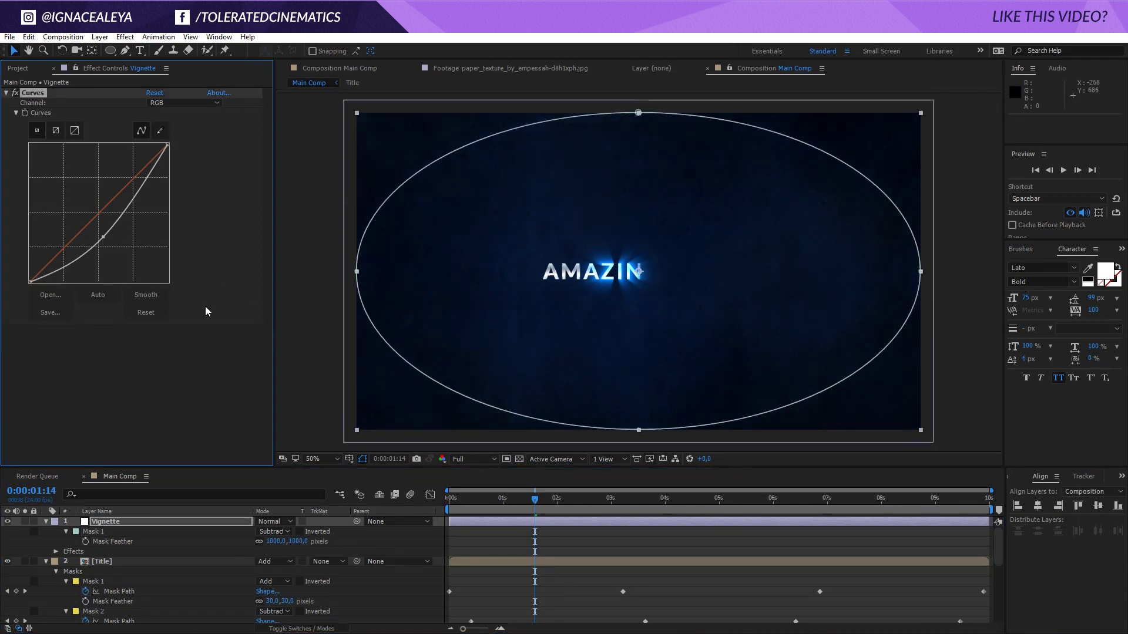
left_click(498, 554)
left_click(8, 522)
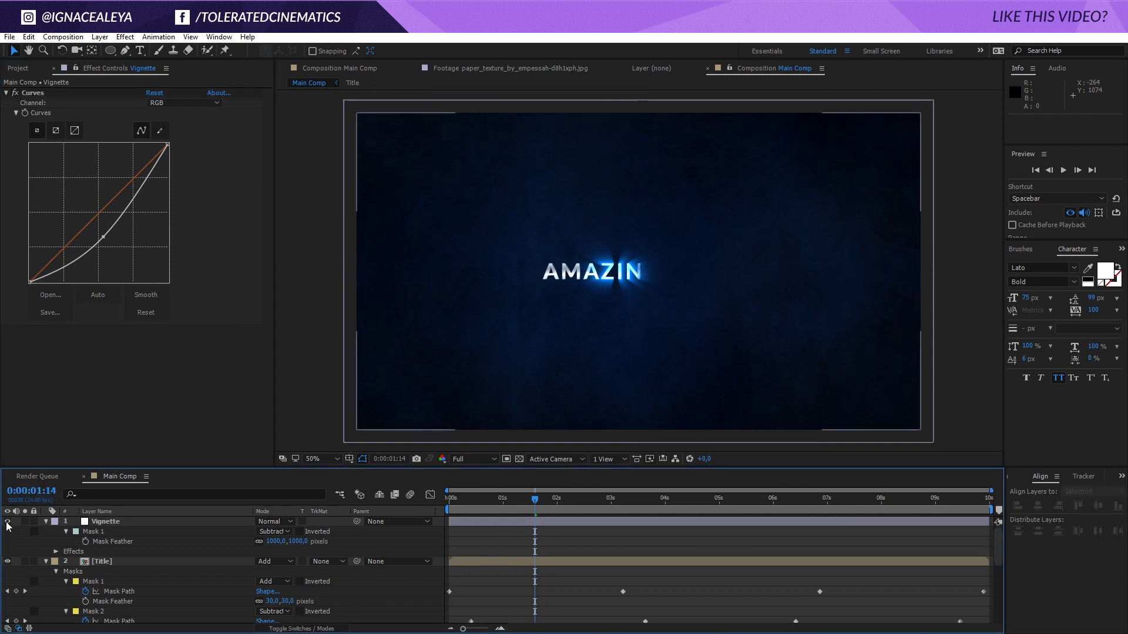
left_click(7, 521)
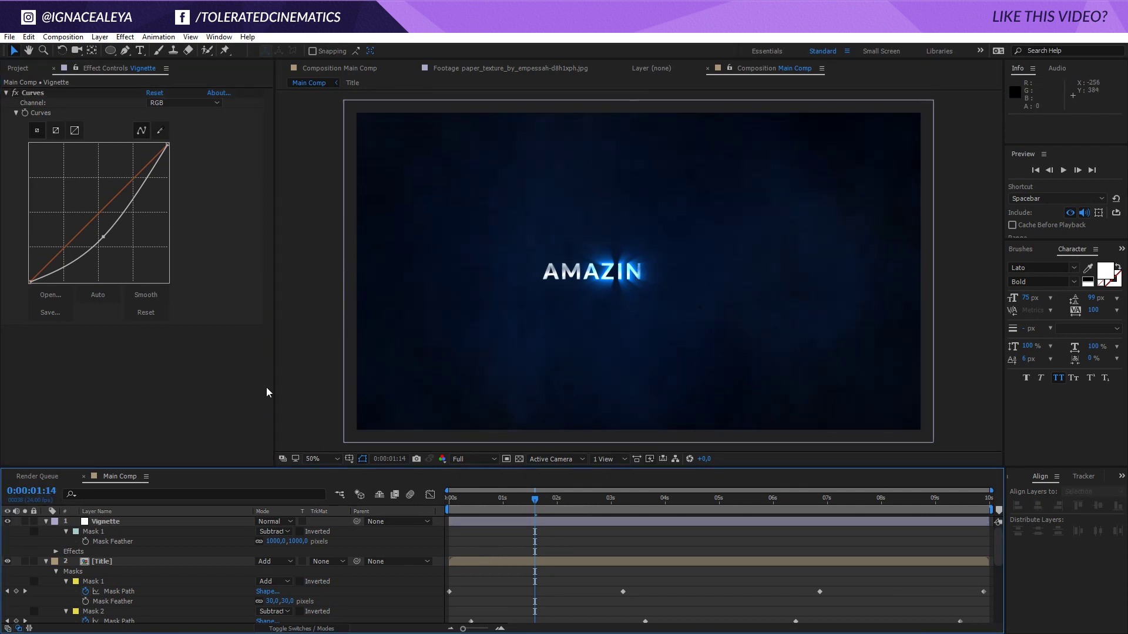
Step: Import the Particles_17 footage from the Rendered folder of the 4k Particles pack into the project
key("ctrl+0")
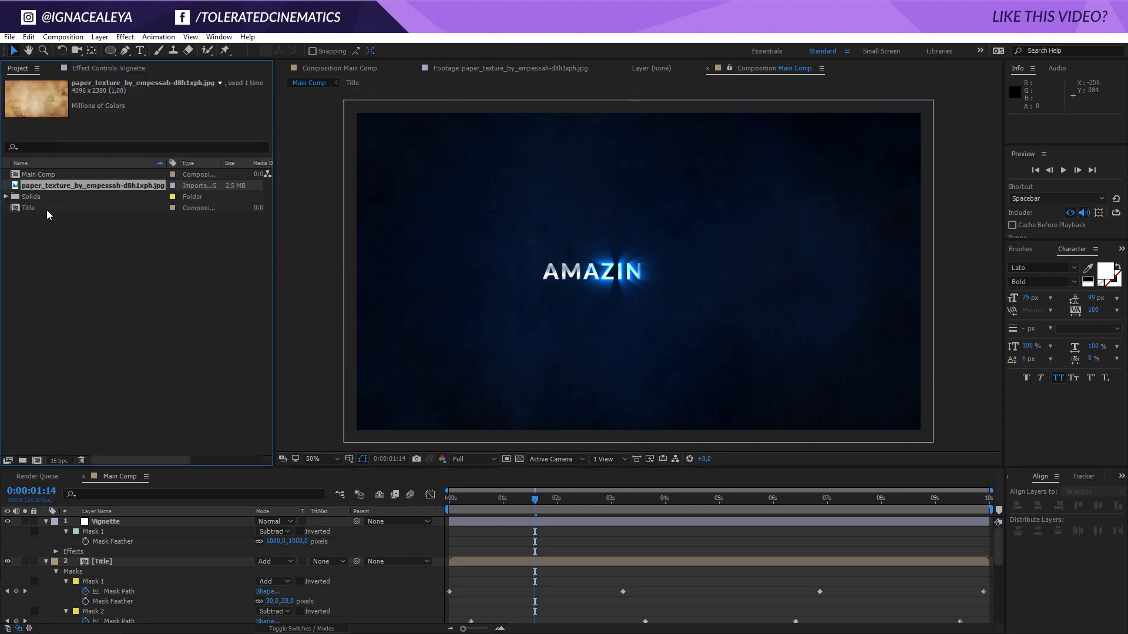
right_click(64, 242)
mouse_move(166, 301)
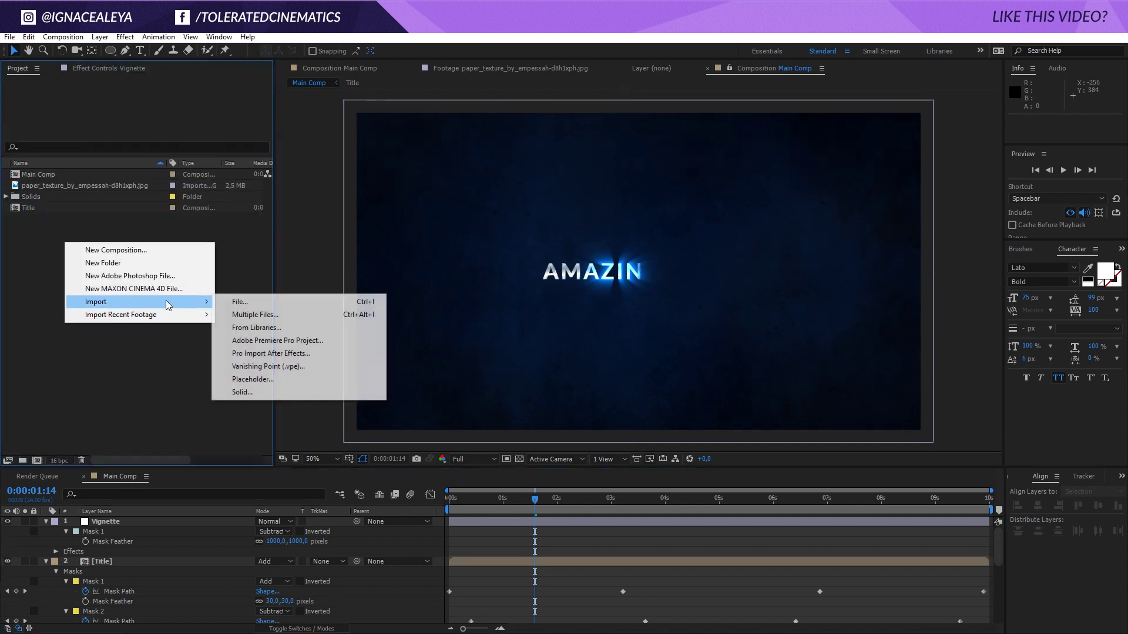
left_click(376, 301)
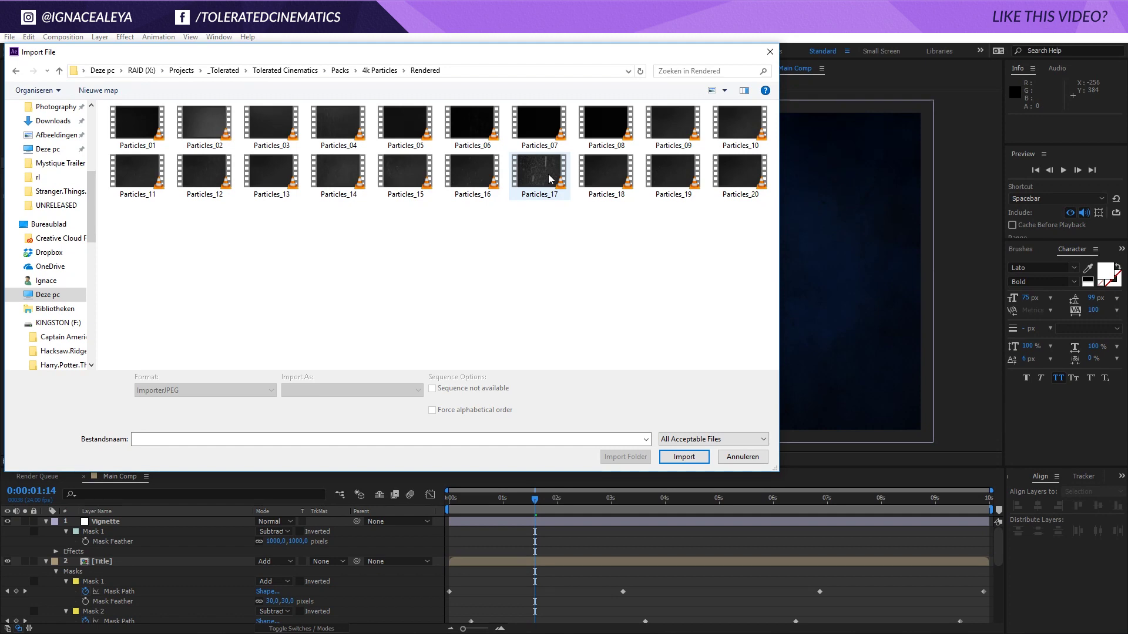
left_click(739, 123)
left_click(739, 172)
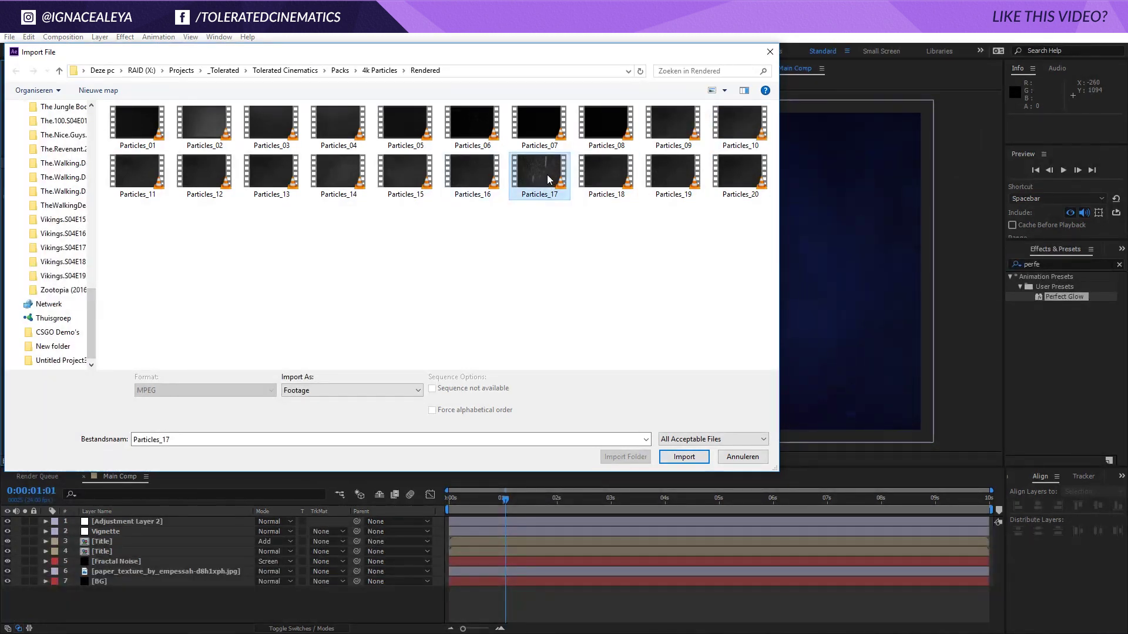
left_click(681, 457)
Step: Place Particles_17.mp4 between the lower Title and Fractal Noise layers and set its blending mode to Screen
left_click_drag(62, 202, 139, 561)
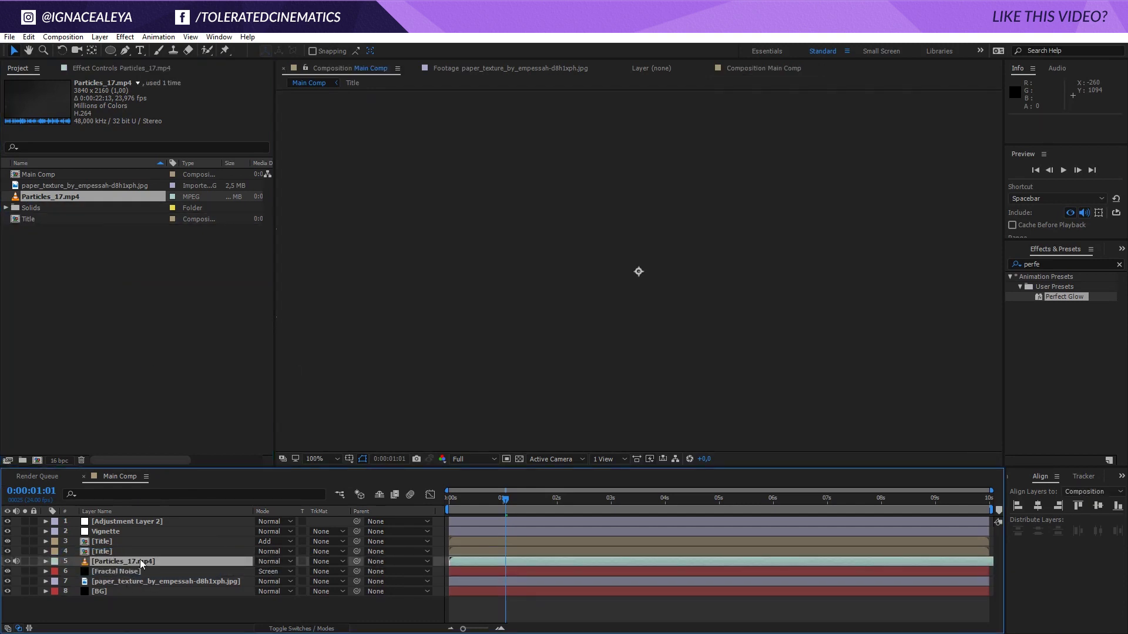
left_click(267, 563)
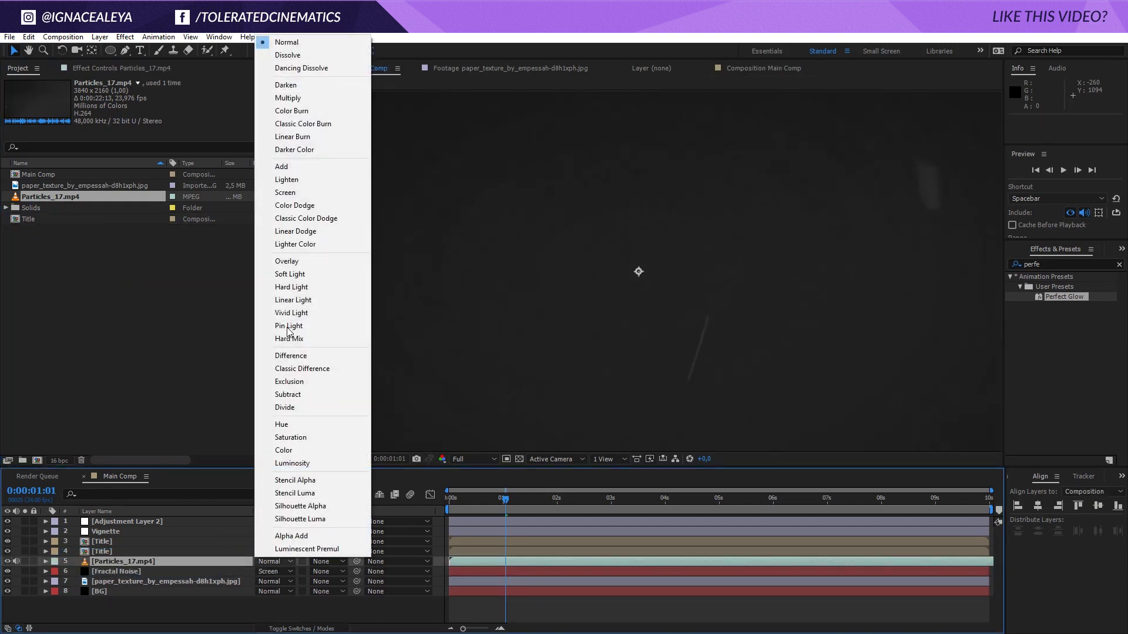
left_click(289, 196)
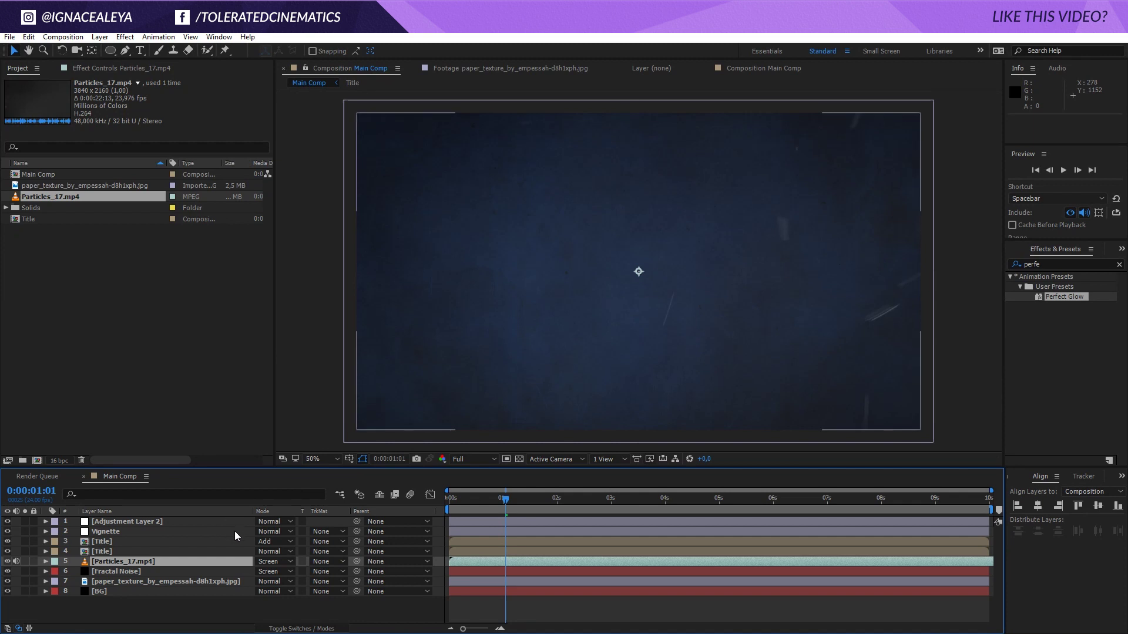
Step: Set the Particles_17.mp4 layer's scale to 50%
key("s")
left_click(276, 572)
type("5")
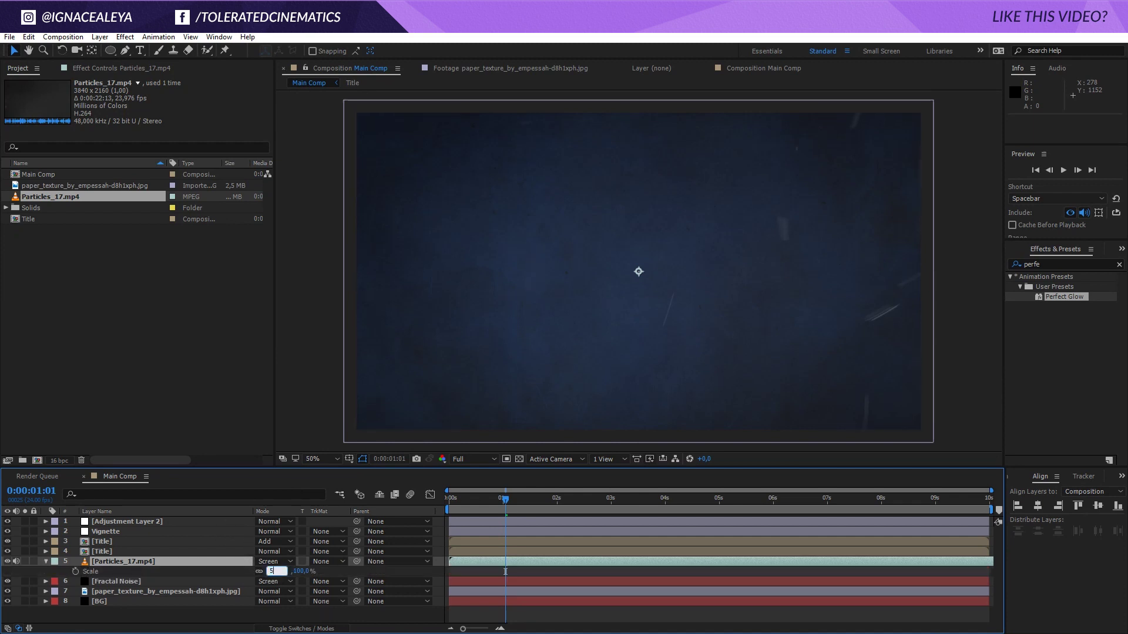
type("0")
key("Return")
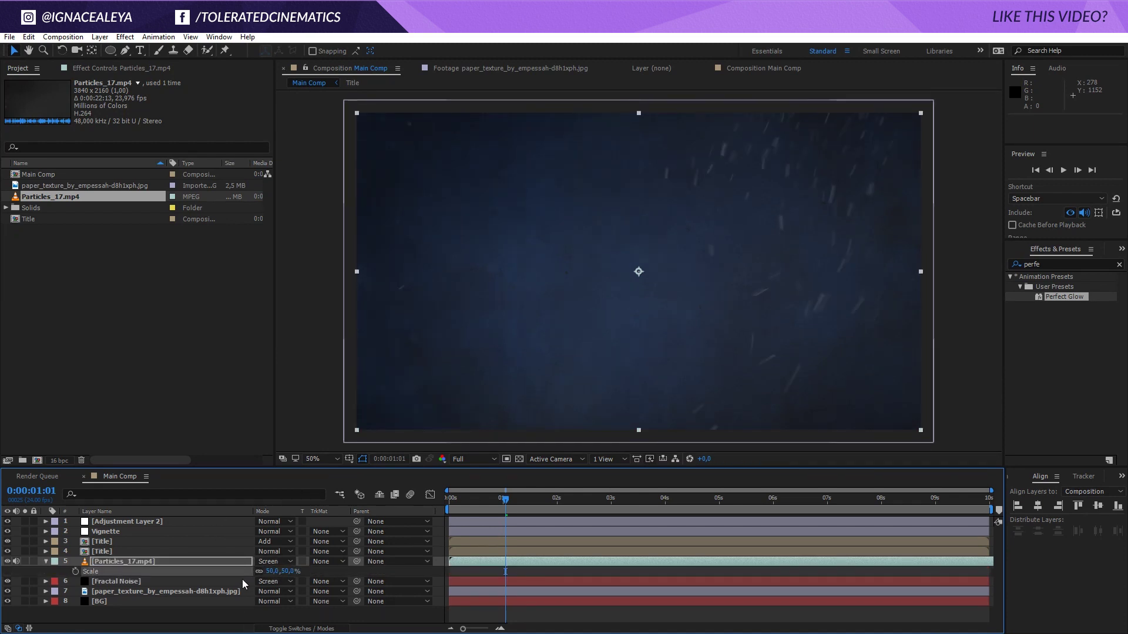
Step: Apply Curves to the Particles_17.mp4 layer and shape the RGB curve into an S with crushed shadows
left_click(125, 36)
mouse_move(83, 157)
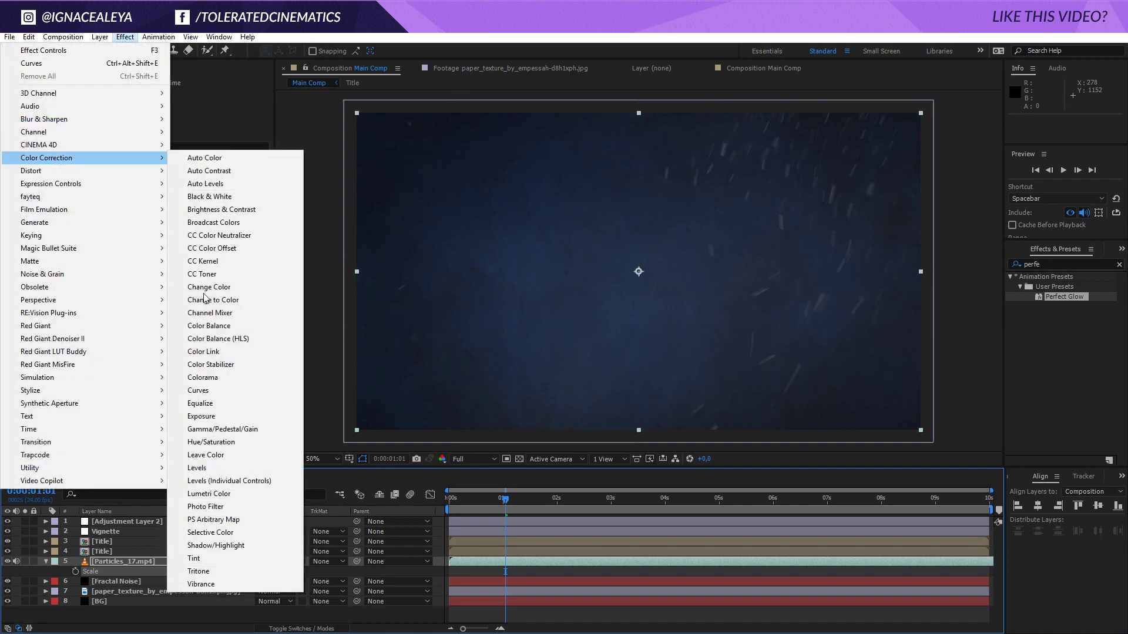
left_click(198, 390)
left_click_drag(50, 261, 93, 223)
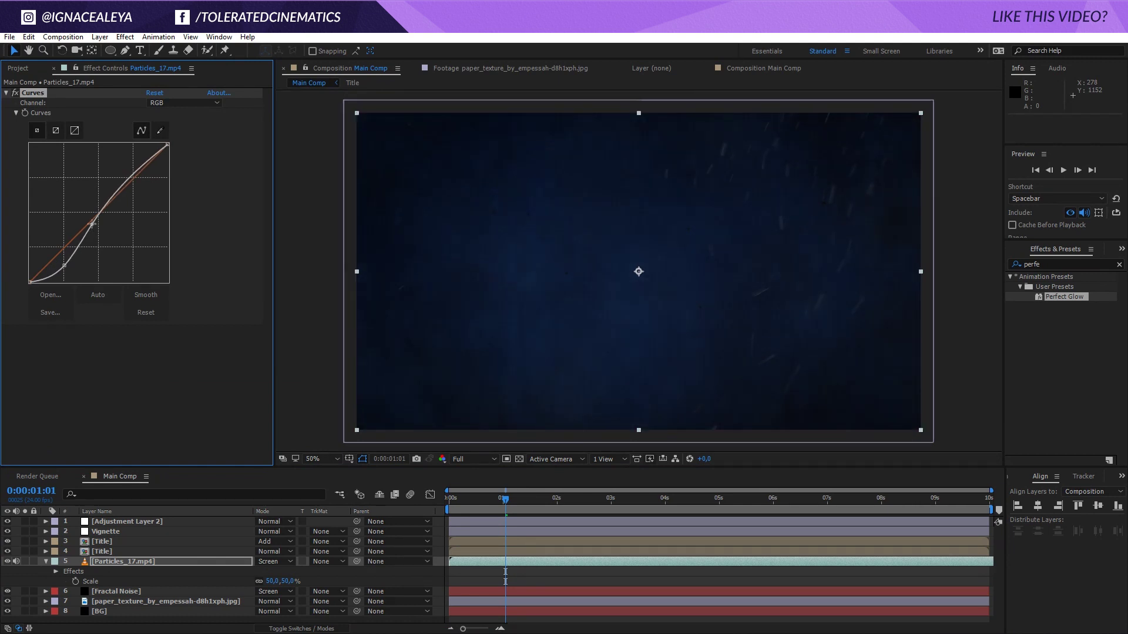
Step: Raise the Blue channel curve of the Particles_17.mp4 layer to tint the particles blue
left_click(176, 102)
left_click(176, 154)
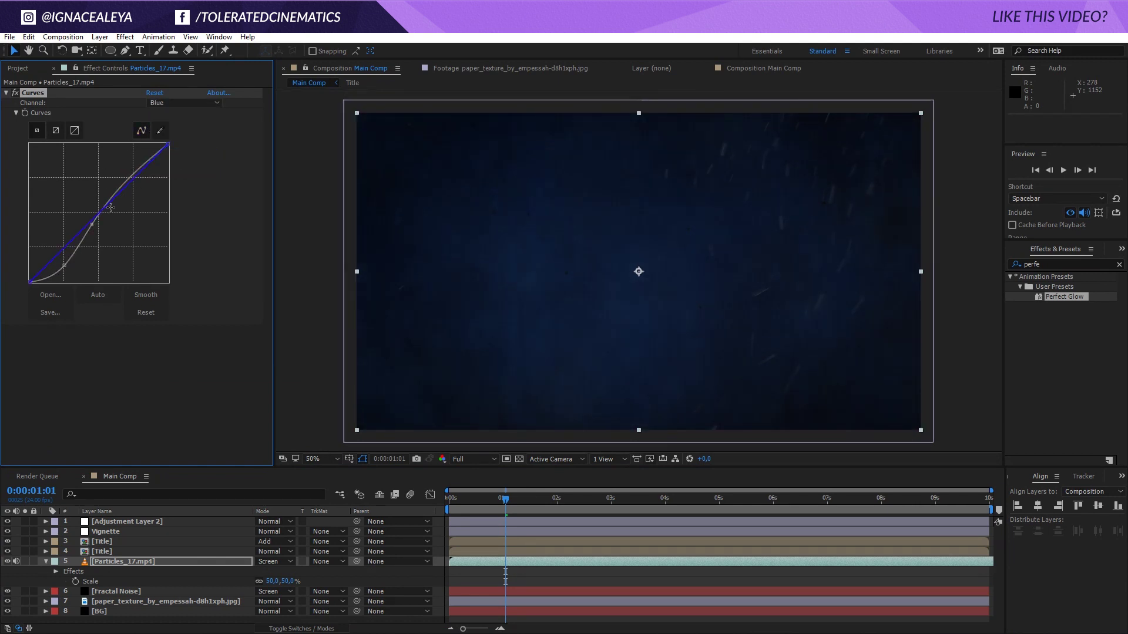
left_click_drag(99, 207, 72, 248)
Step: Shape the particles' Green channel curve into an S with raised highlights and readjust the Blue channel curve
left_click(177, 103)
left_click(176, 140)
left_click(177, 104)
left_click(177, 128)
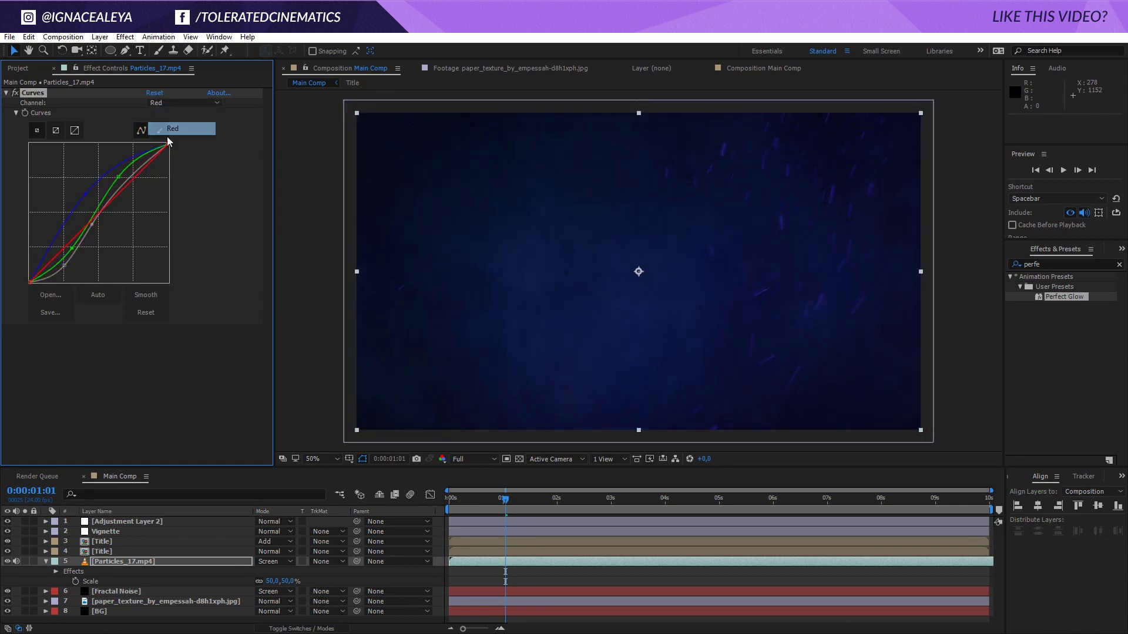
mouse_move(106, 211)
left_mouse_down()
mouse_move(118, 224)
mouse_move(87, 201)
left_mouse_up()
left_click(86, 196)
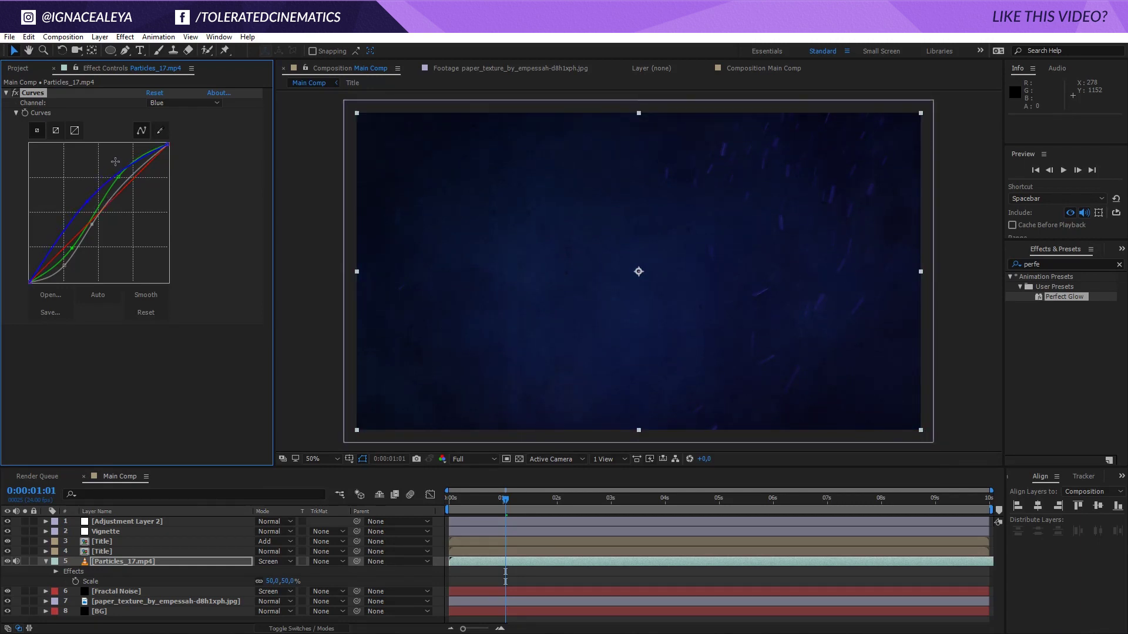
Step: Check the particles at several times up to 0:00:05:11 and shift the Particles_17.mp4 layer earlier in the timeline
left_click(556, 500)
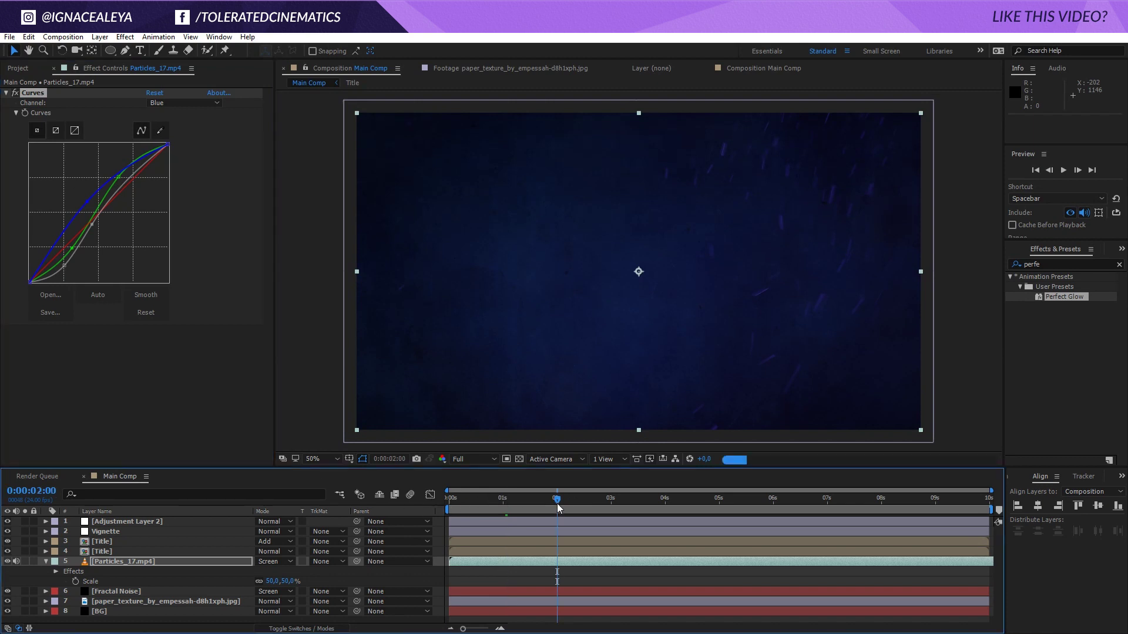
left_click(618, 509)
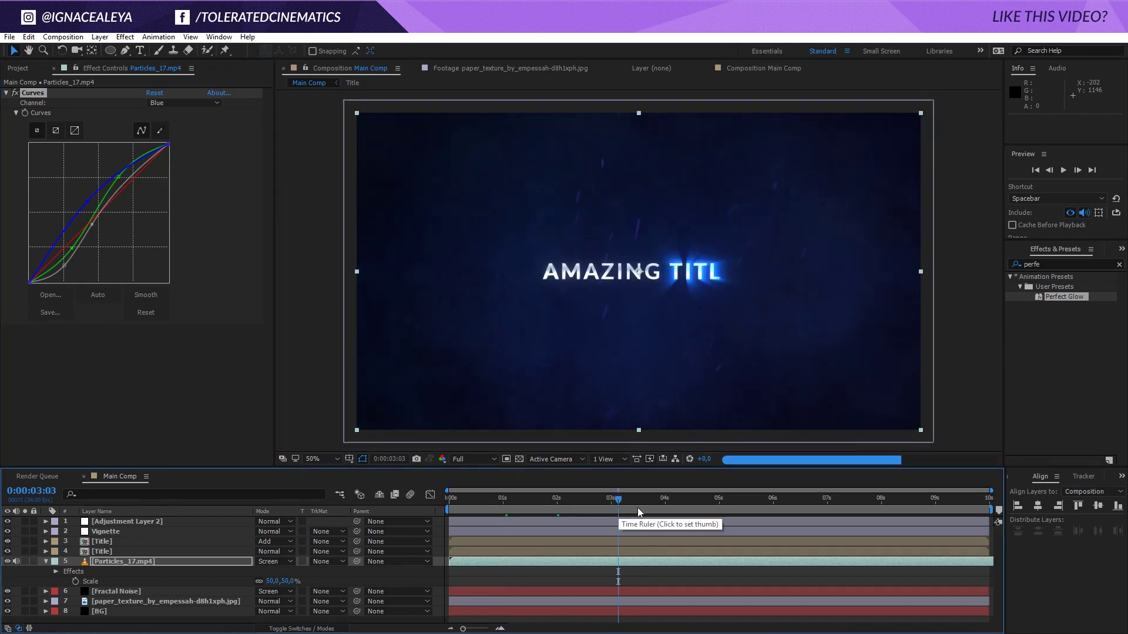
left_click(743, 509)
left_click_drag(766, 561, 475, 575)
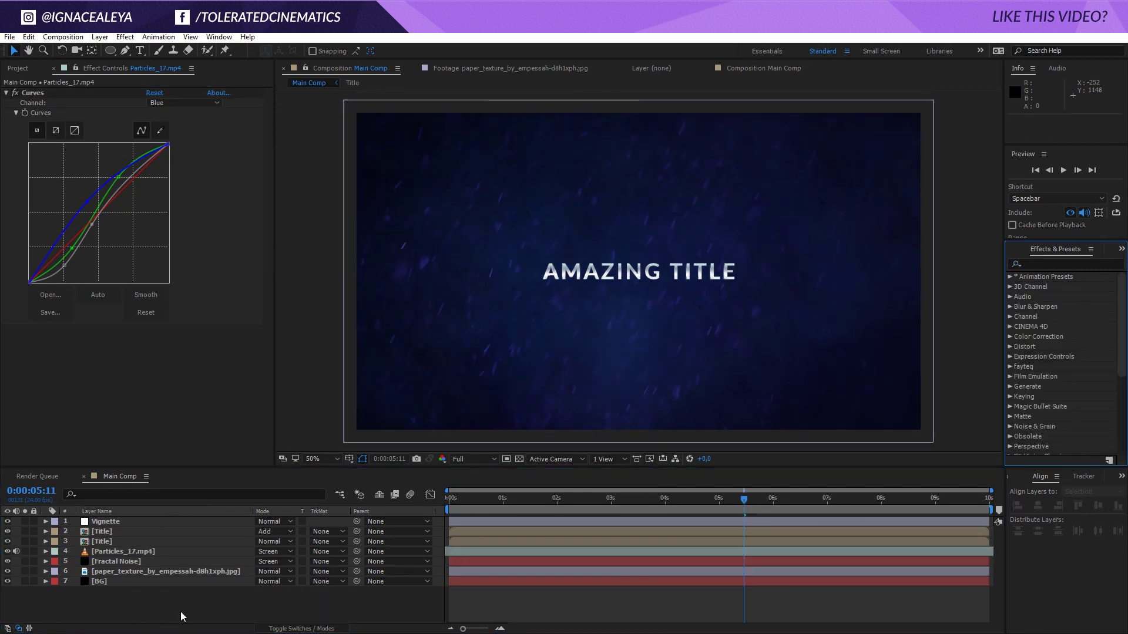
Step: Add a new adjustment layer above the Vignette layer and apply the Perfect Glow preset to it
right_click(178, 604)
mouse_move(212, 492)
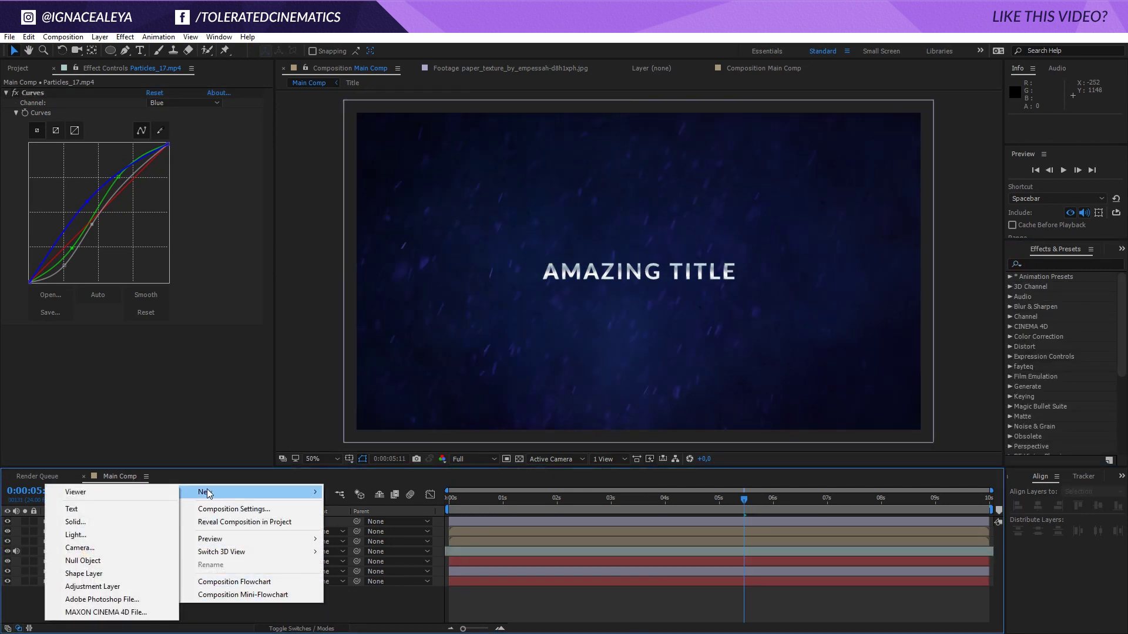
left_click(120, 589)
left_click(1060, 265)
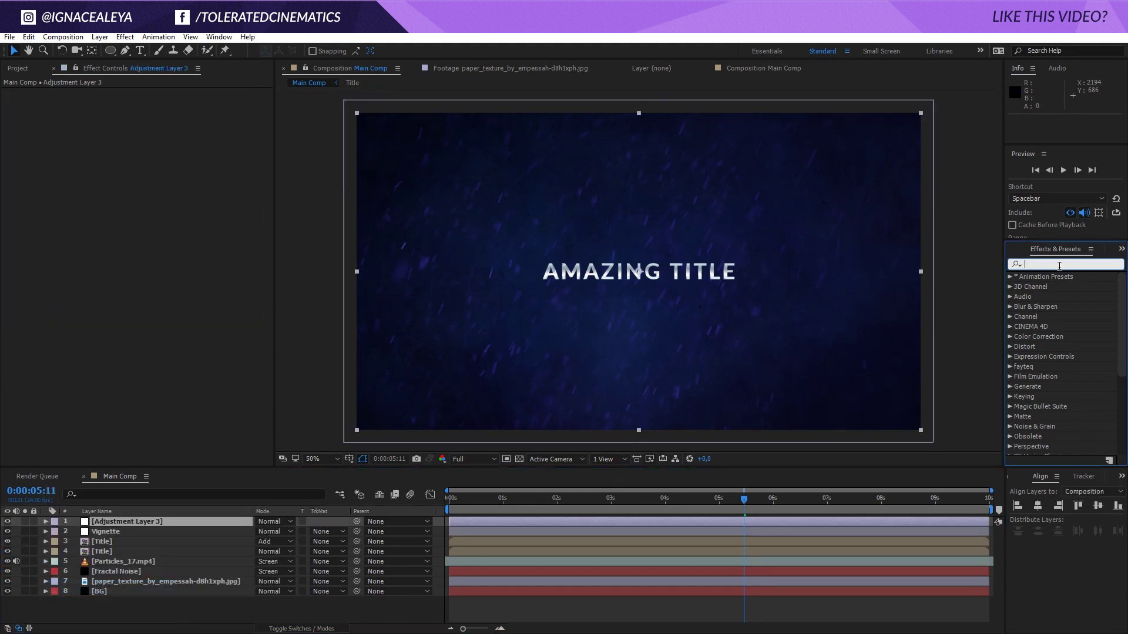
type("perfe")
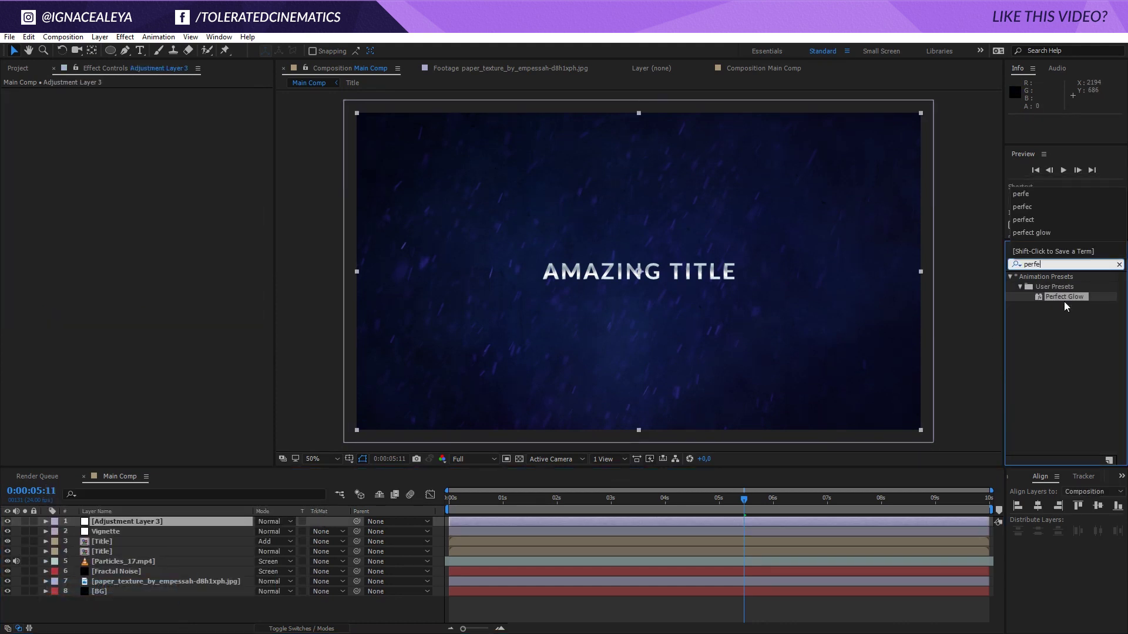
left_click_drag(1069, 297, 794, 520)
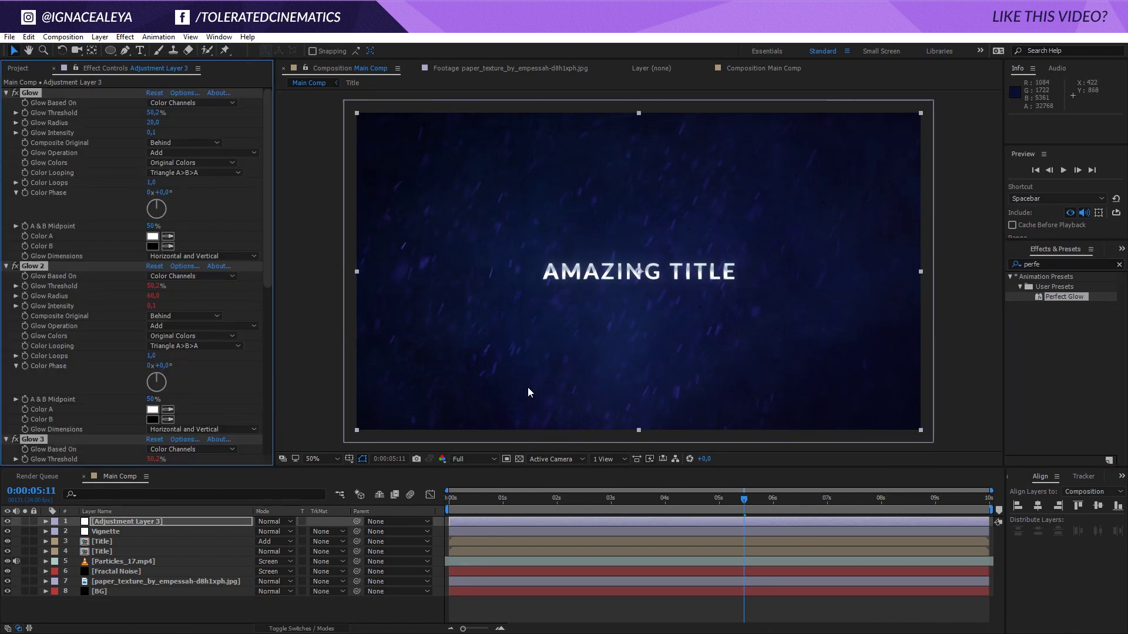
left_click(632, 599)
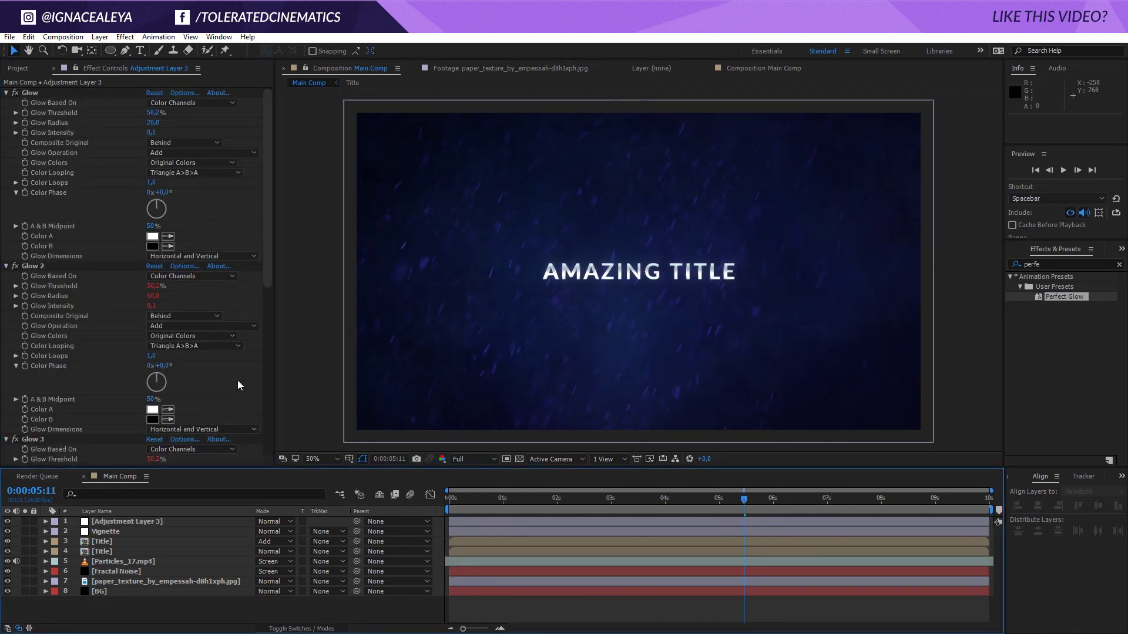
Step: Add another adjustment layer at the top of the layer stack and apply Wiggle Preset V2 to it
right_click(136, 614)
mouse_move(161, 496)
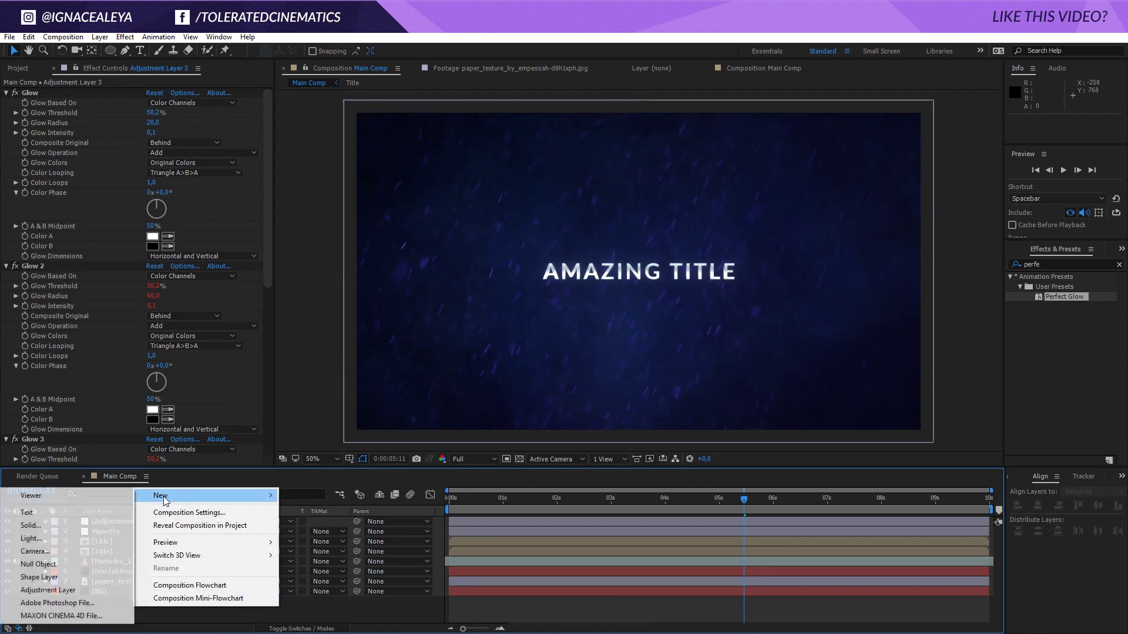
left_click(41, 583)
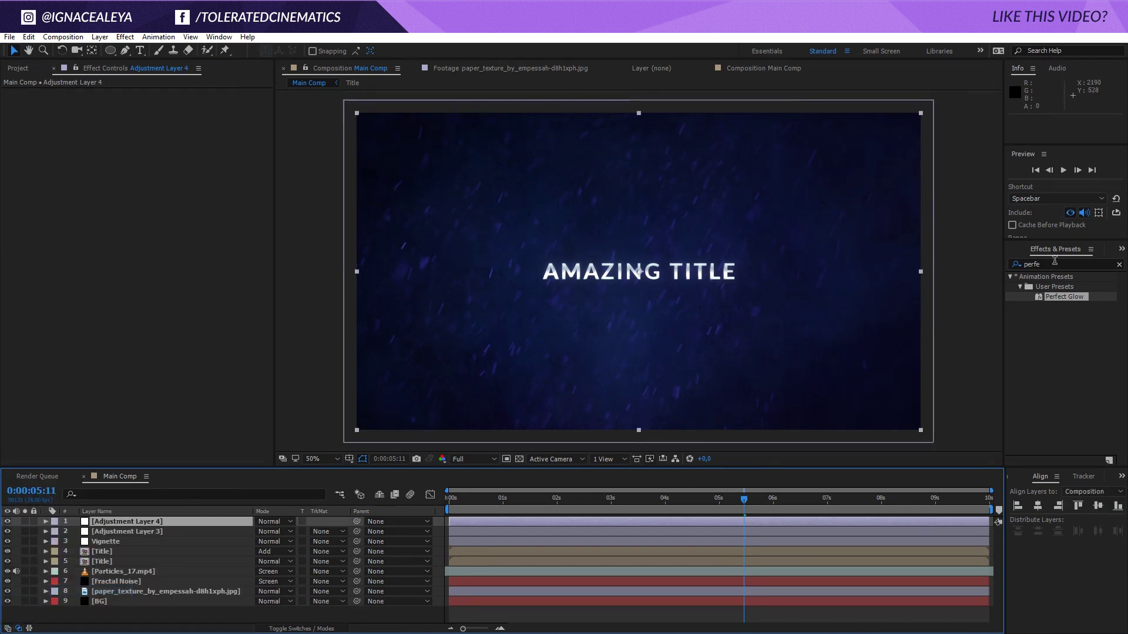
key("ctrl+5")
type("wiggle")
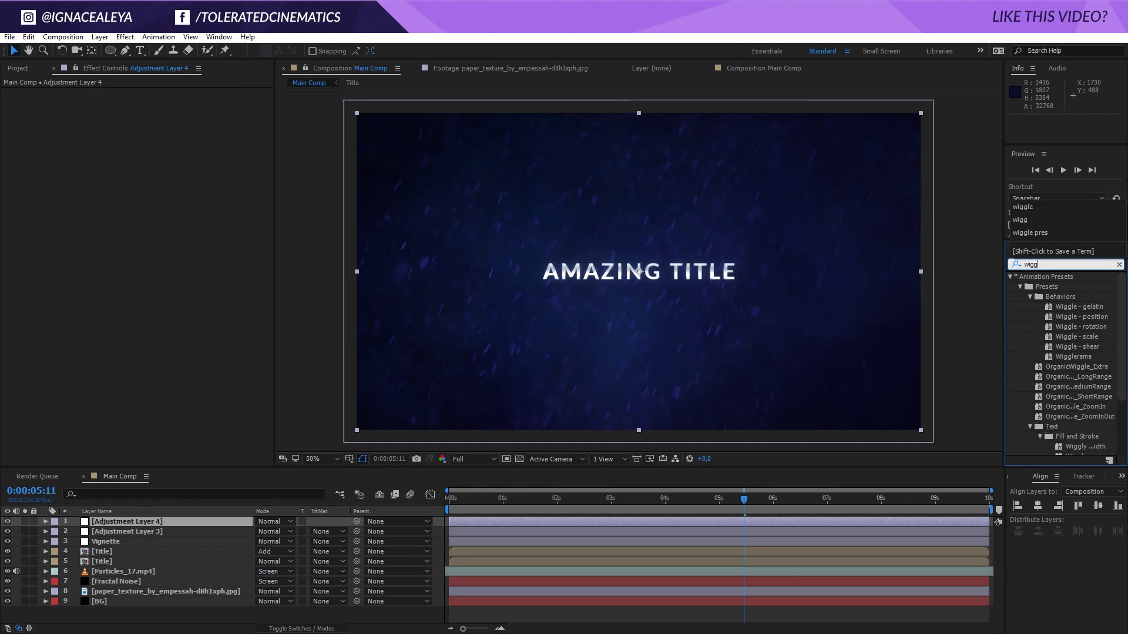
left_click(1080, 438)
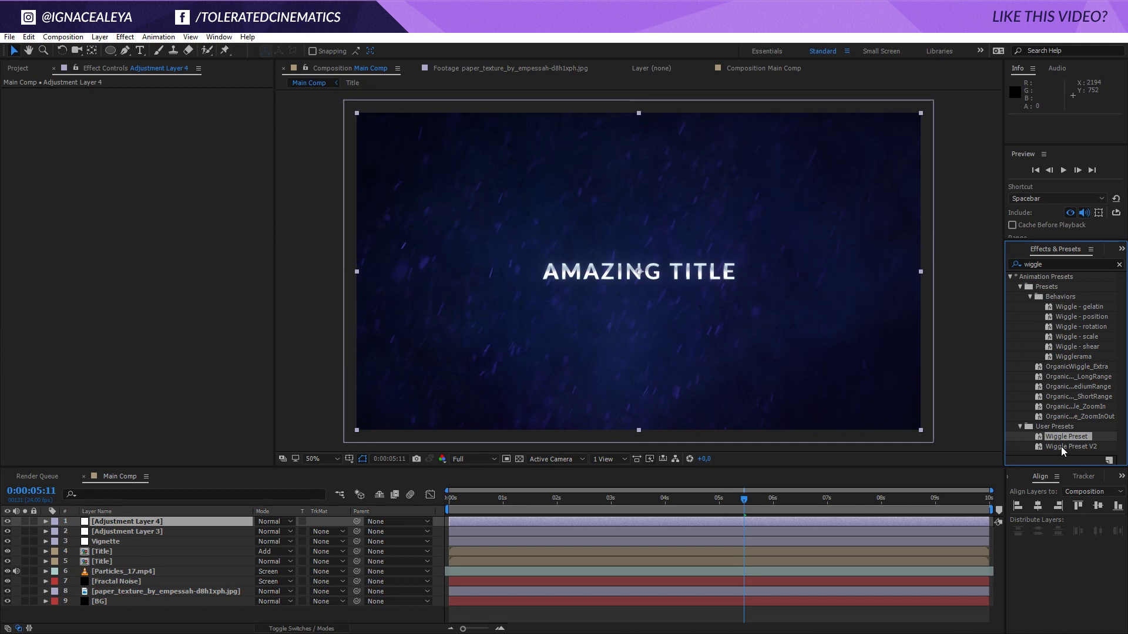
left_click_drag(1061, 447, 784, 519)
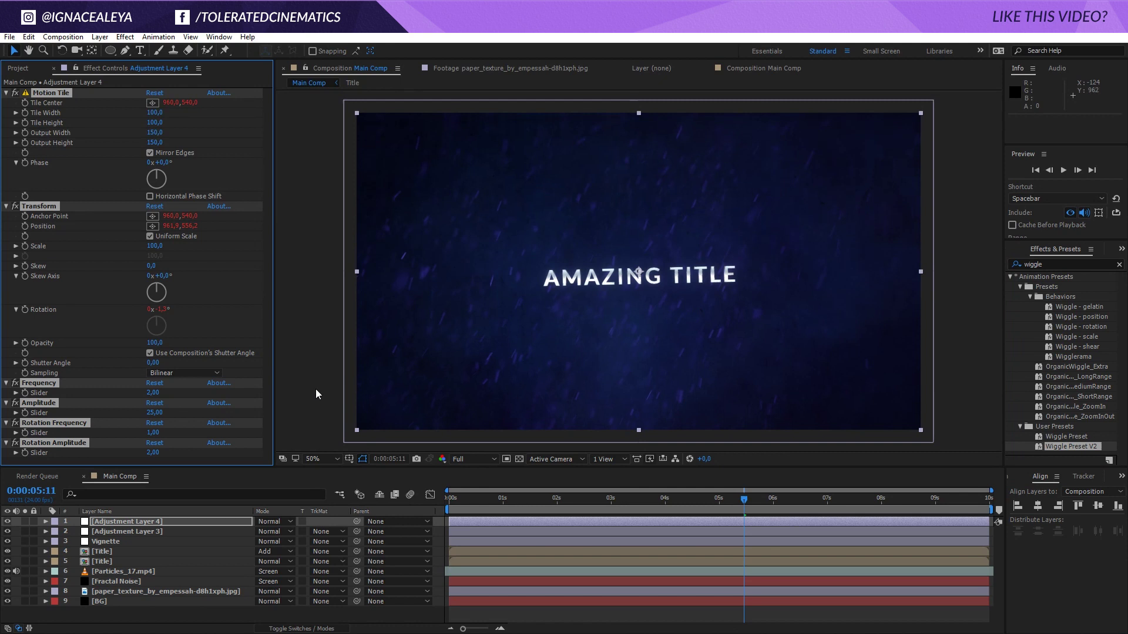
Step: Set the wiggle preset's Frequency slider to 1 on the top adjustment layer
left_click(155, 392)
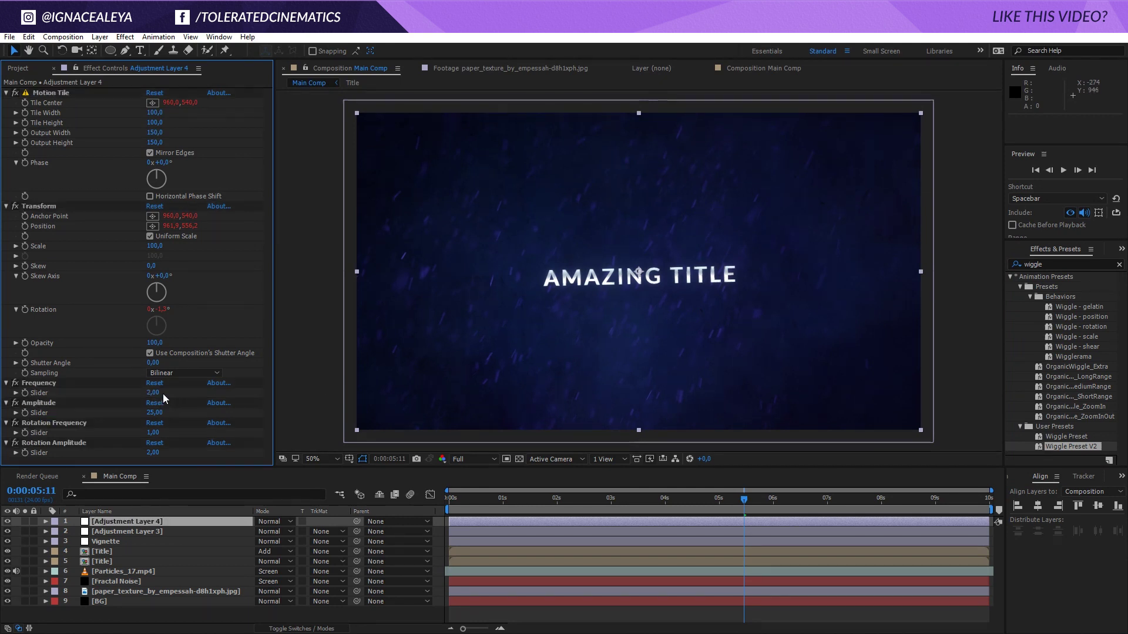
type("1")
key("Return")
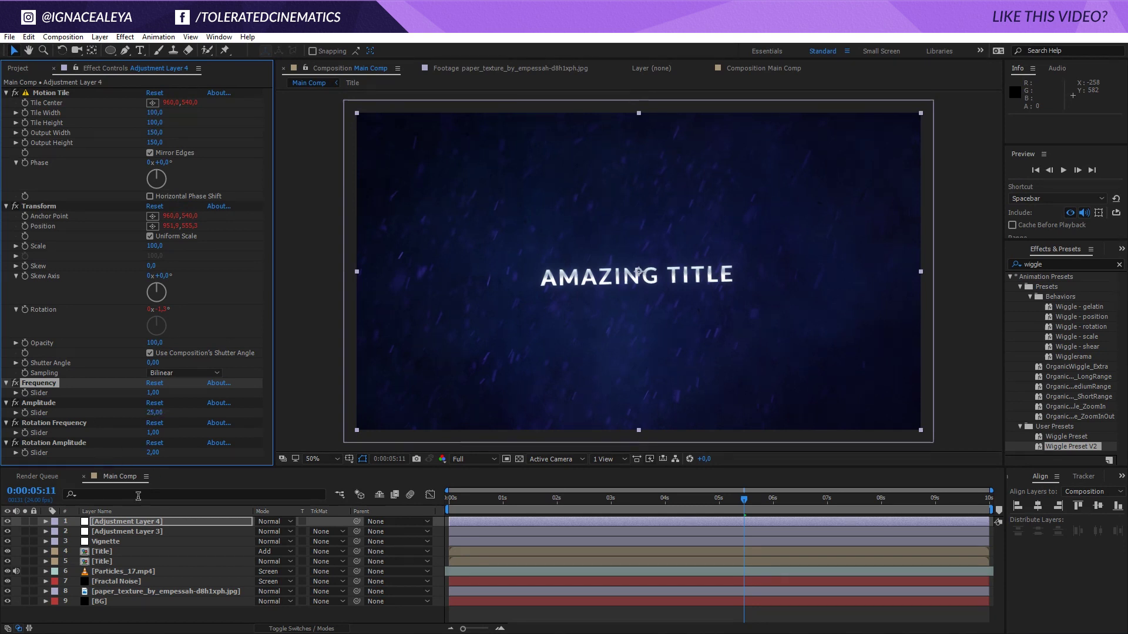
Step: Set the wiggle preset's Rotation Amplitude to 1 and Rotation Frequency to 0.5
left_click(154, 452)
type("1")
key("Return")
left_click(155, 433)
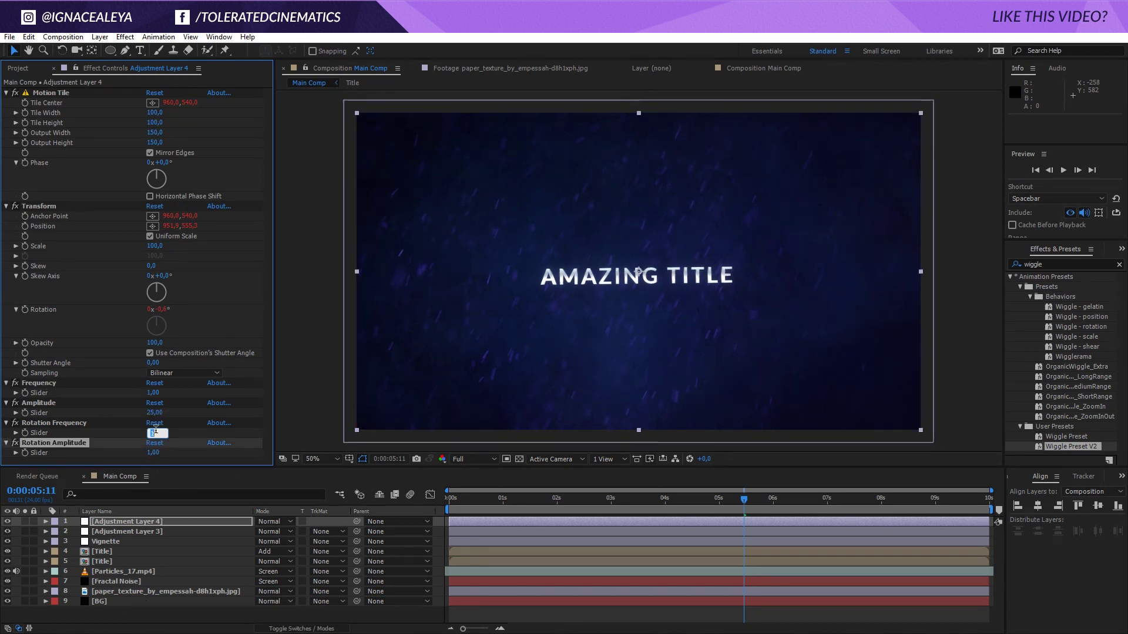
type(".5")
key("Return")
Step: Set the wiggle preset's Amplitude to 10 and its Frequency to 0.5
left_click(155, 413)
type("10")
key("Return")
left_click(155, 392)
type(",5")
key("Return")
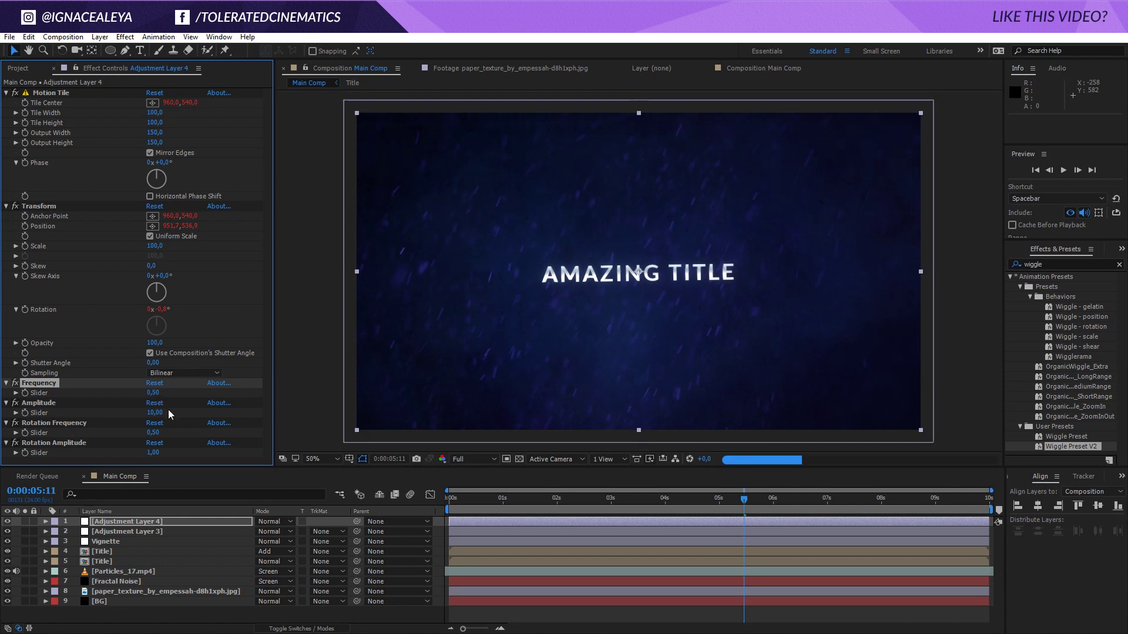
Step: Preview the title animation with the wiggle motion and stop at 0:00:02:12
left_click(625, 609)
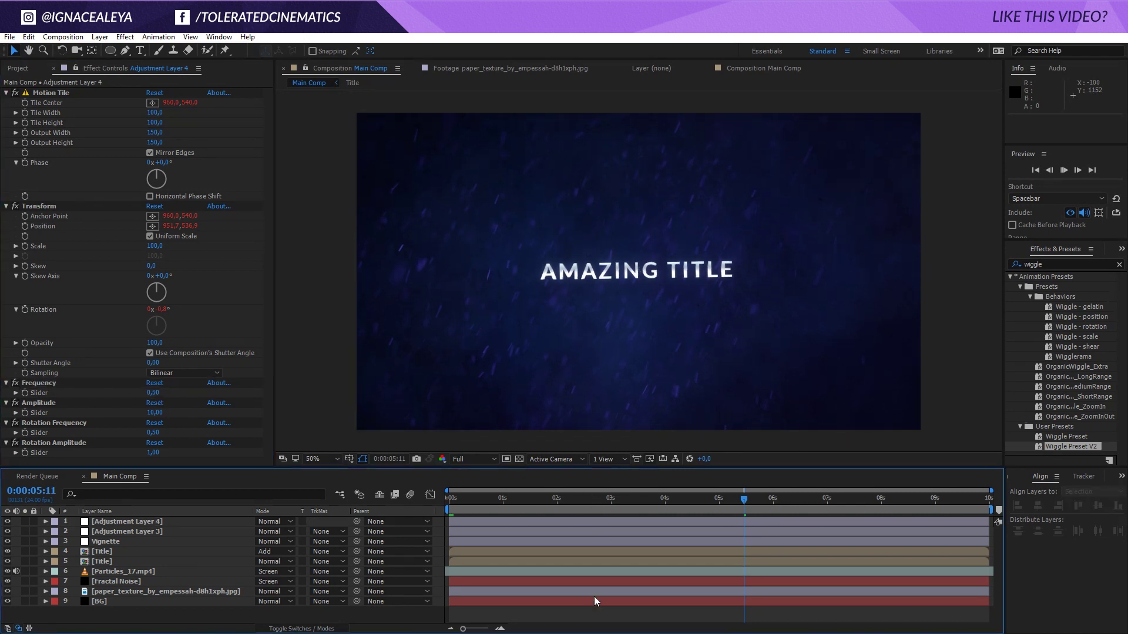
key("space")
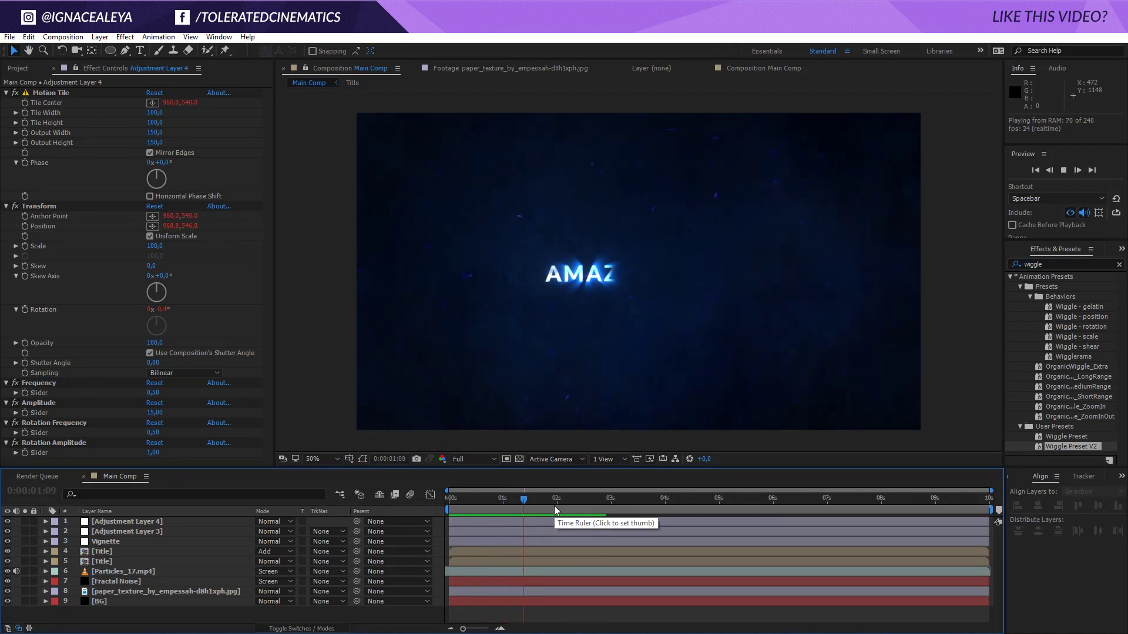
left_click(584, 509)
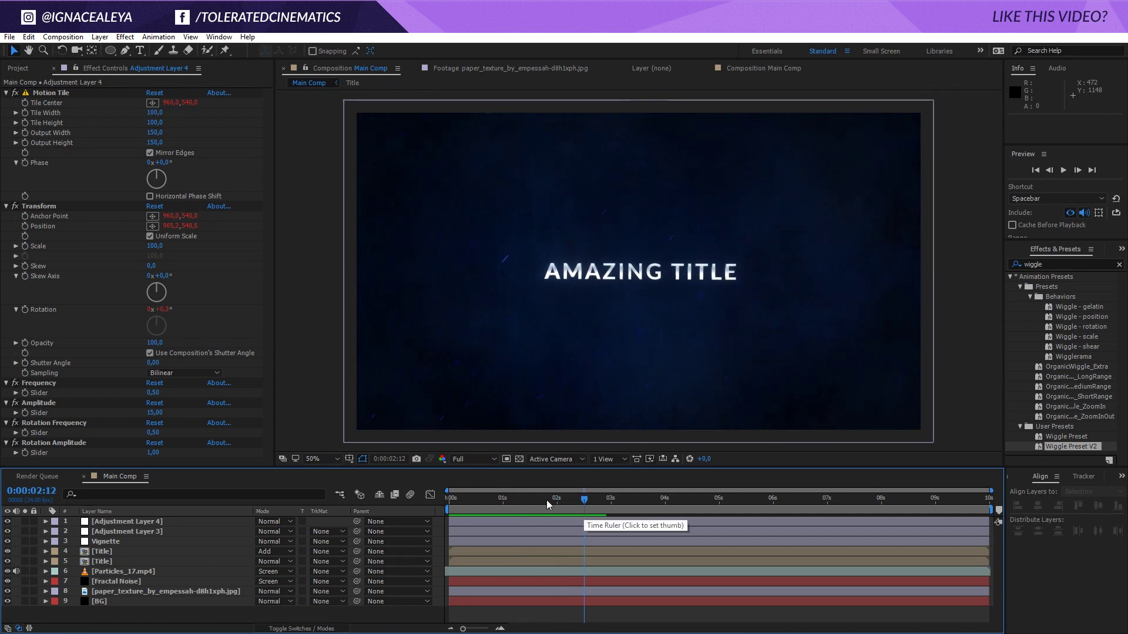